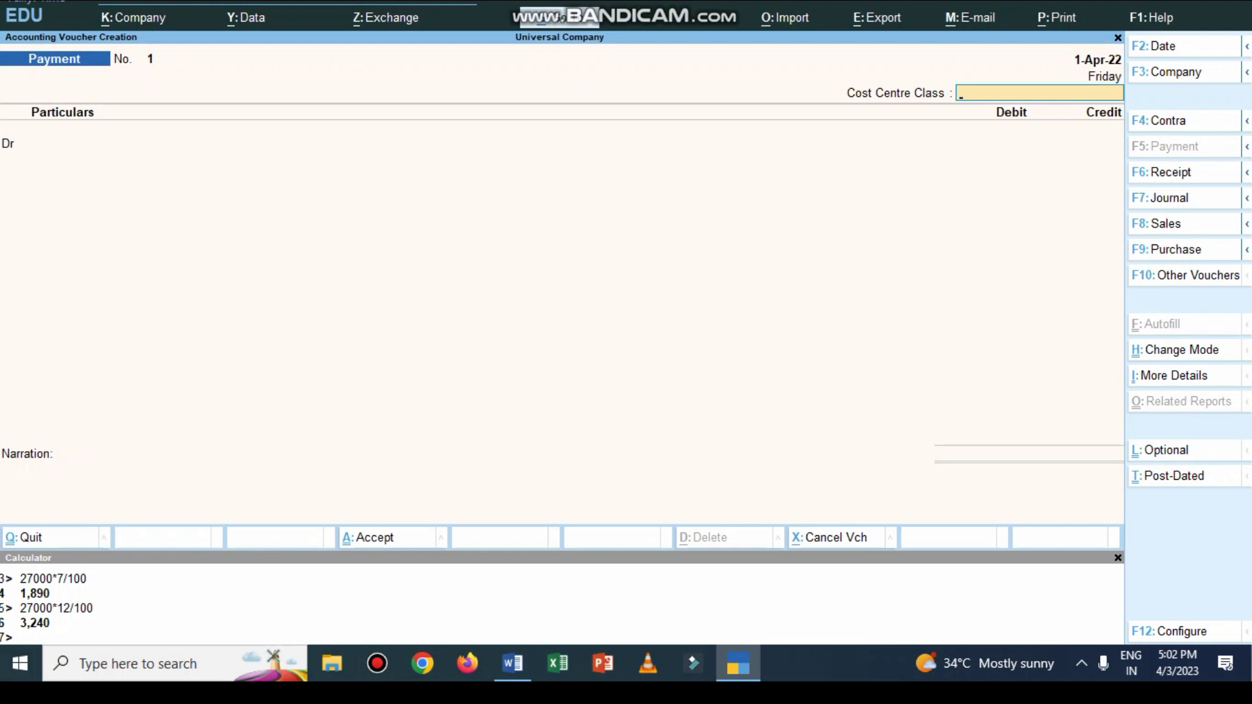
- Examine the transactions list in the Word document and return to the voucher entry screen in Tally
click(513, 663)
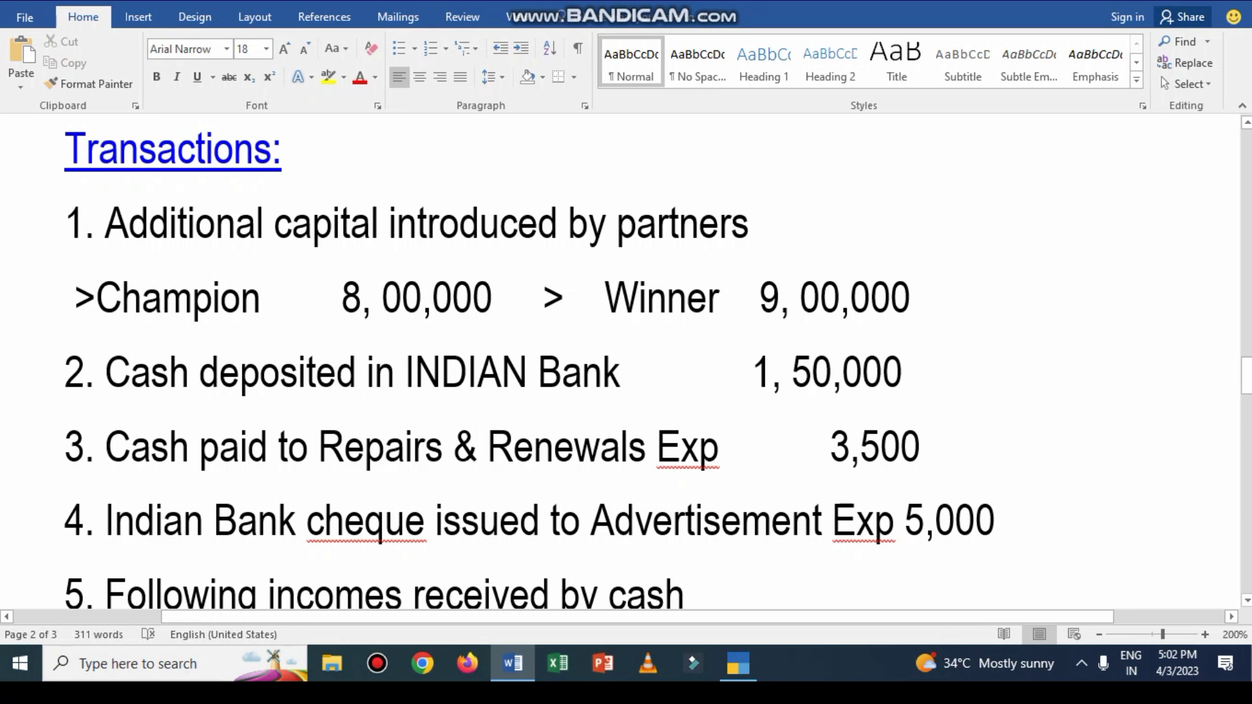
key(alt+Tab)
key(Escape)
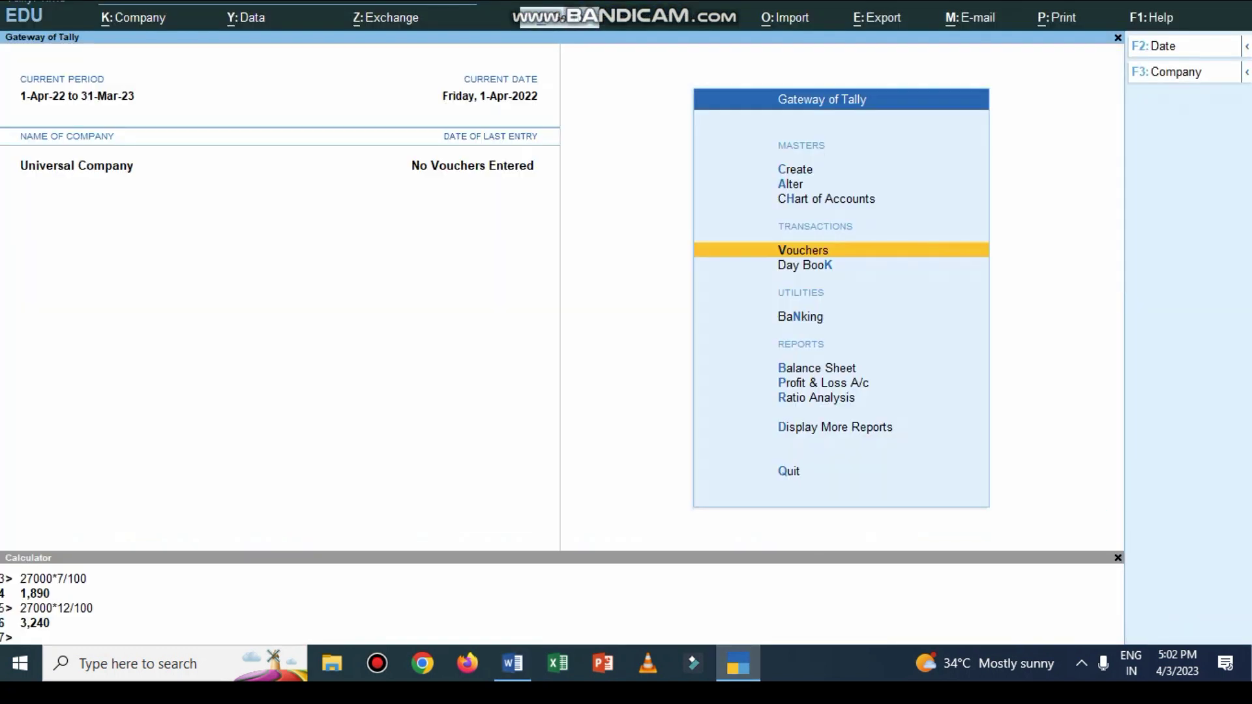
key(Return)
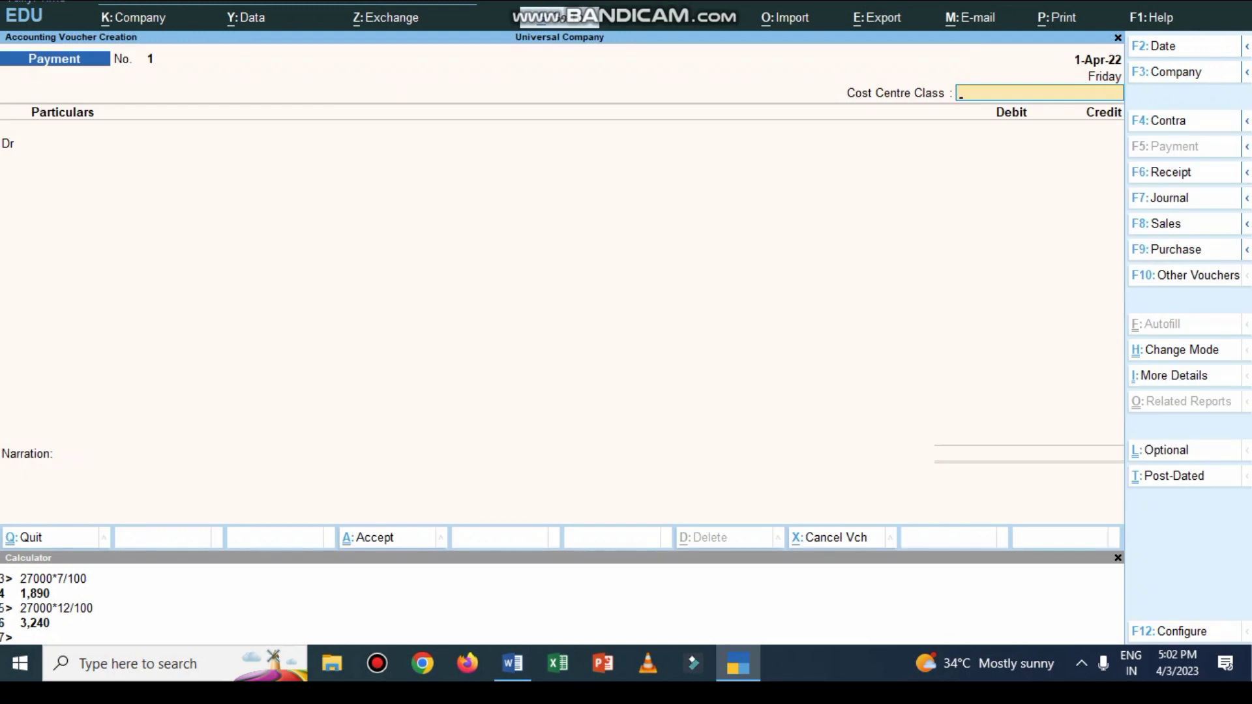
click(512, 663)
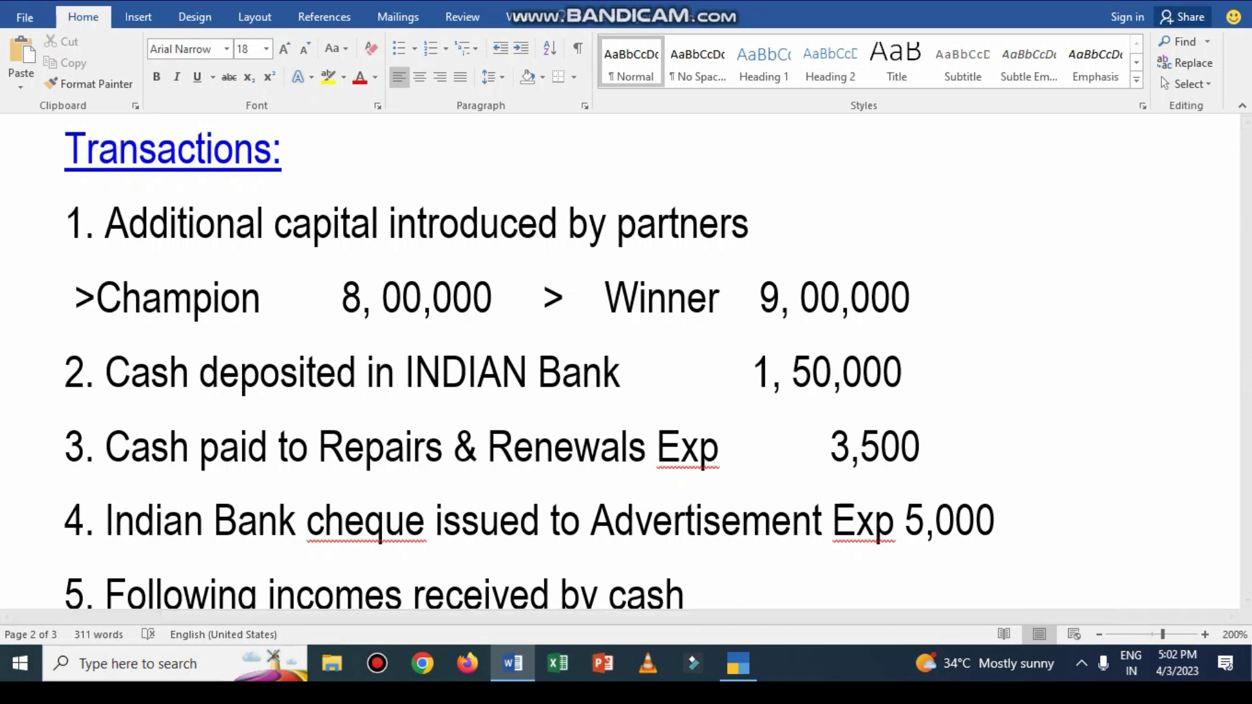
click(737, 663)
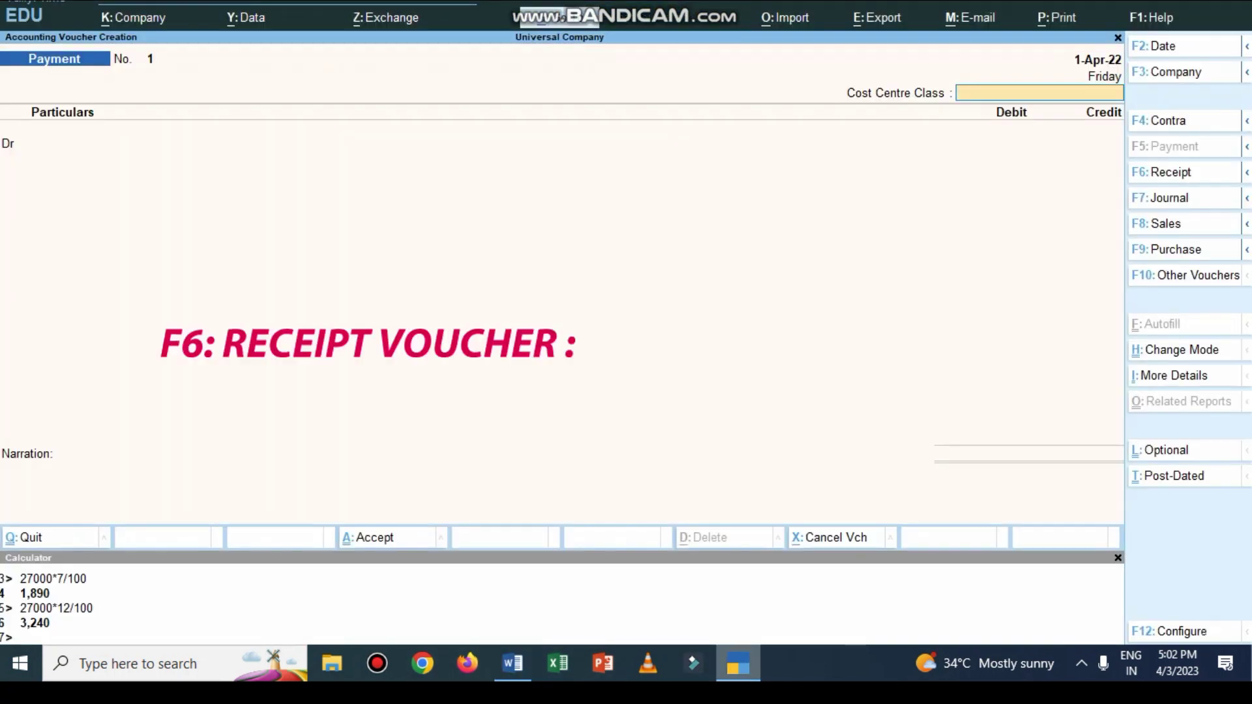
- Start a receipt voucher with cost centre class Not Applicable and credit the CHAMPION ledger with 8,00,000 as listed in the Word document
key(F6)
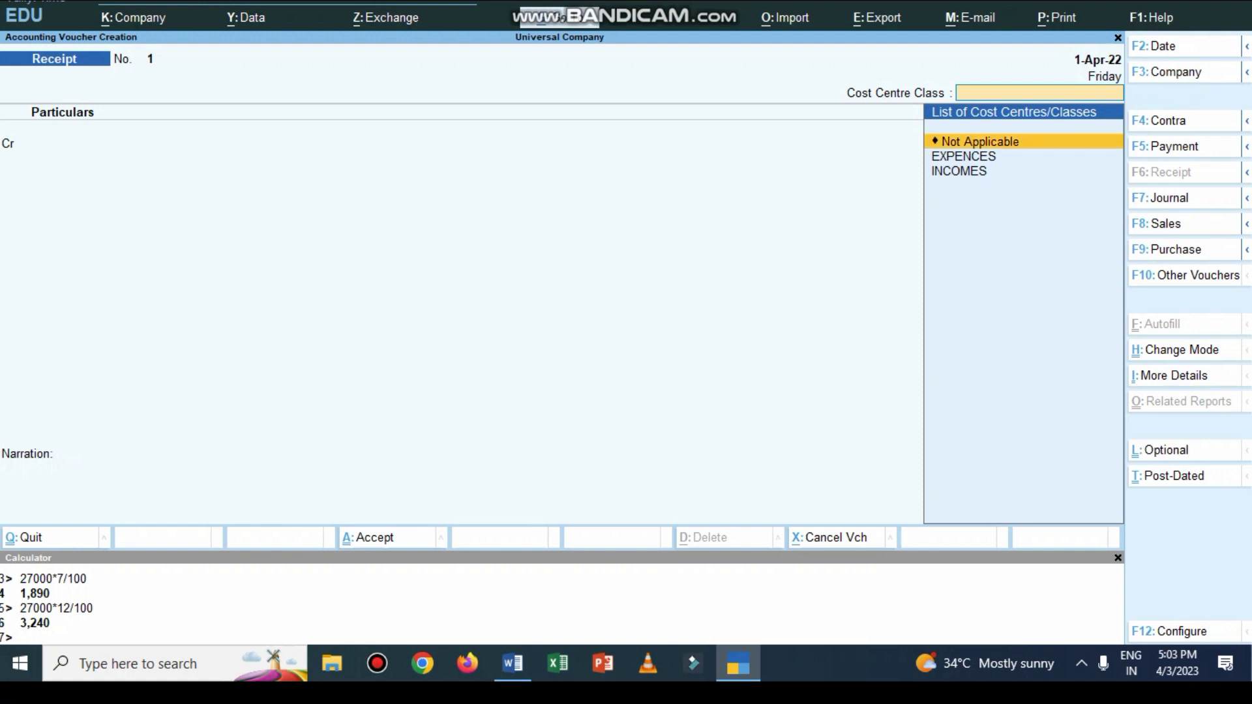
key(Return)
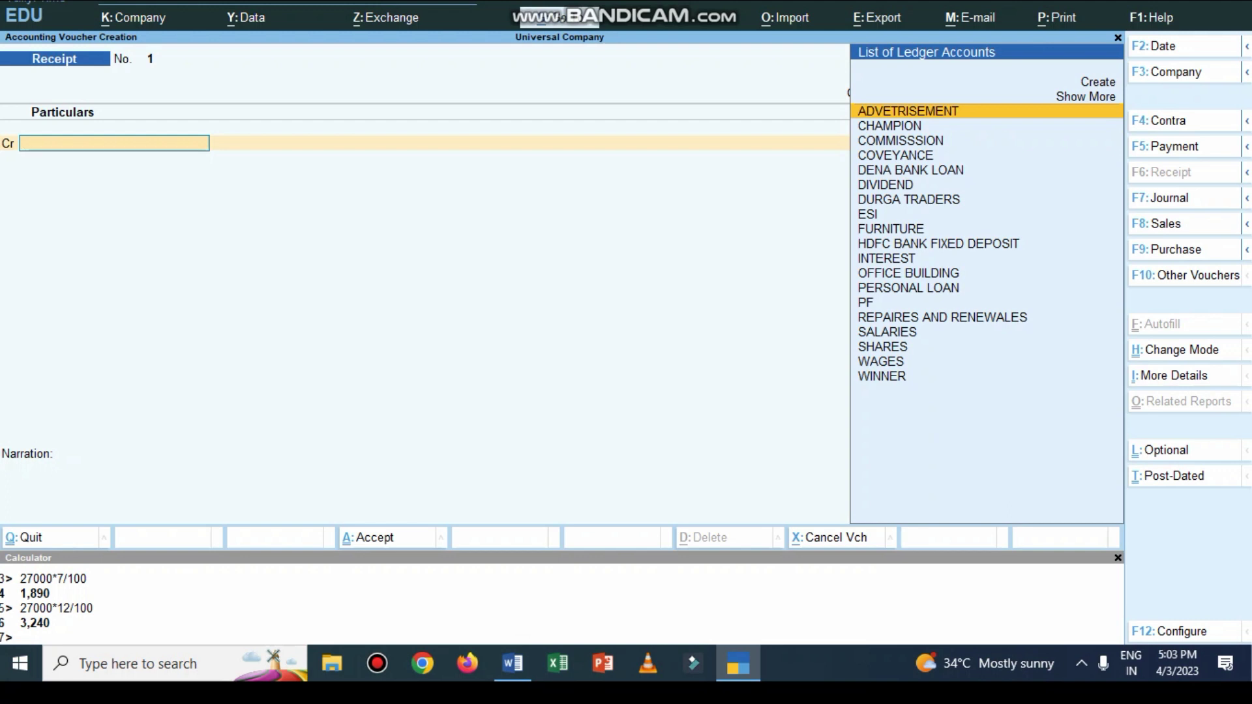
key(Down)
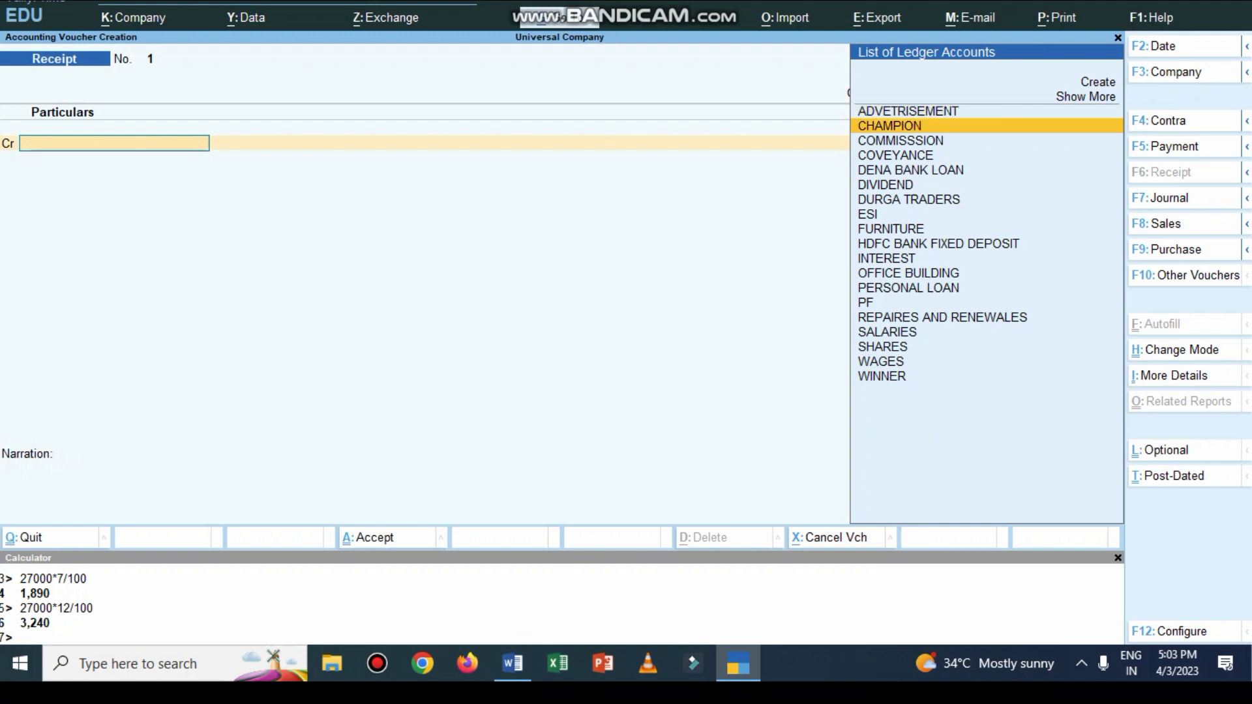
key(Return)
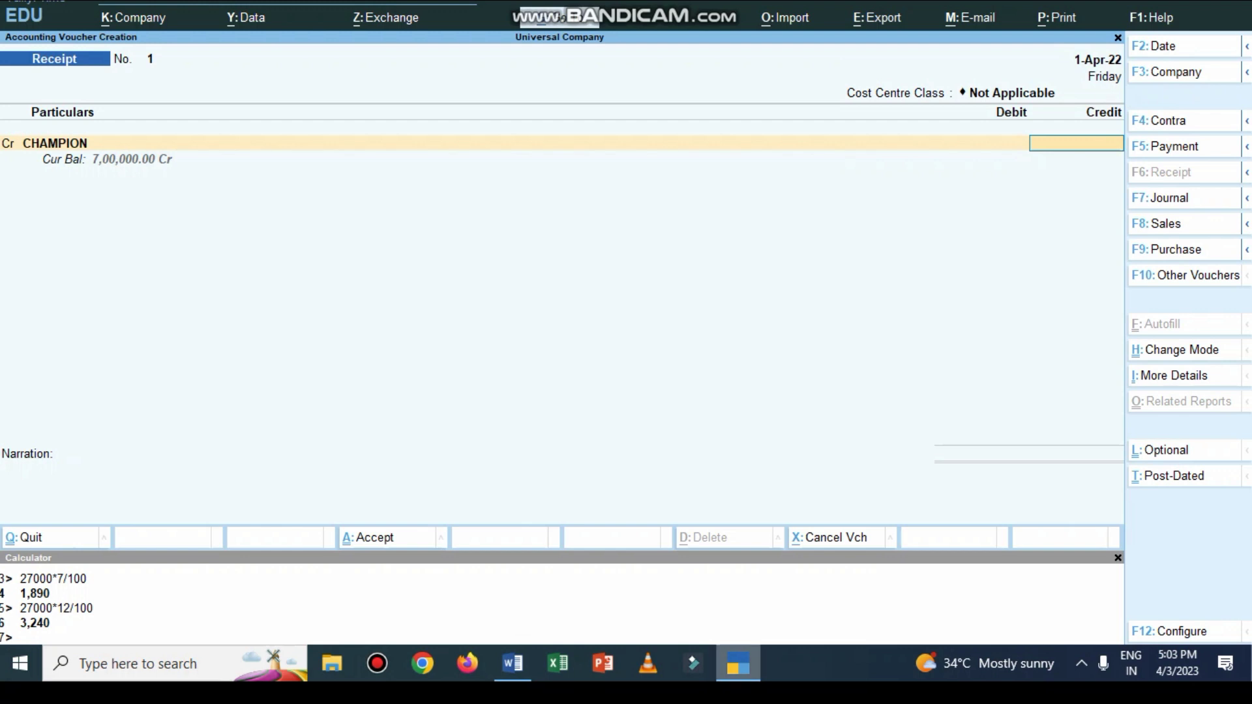
key(alt+Tab)
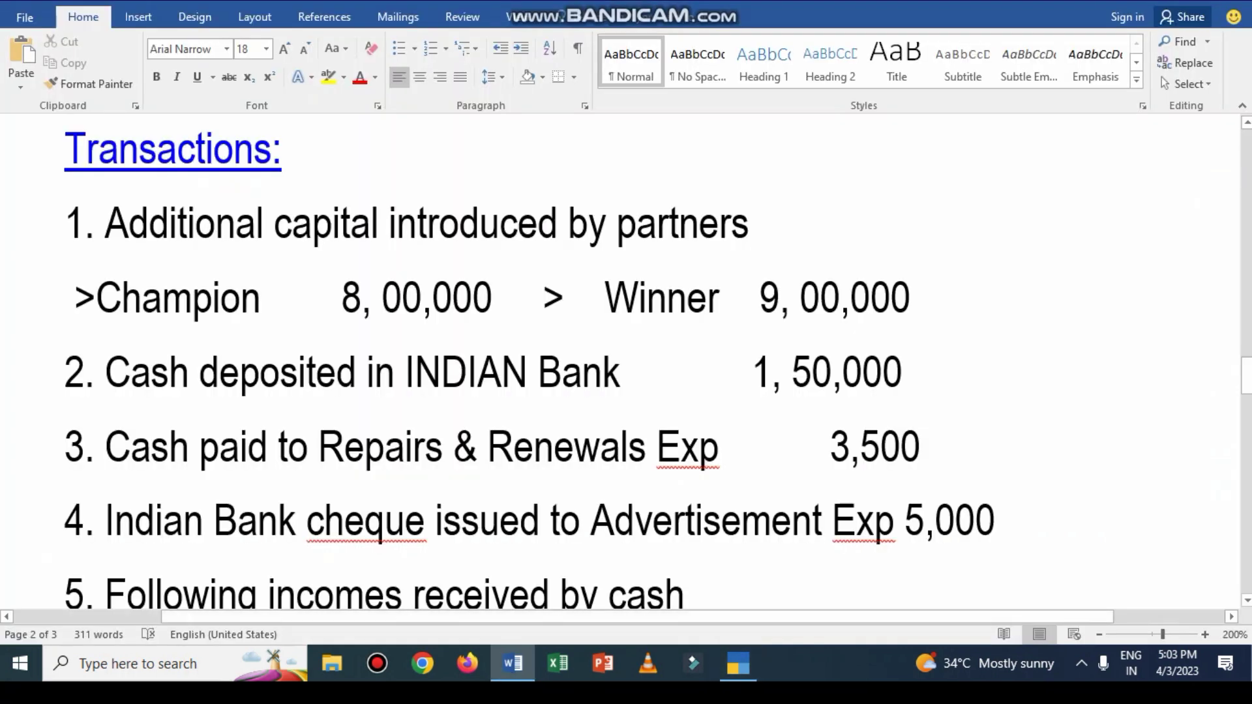
key(alt+Tab)
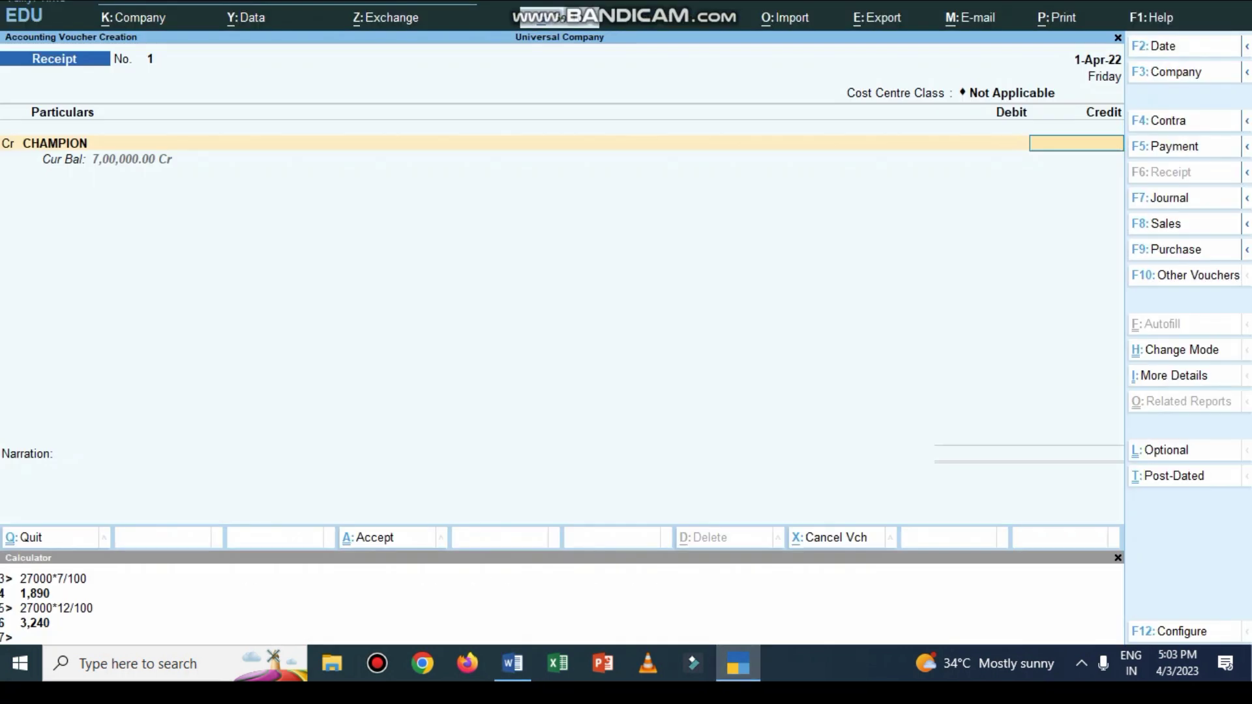
text(800000)
key(Return)
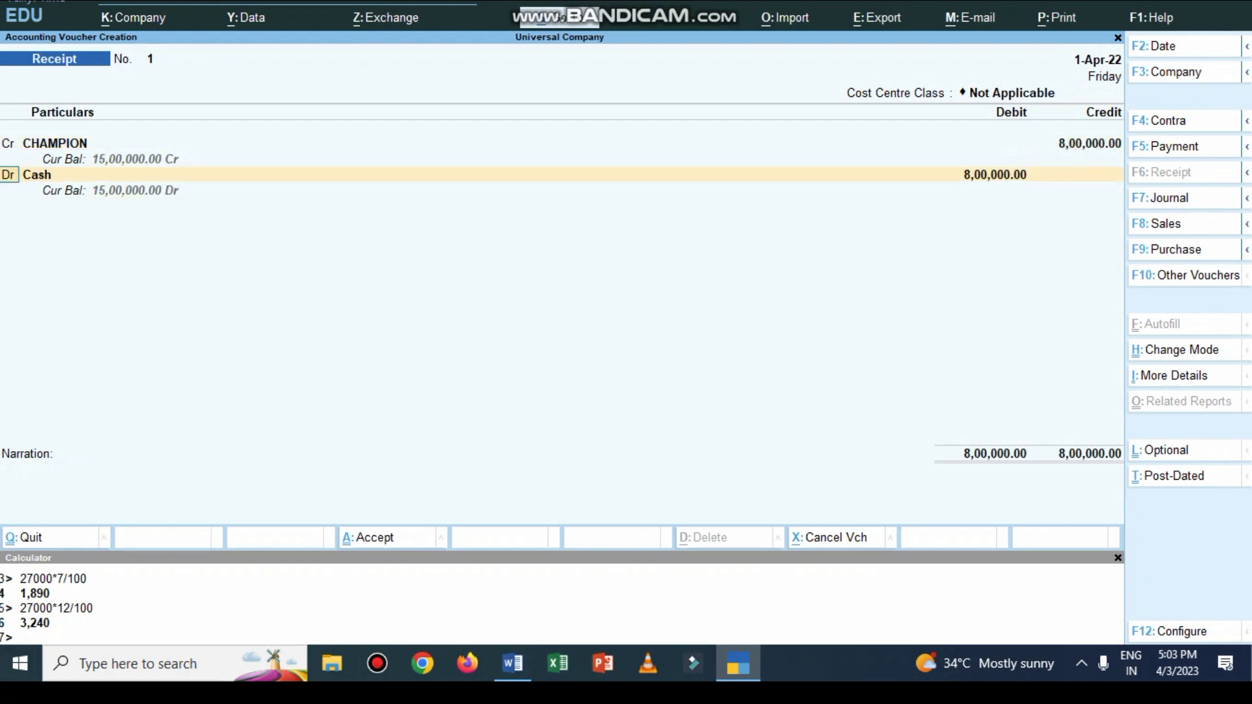
- Add a credit line for WINNER of 9,00,000 and debit Cash with 17,00,000 in the receipt voucher
key(Return)
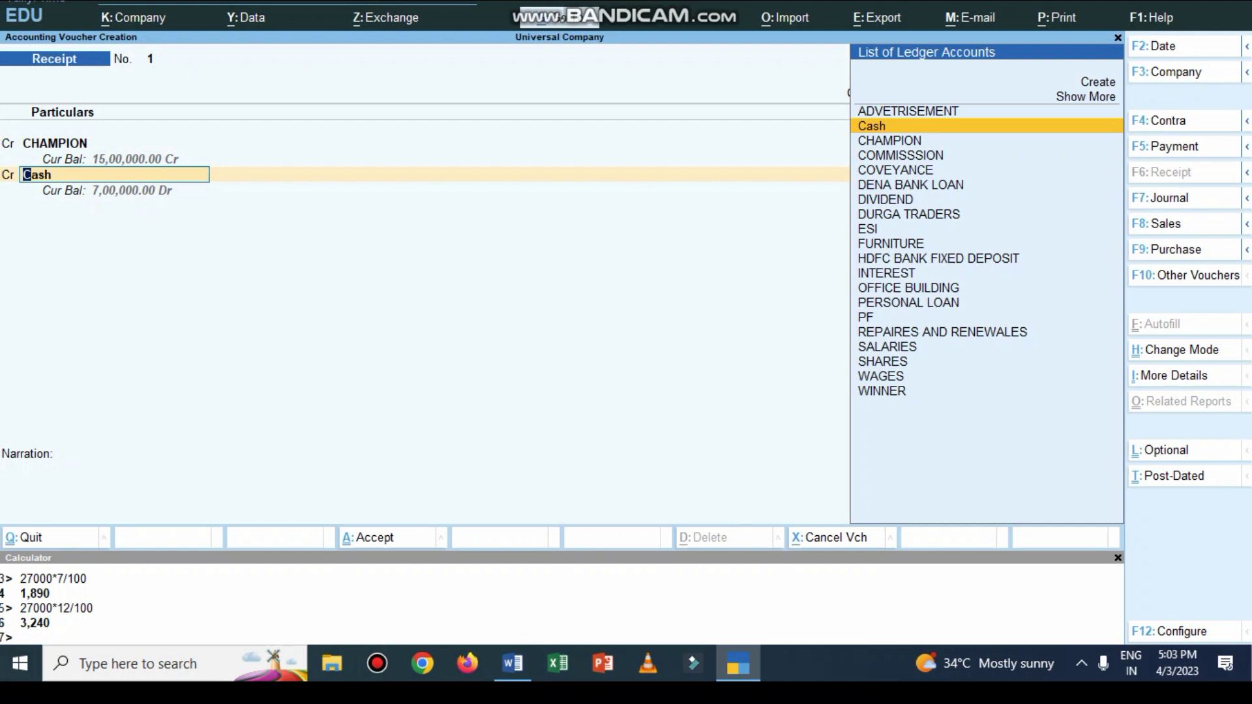
text(W)
key(Down)
key(Down)
key(Return)
text(900000)
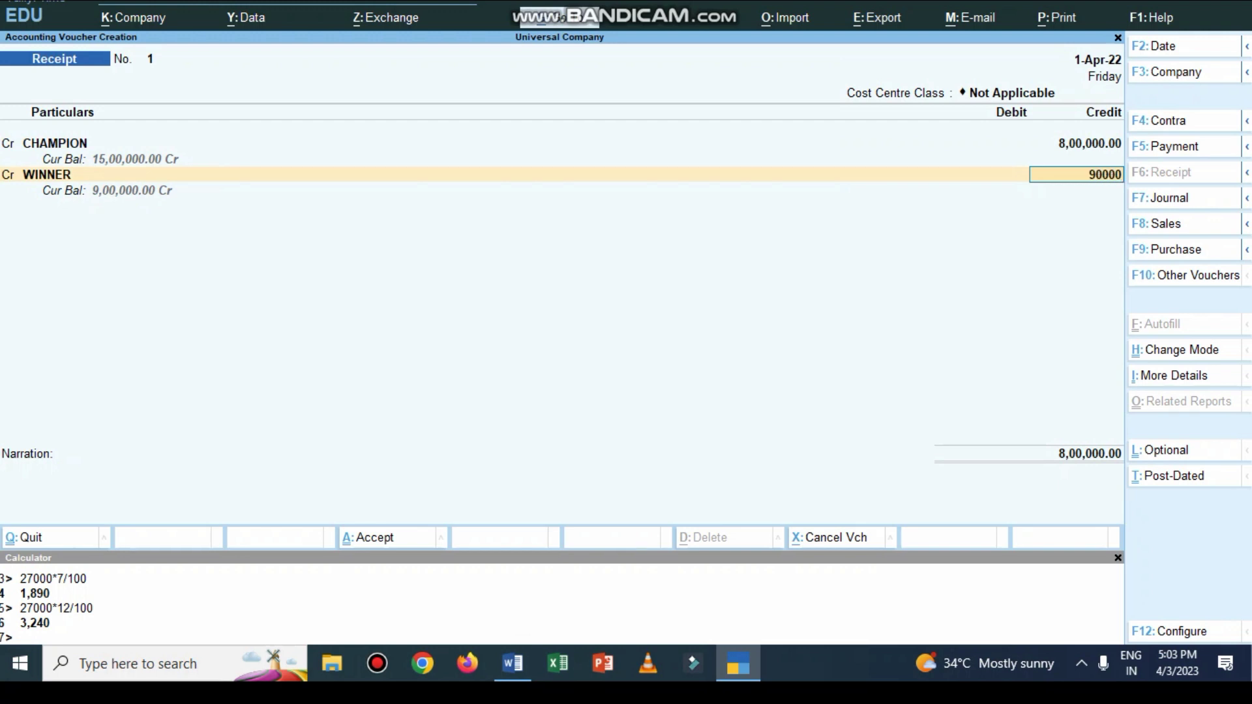
key(Return)
key(Return)
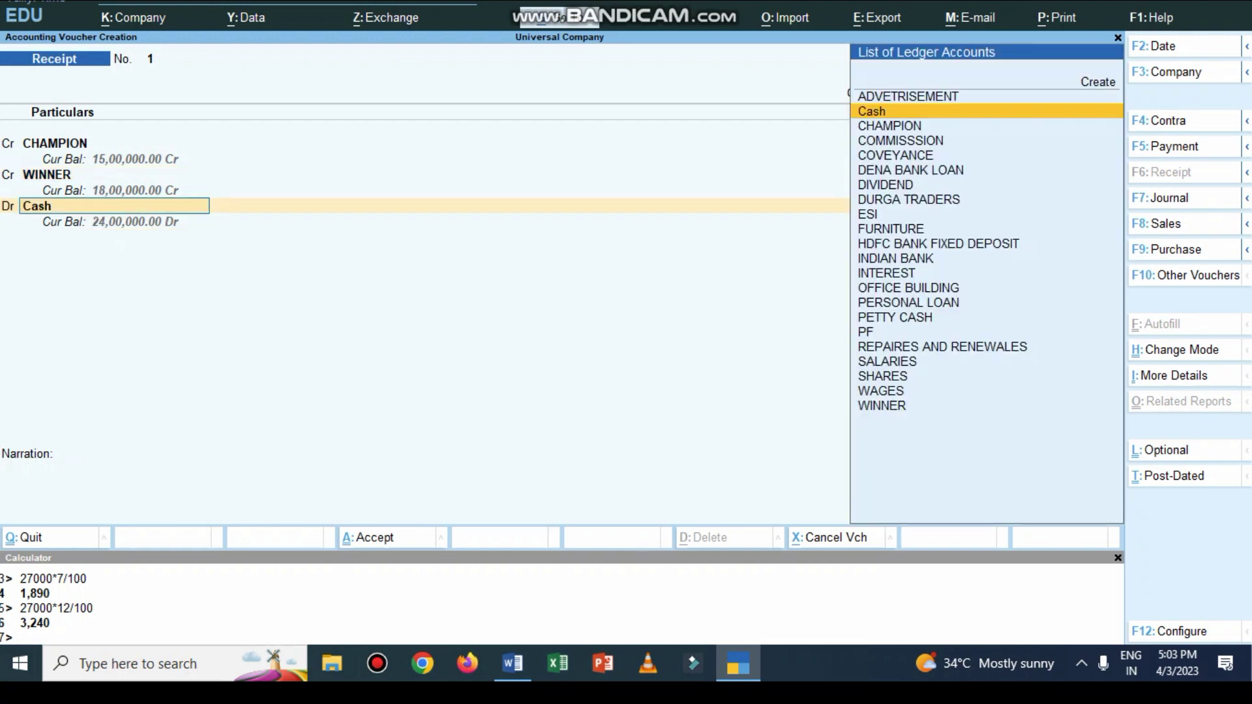
key(Return)
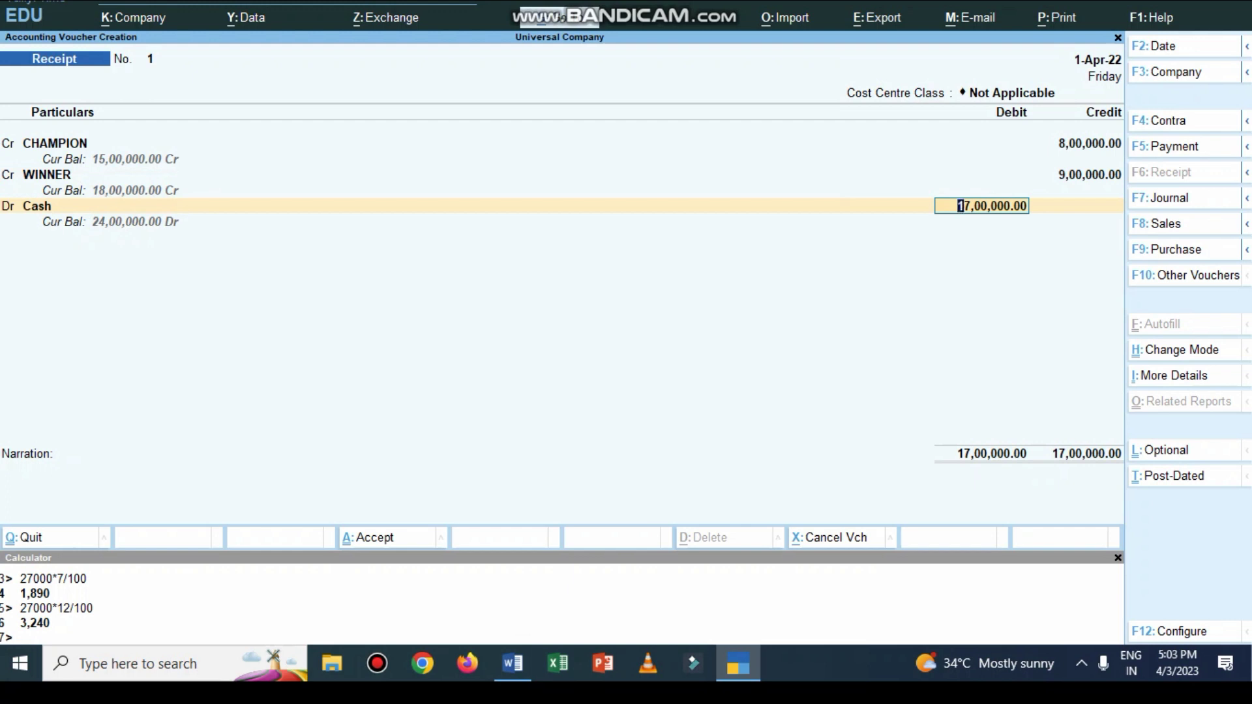
key(Return)
- Enter the narration "being captial received" and save the receipt voucher
text(being capt)
text(s)
key(BackSpace)
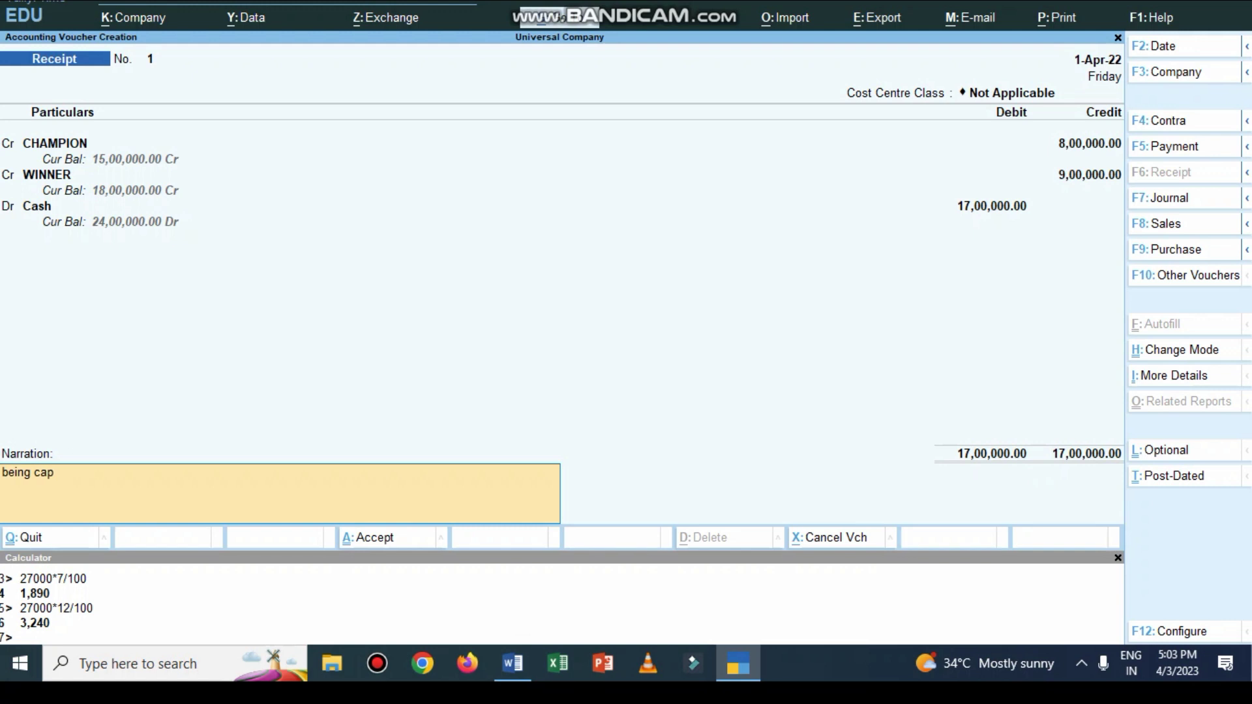
text(ial received)
key(Return)
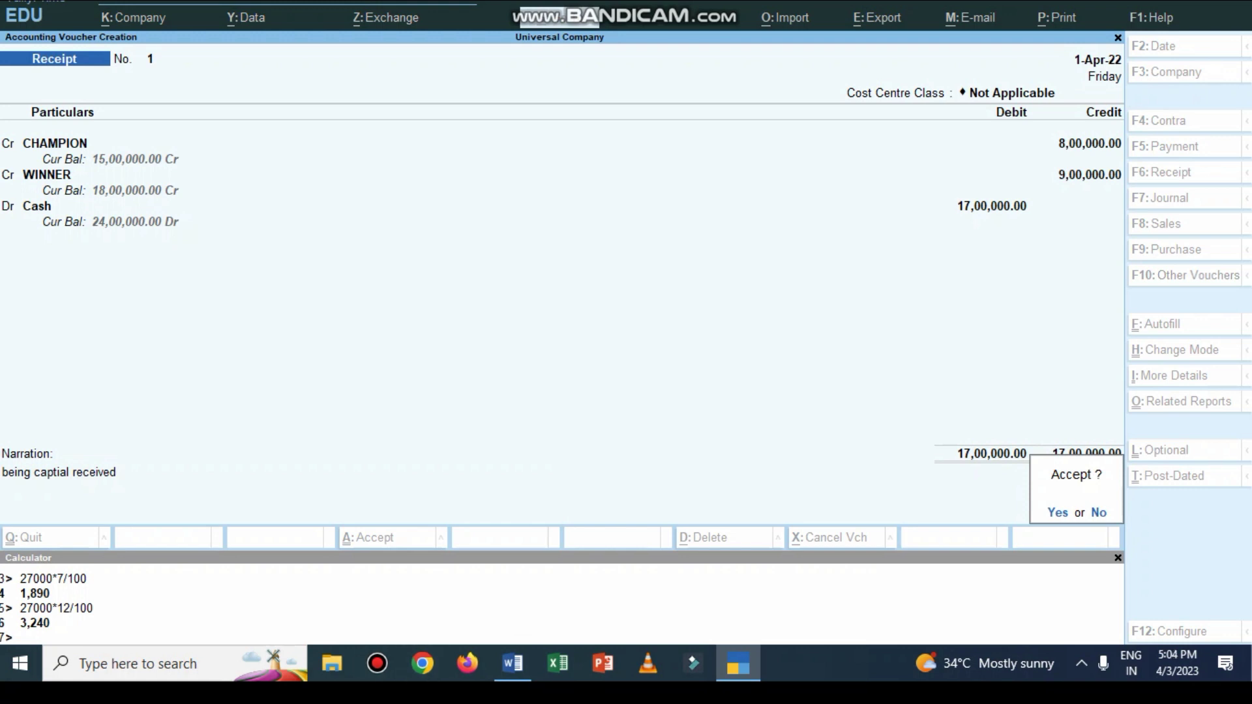
key(y)
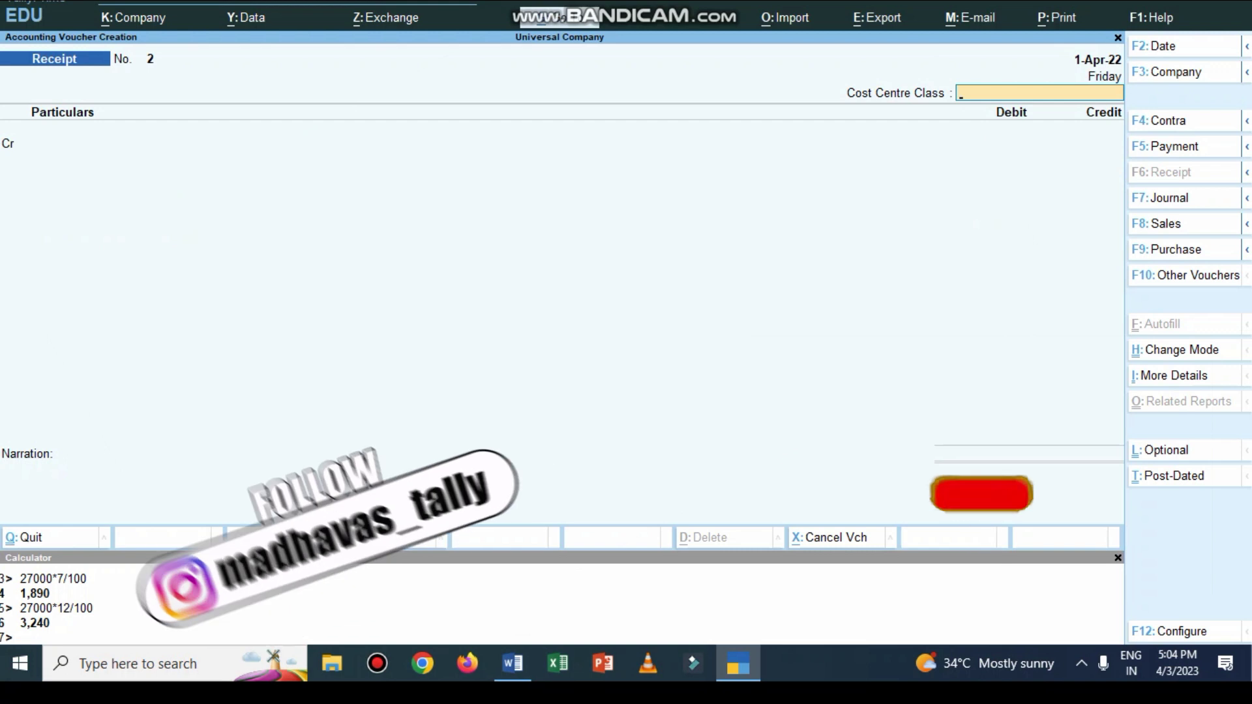
- Check the bank deposit in Word, and start a contra voucher with cost centre class Not Applicable, crediting Cash with 1,50,000
key(alt+Tab)
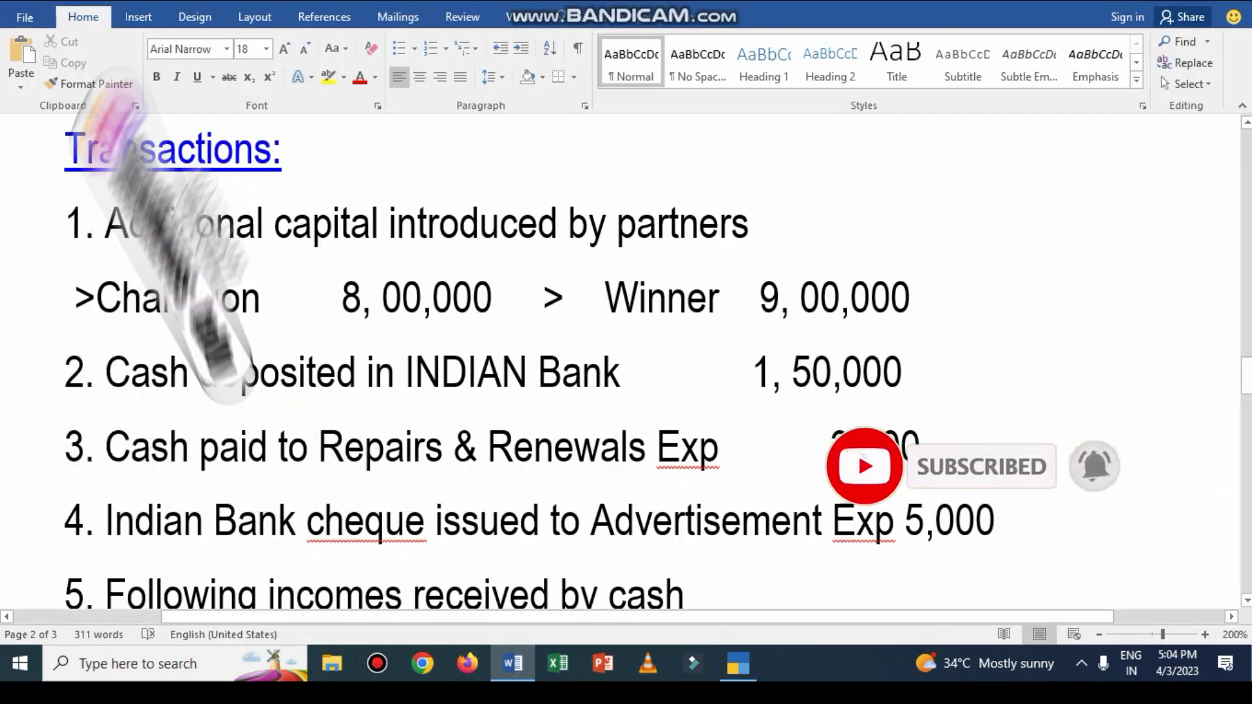
key(alt+Tab)
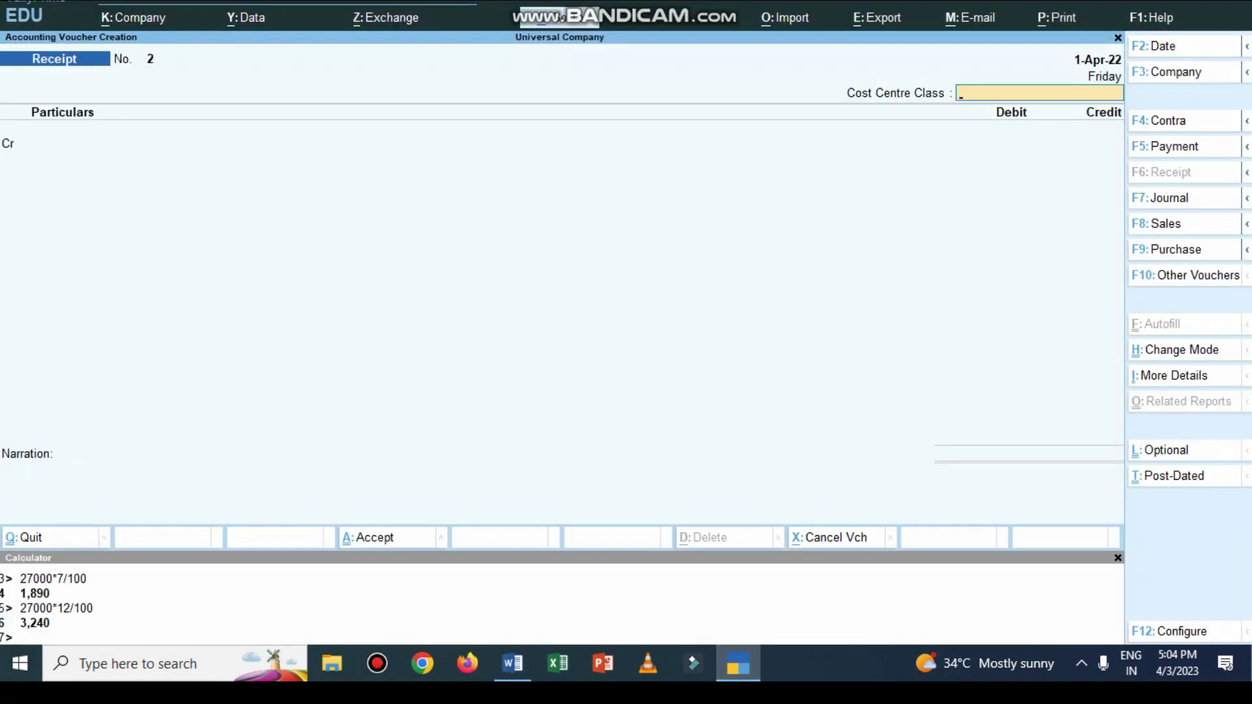
key(F4)
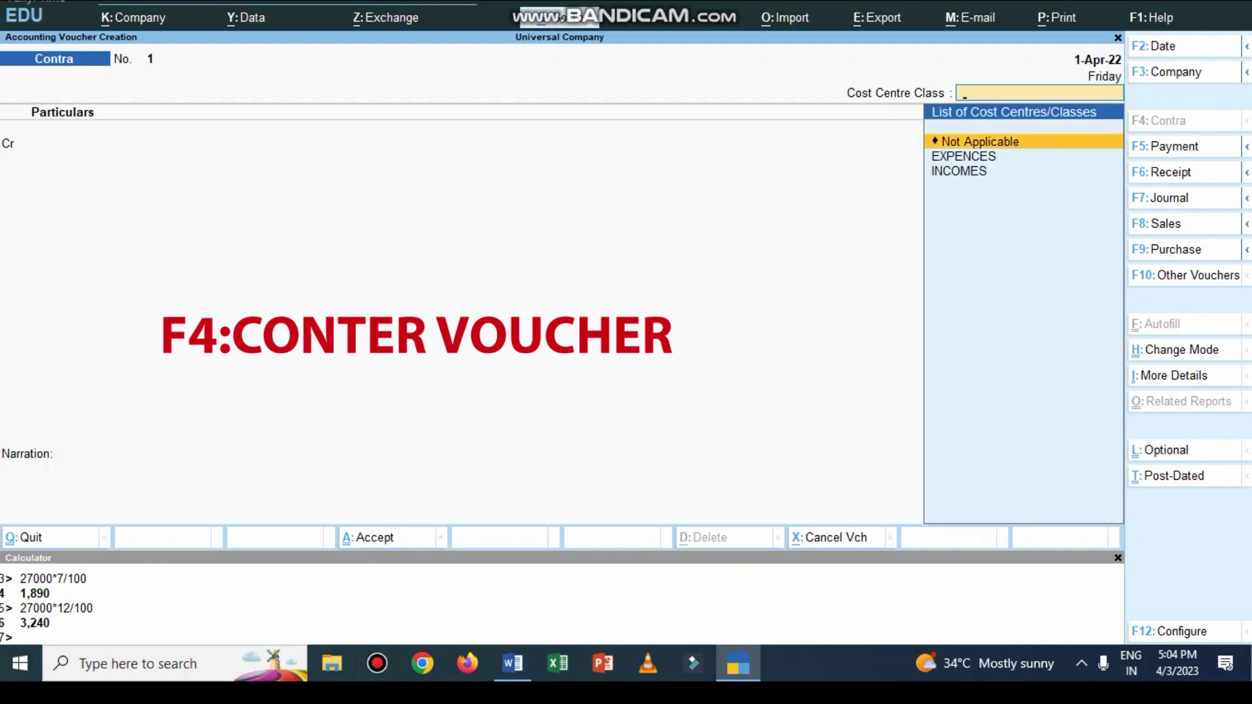
key(Return)
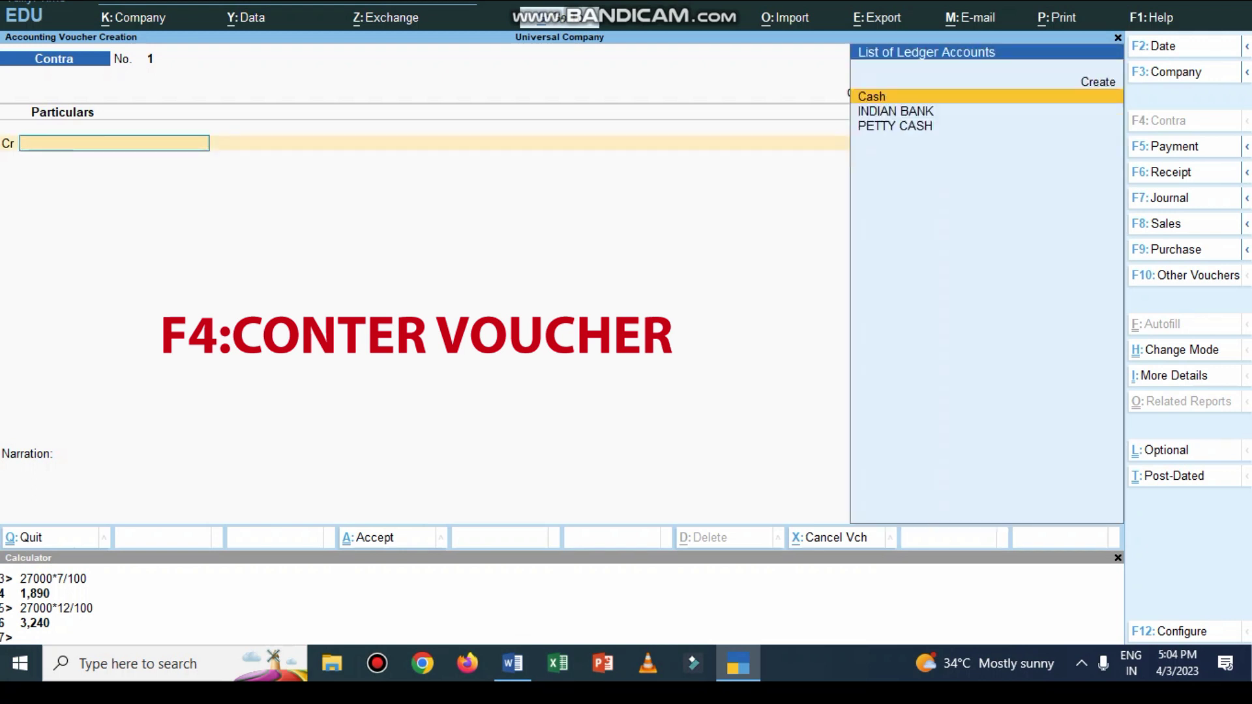
key(Return)
text(150000)
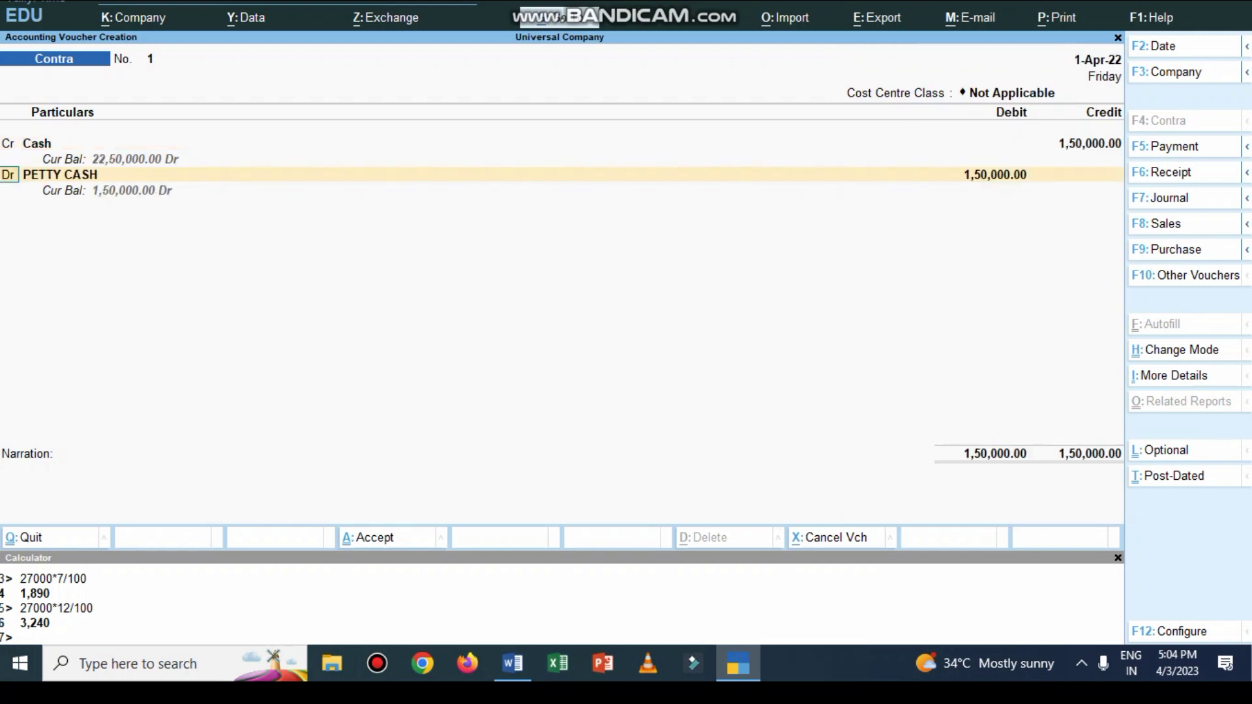
- Debit INDIAN BANK with 1,50,000 in the contra voucher and set its cash denominations to 75 notes of 2000
key(Return)
key(Up)
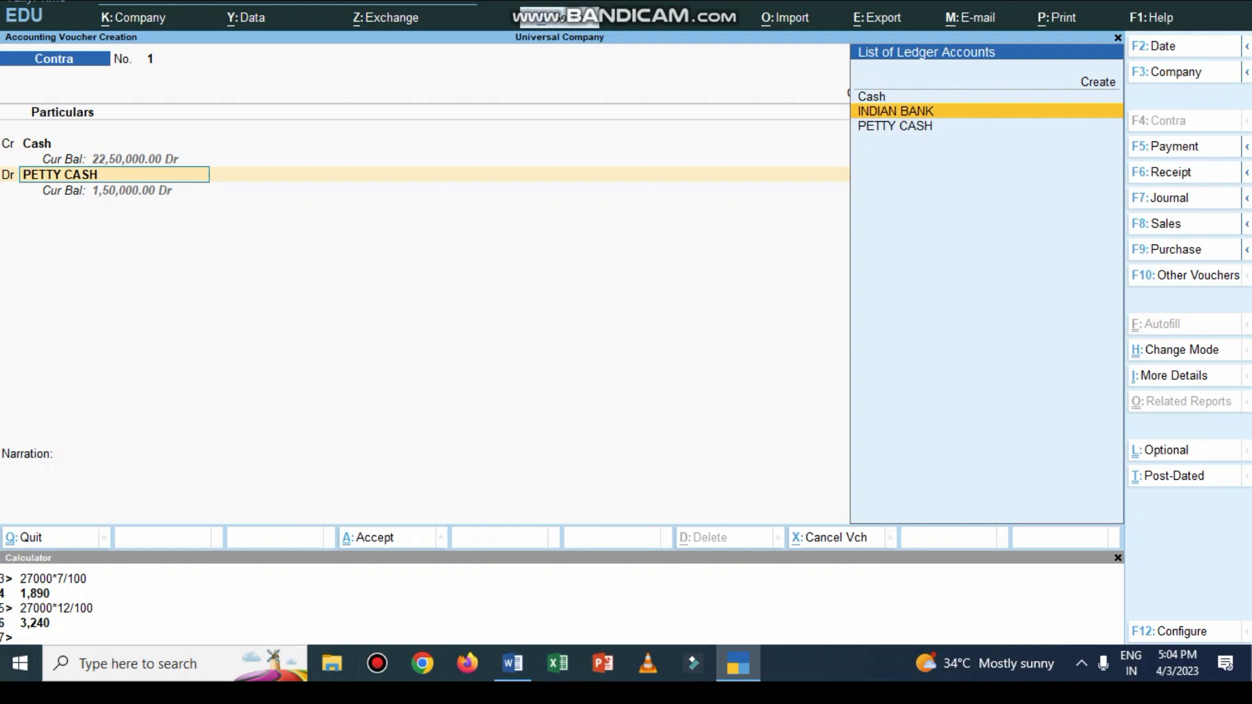
key(Return)
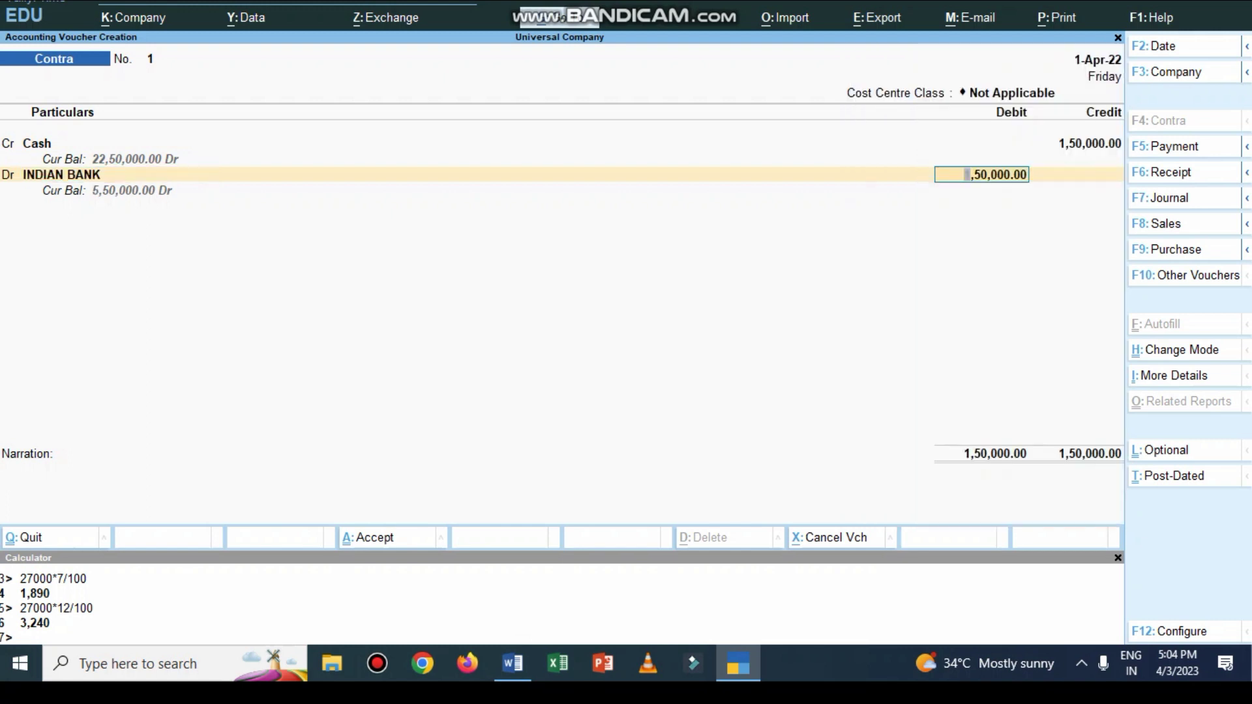
key(Return)
text(75)
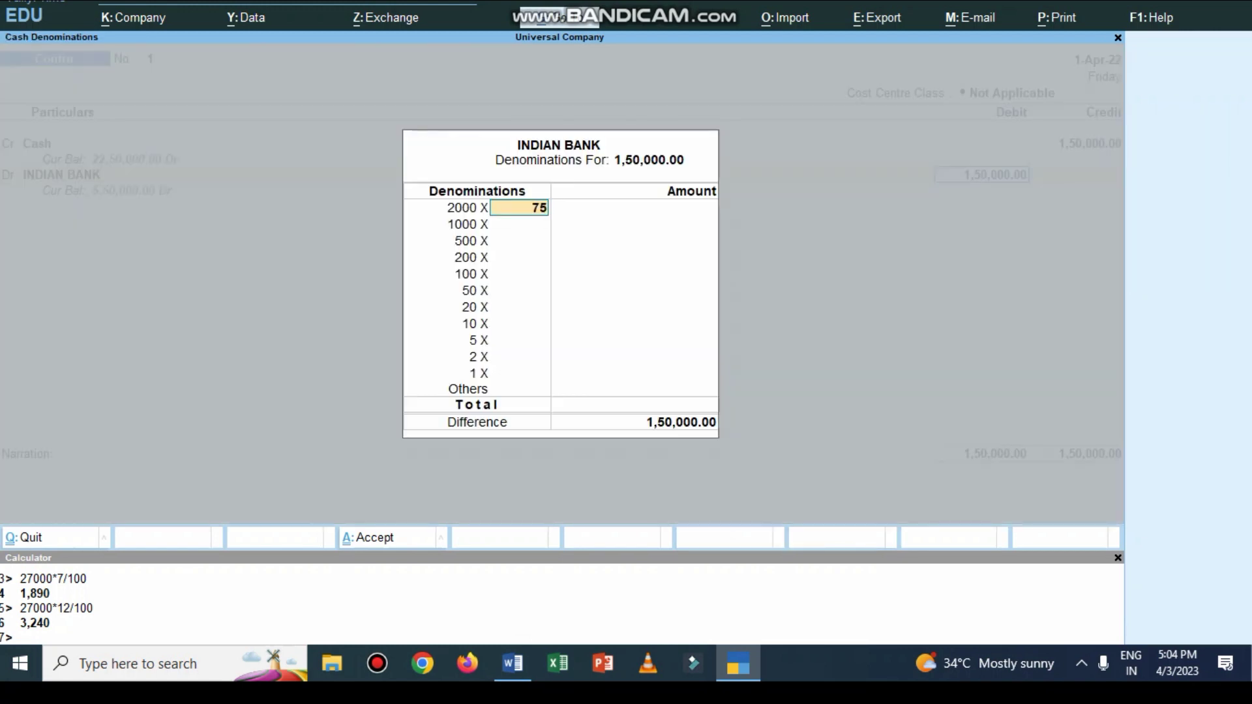
key(Return)
key(Return)
- Enter the narration "being cash deposited" and save the contra voucher
text(being cash deposited)
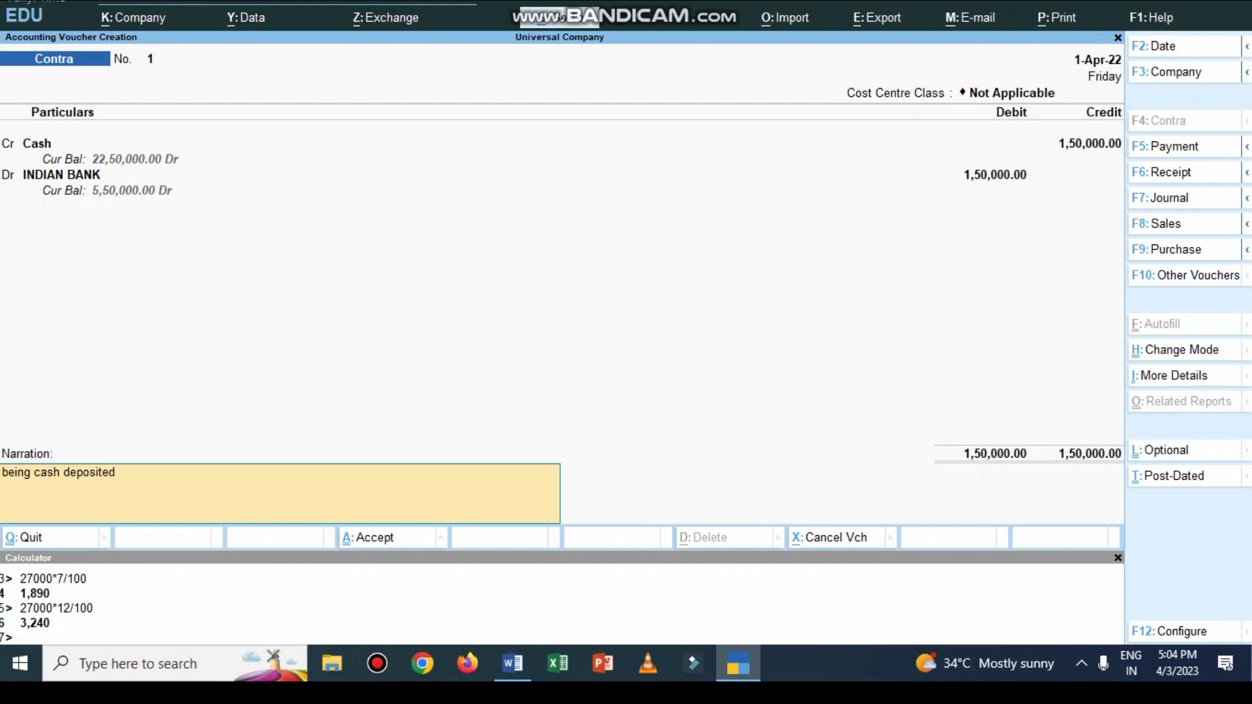
key(Return)
key(y)
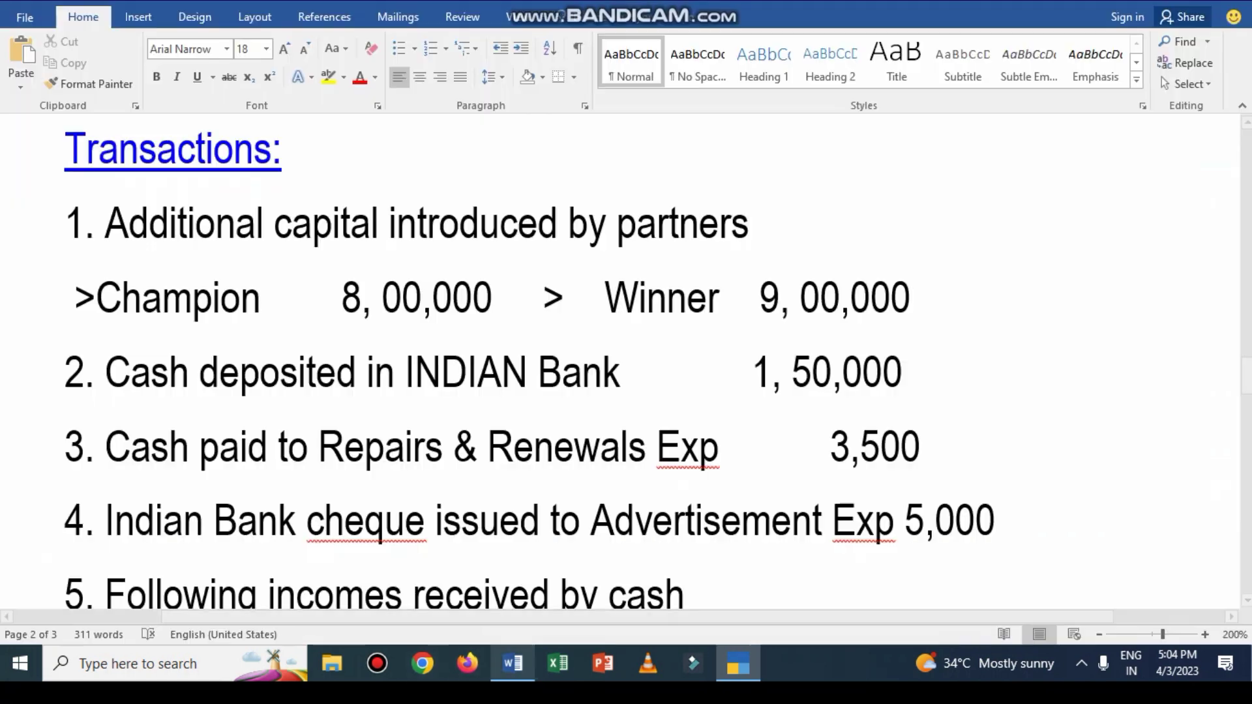
- Check the repairs payment in Word, and start a payment voucher with cost centre class EXPENCES, debiting REPAIRES AND RENEWALES with 3,500
click(513, 663)
scroll(554, 363, down, 1)
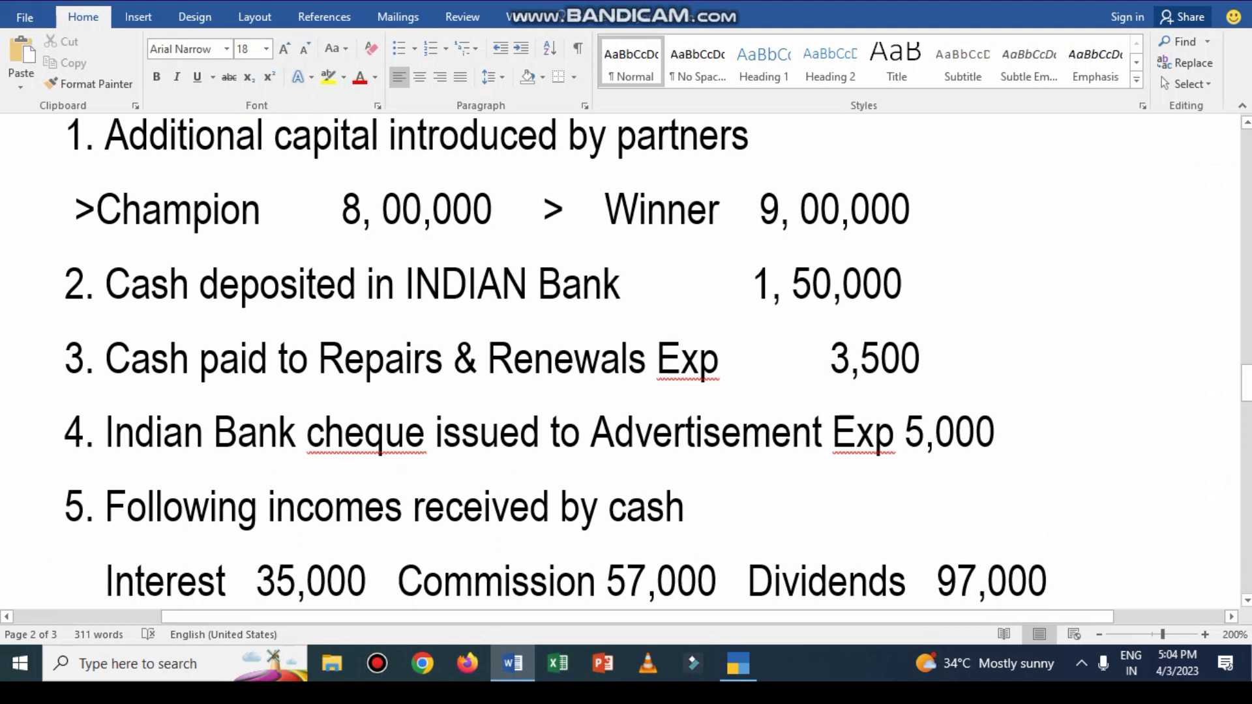
click(738, 663)
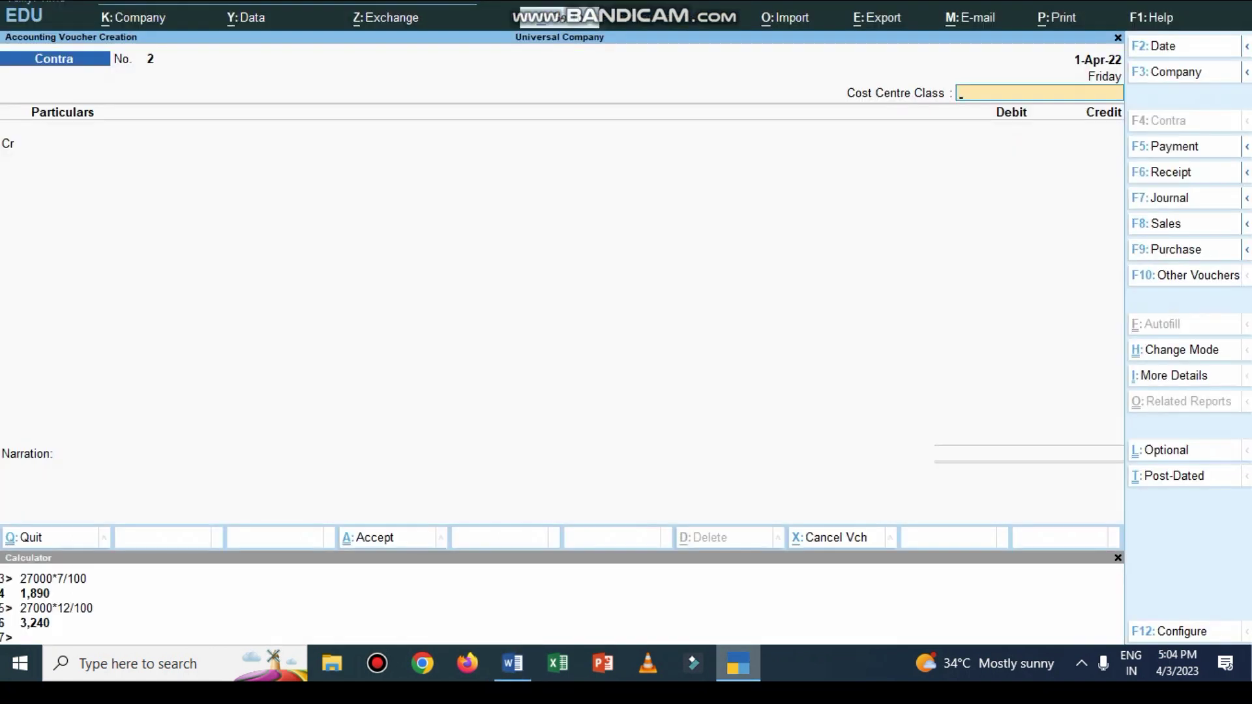
key(F5)
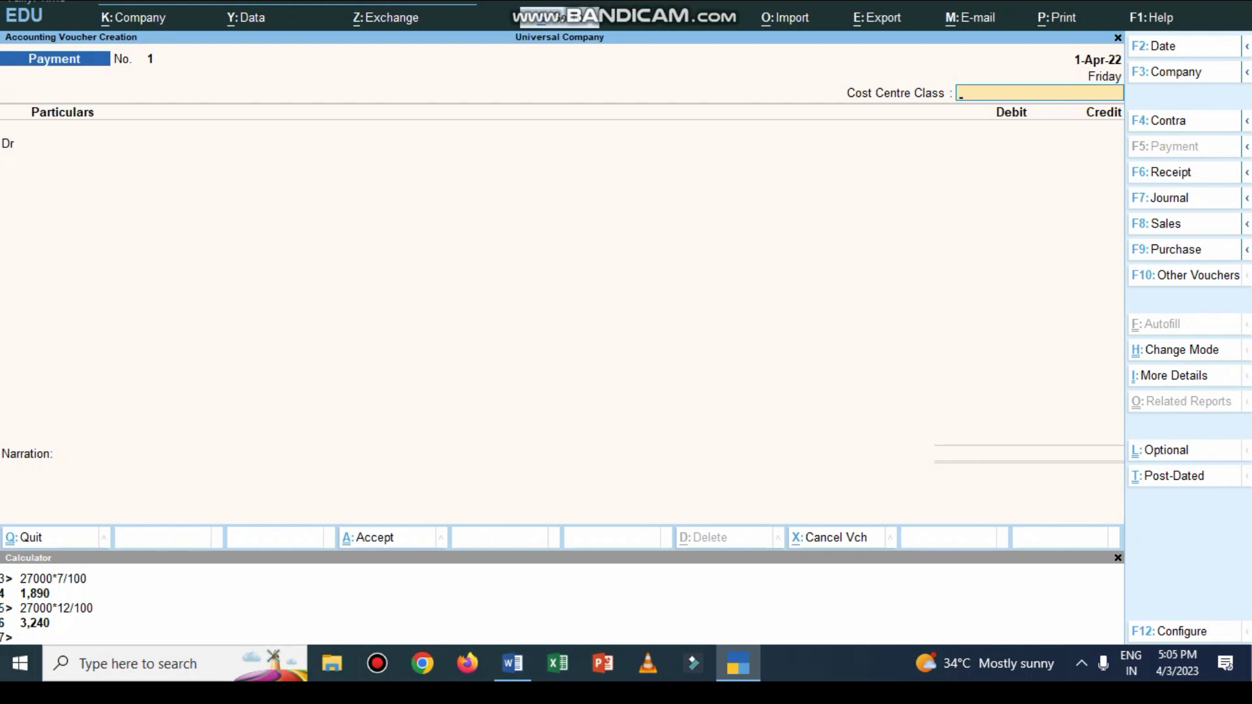
text(E)
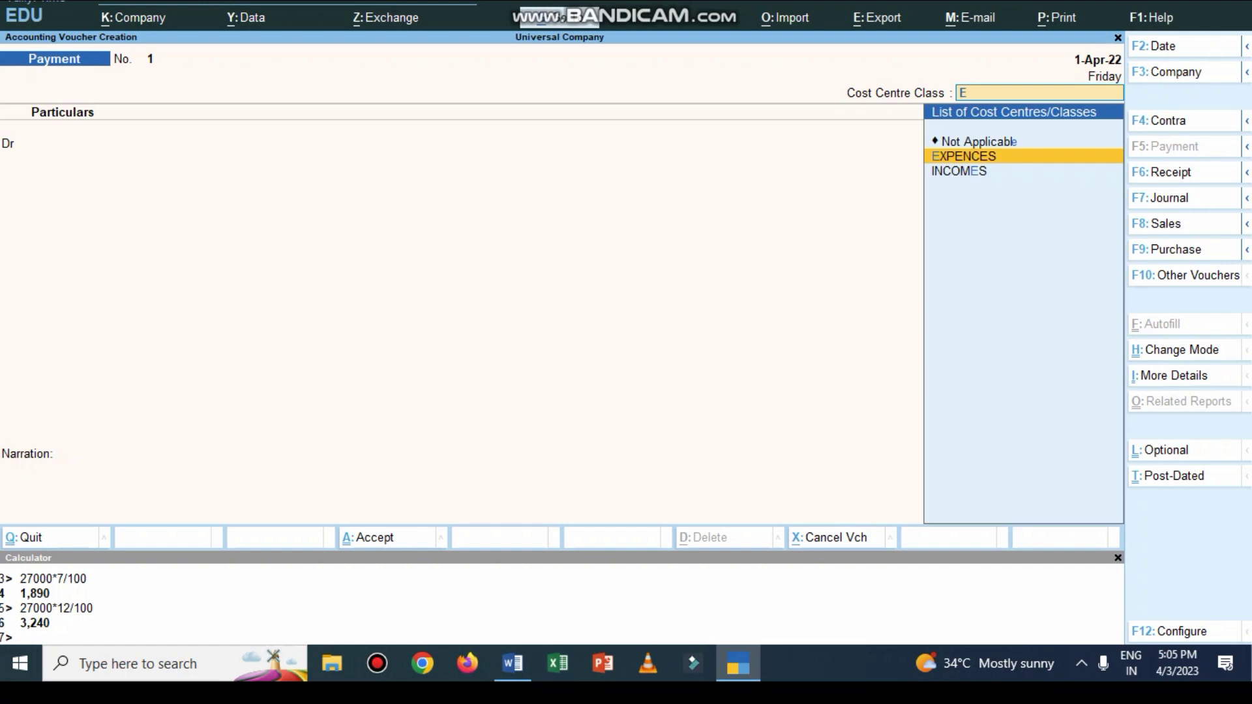
key(Return)
text(Re)
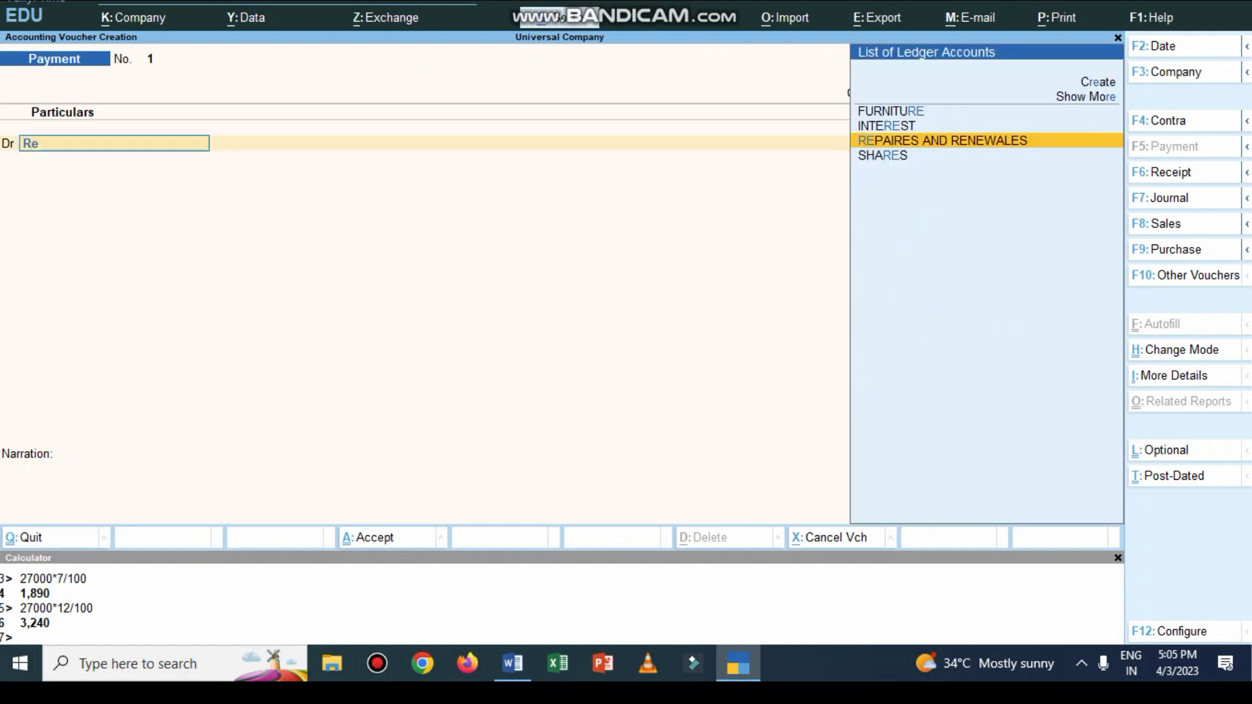
key(Return)
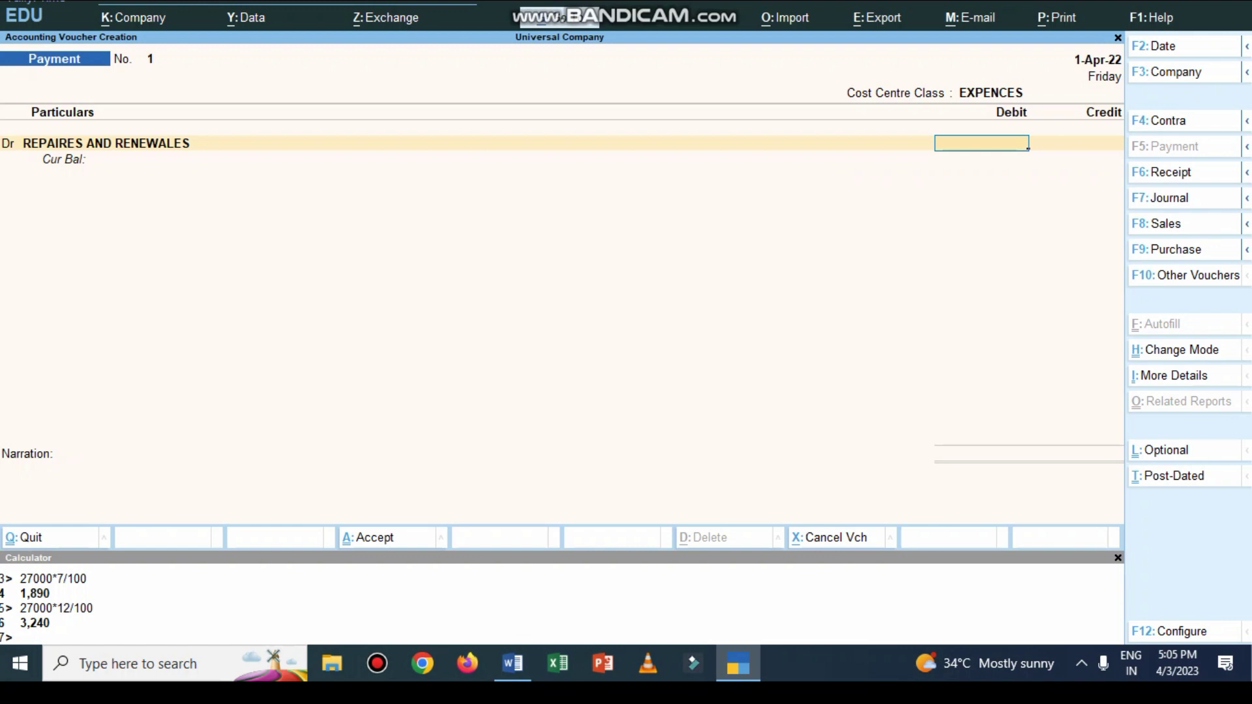
text(3500)
key(Return)
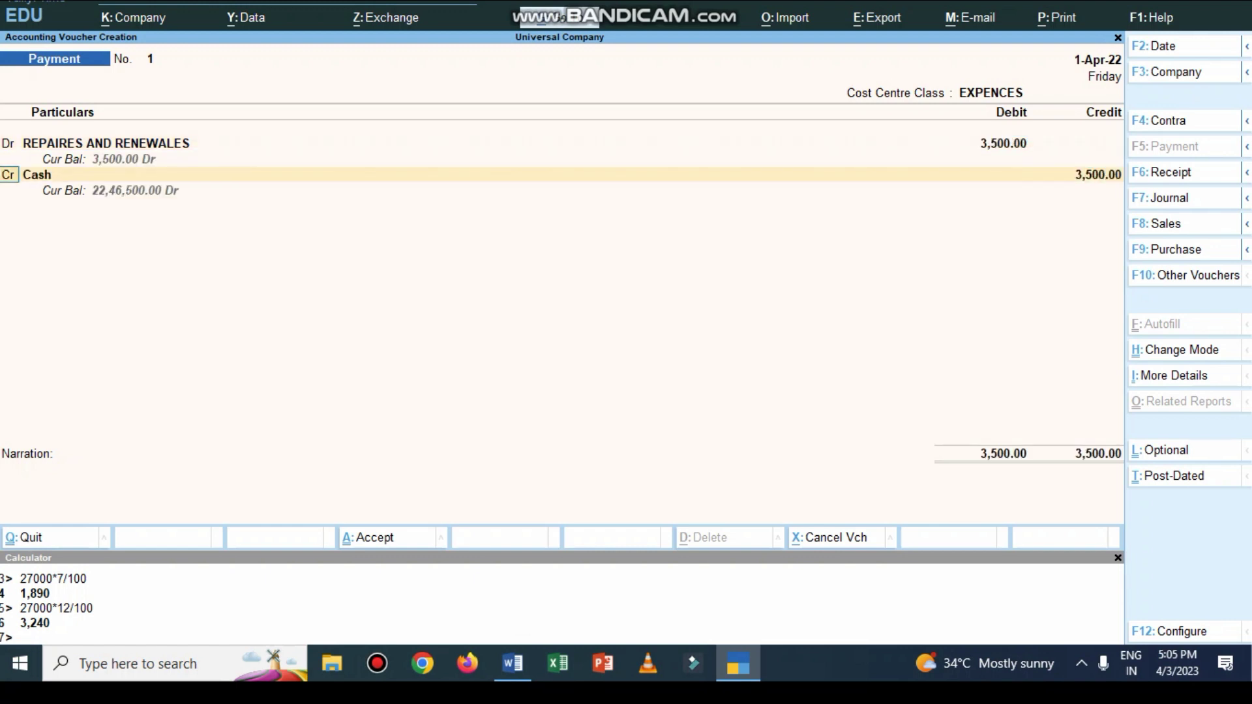
- Credit Cash with 3,500 in the repairs payment voucher
key(Return)
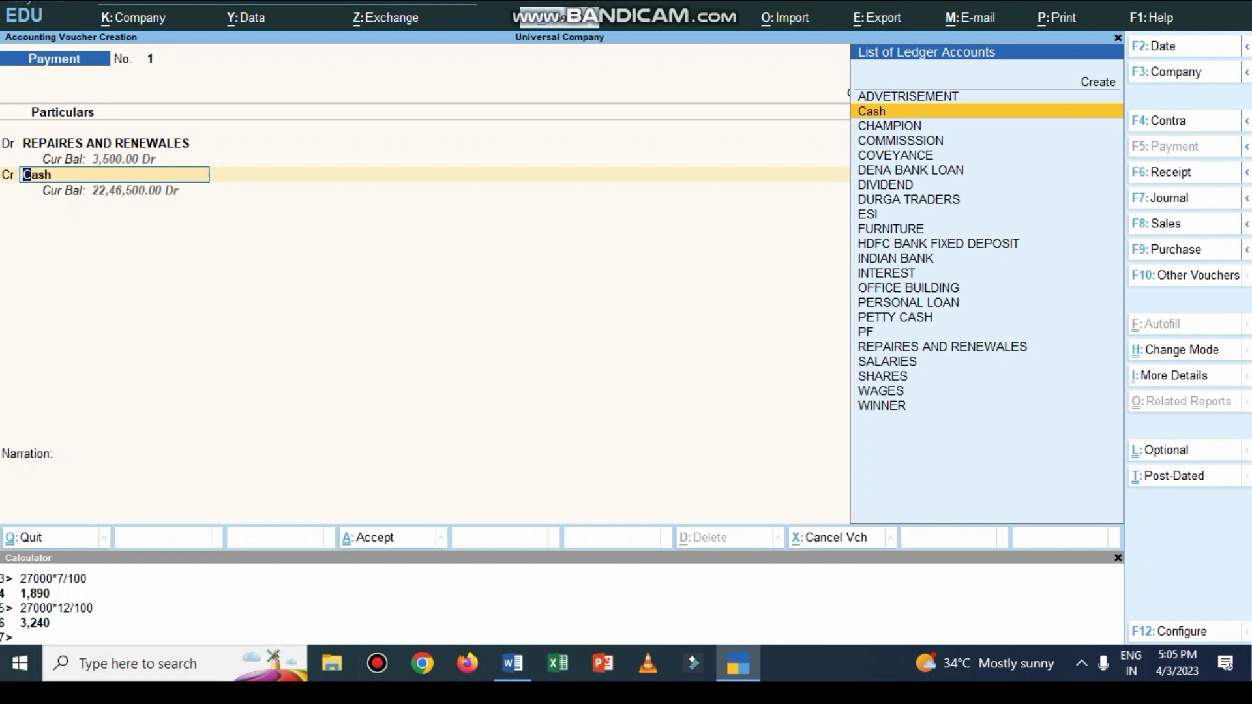
key(Return)
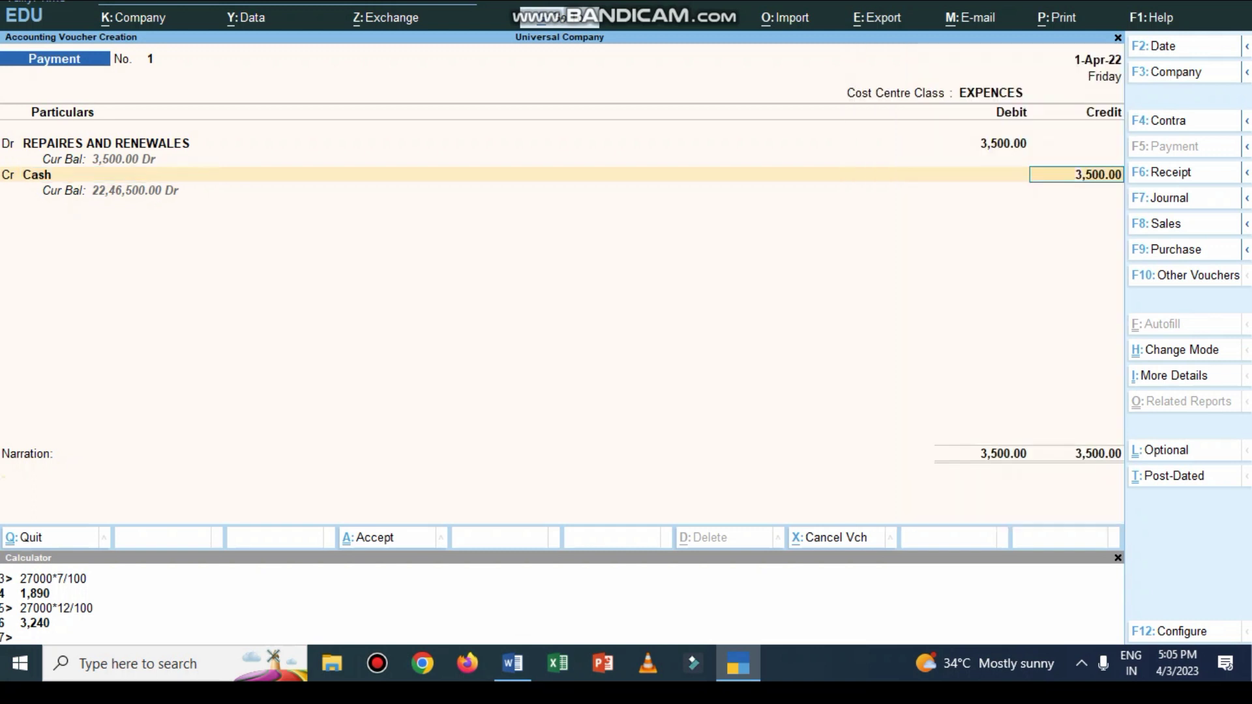
key(Return)
- Enter the narration "being expences paid by cash" and save the payment voucher
text(being e)
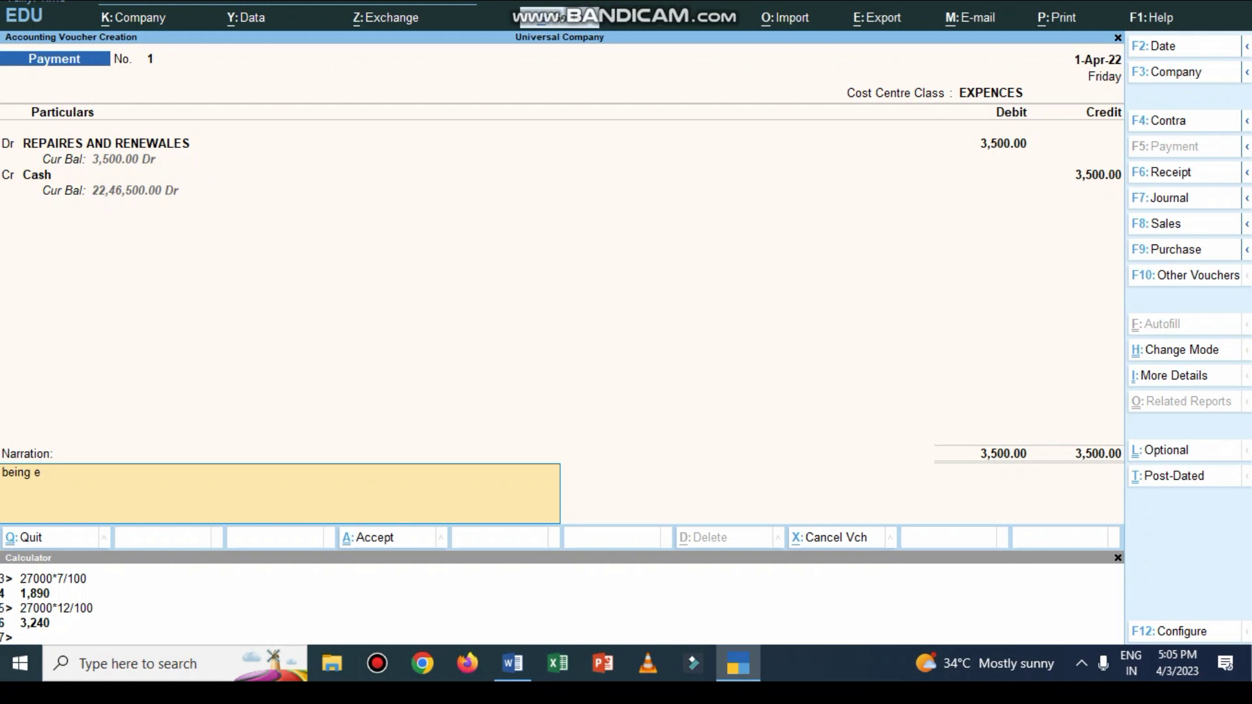
text(xpences paid by cash)
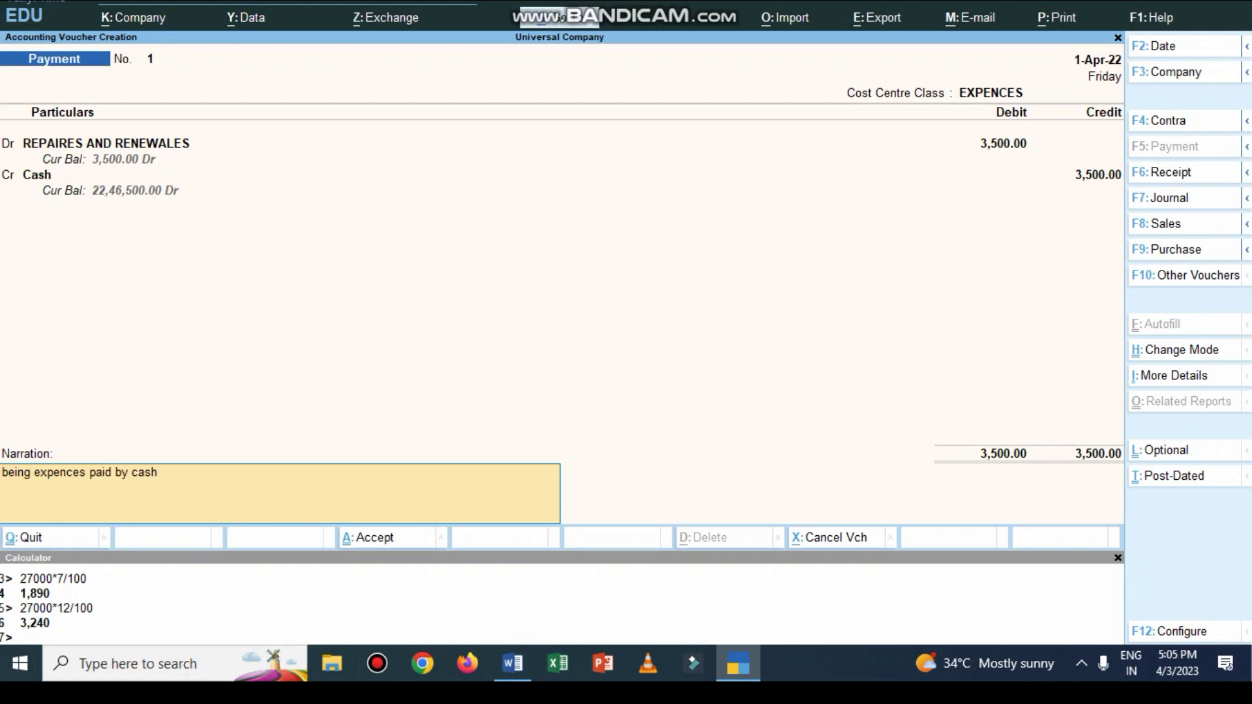
key(Return)
key(Return)
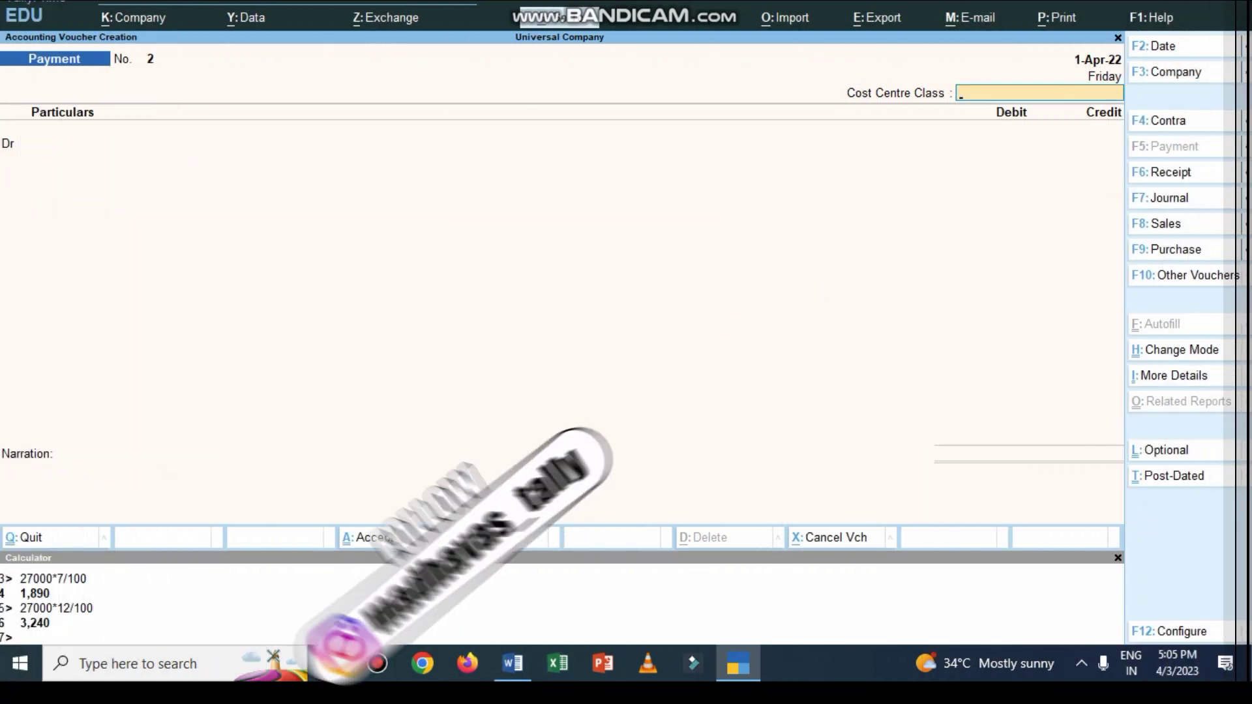
- Check the advertisement cheque in Word, and fill a payment voucher with cost centre class EXPENCES, debiting ADVETRISEMENT with 5,000
key(alt+Tab)
scroll(619, 358, down, 3)
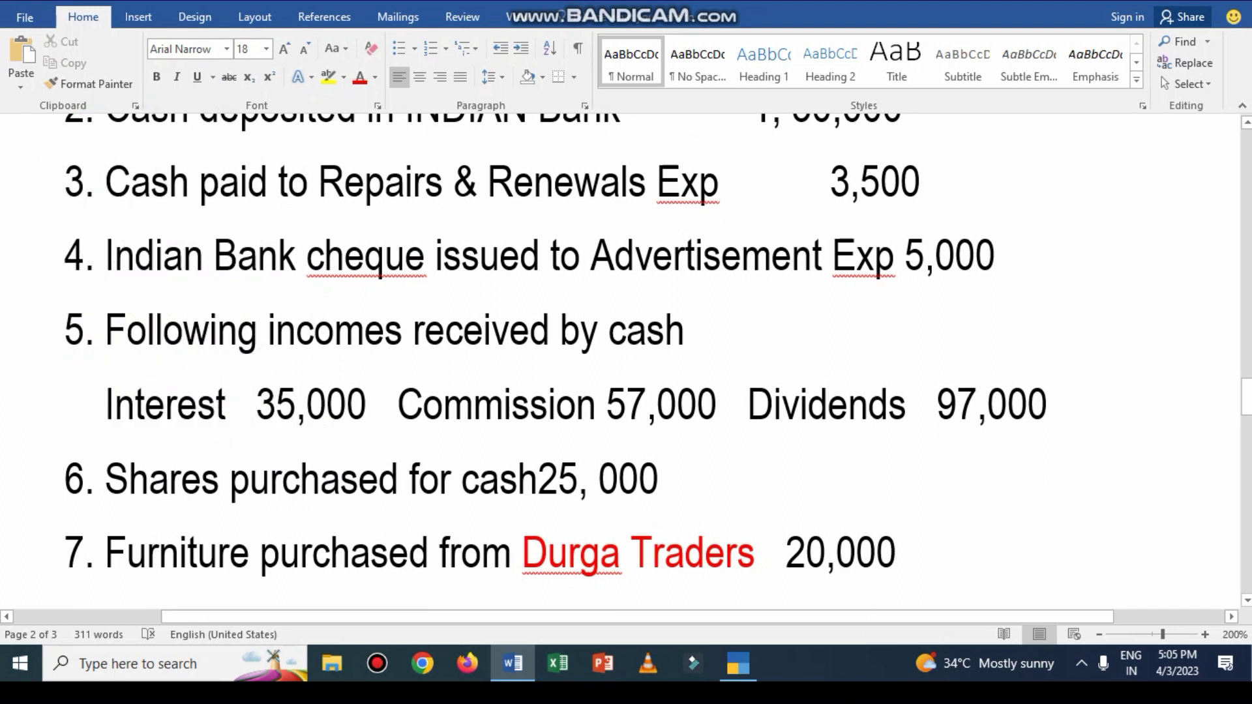
key(alt+Tab)
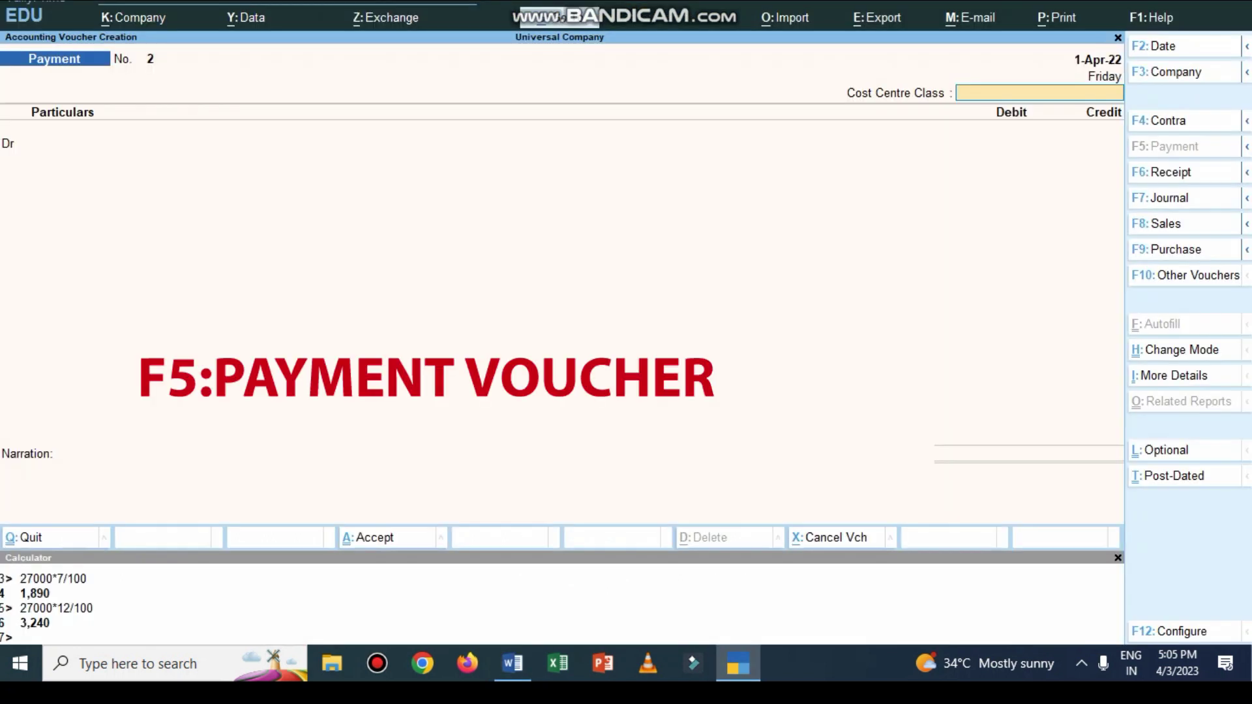
text(E)
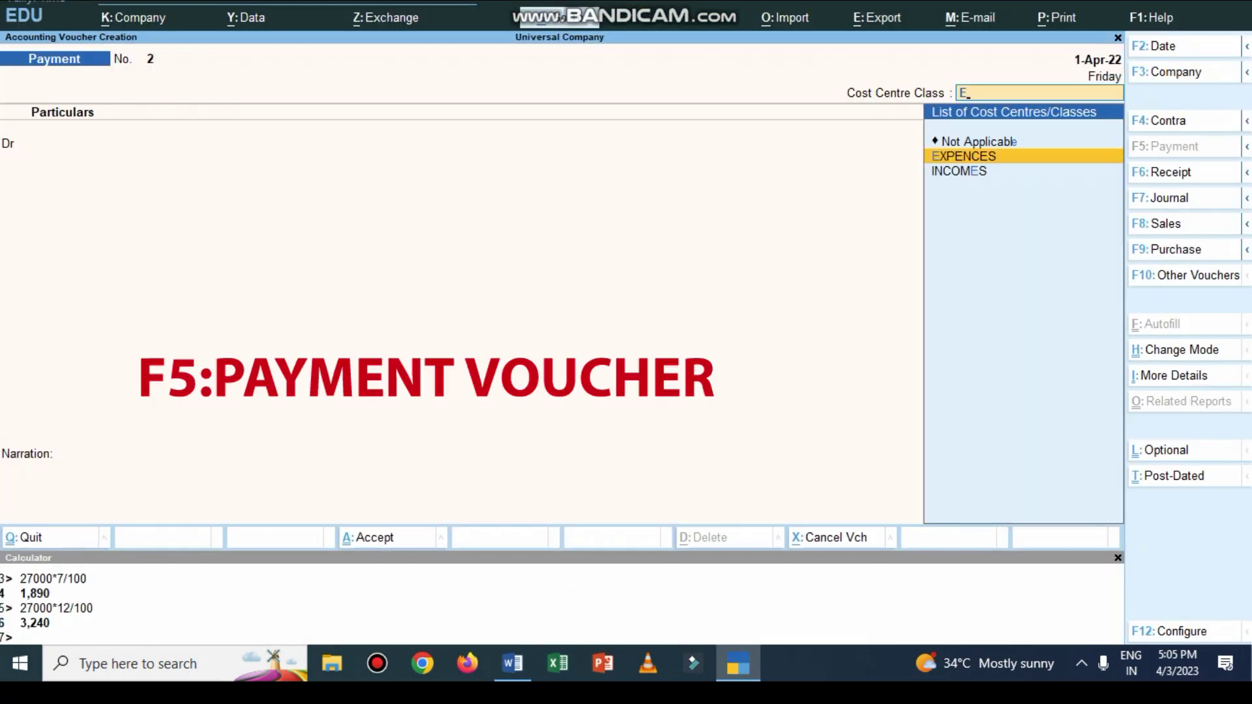
key(Return)
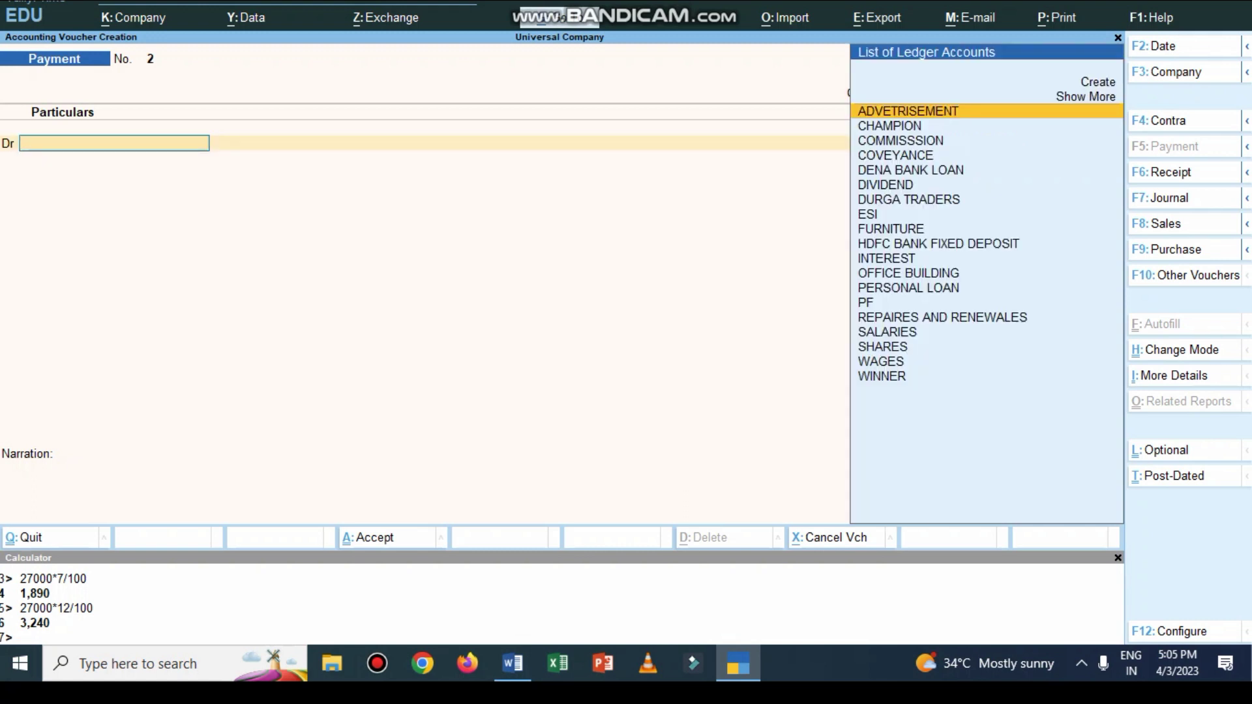
key(Return)
text(5000)
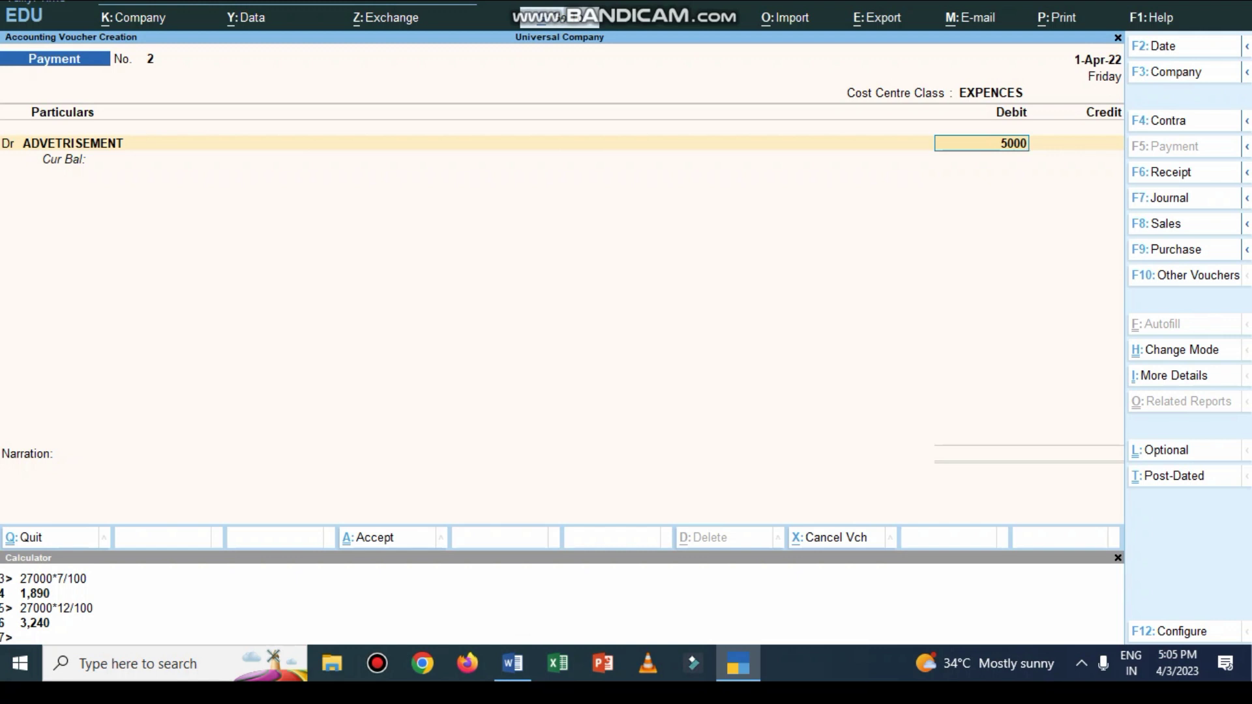
key(Return)
- Credit INDIAN BANK with 5,000 in the advertisement payment voucher
key(Return)
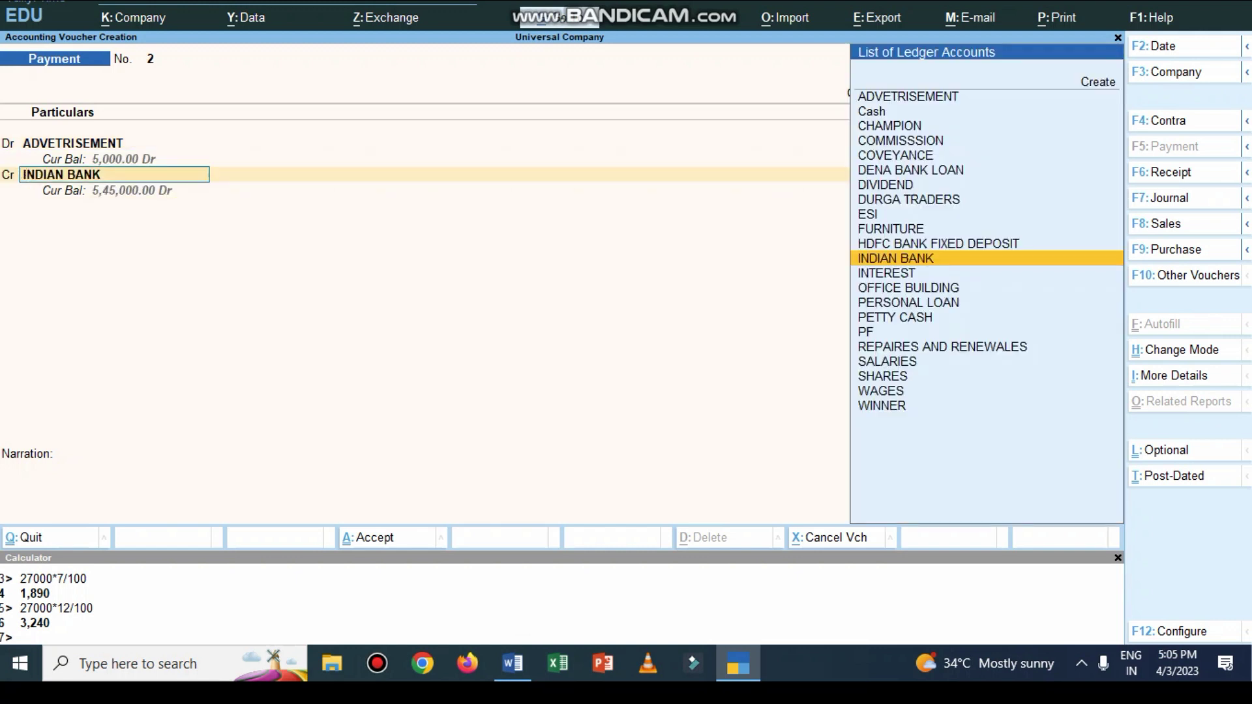
key(Return)
key(Return)
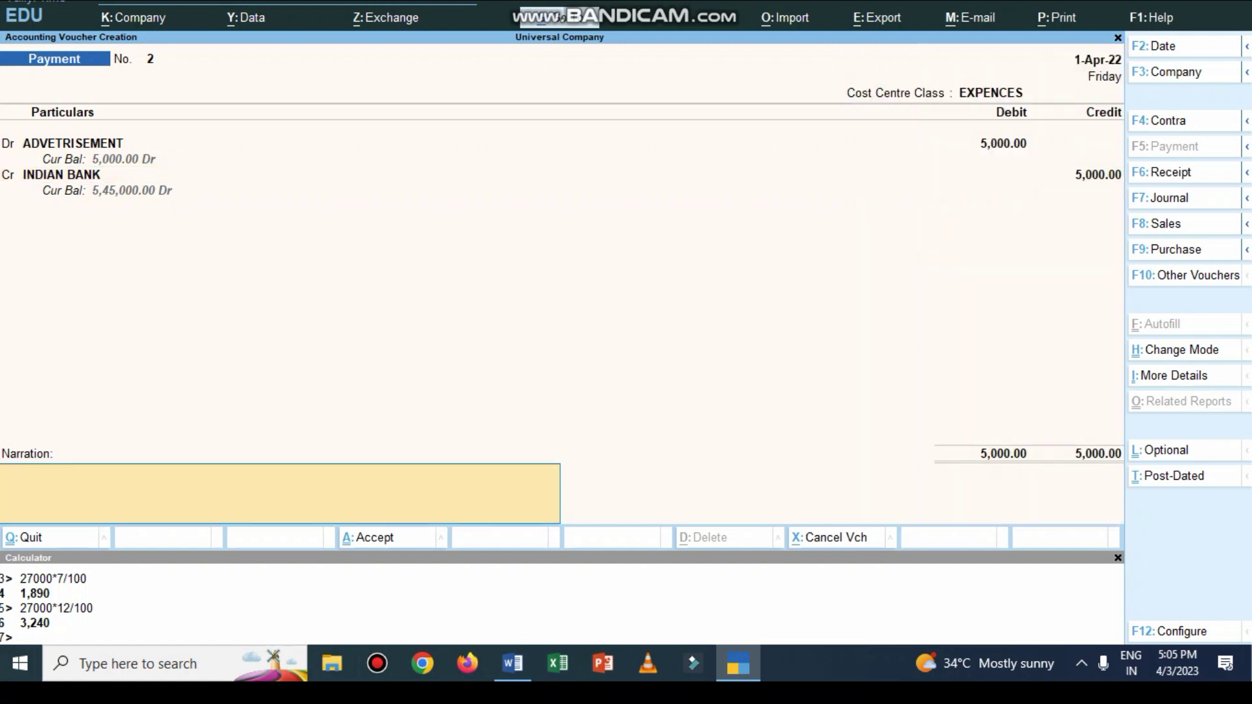
- Recall the previous narration, change it to "being expences paid by cheque" and save the payment voucher
key(ctrl)
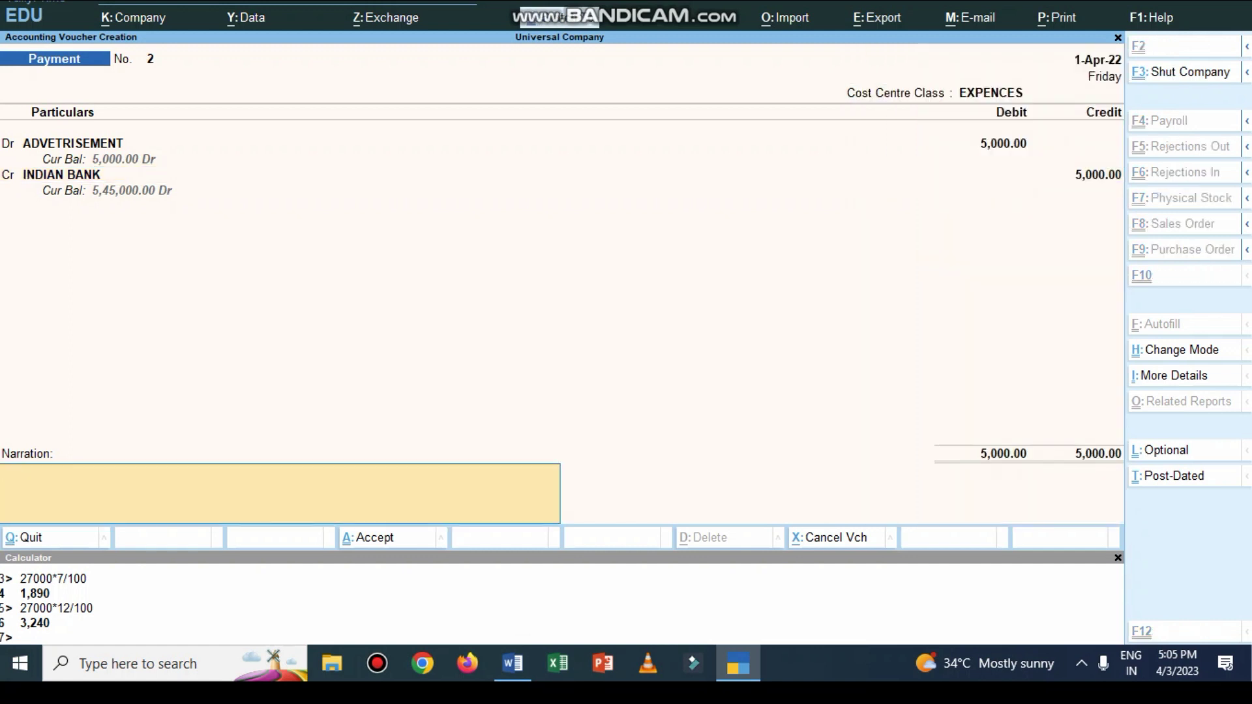
key(ctrl+r)
key(BackSpace)
key(BackSpace)
key(BackSpace)
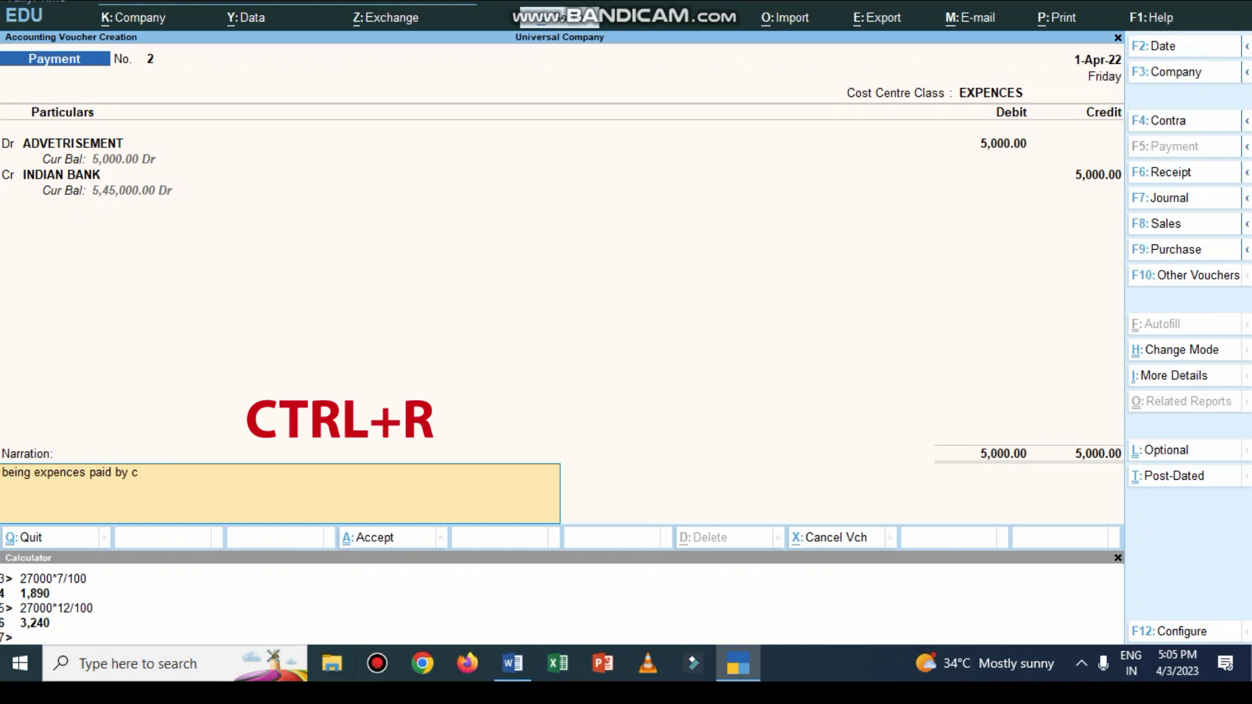
text(heque)
key(Return)
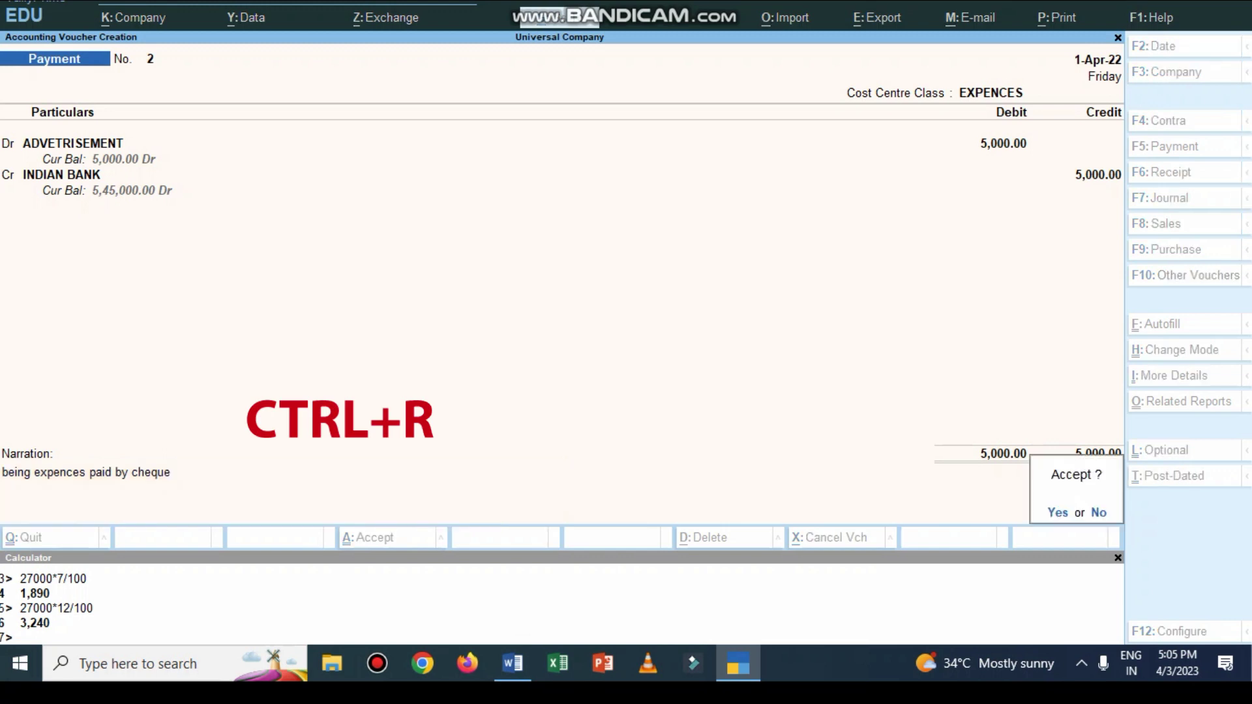
key(Return)
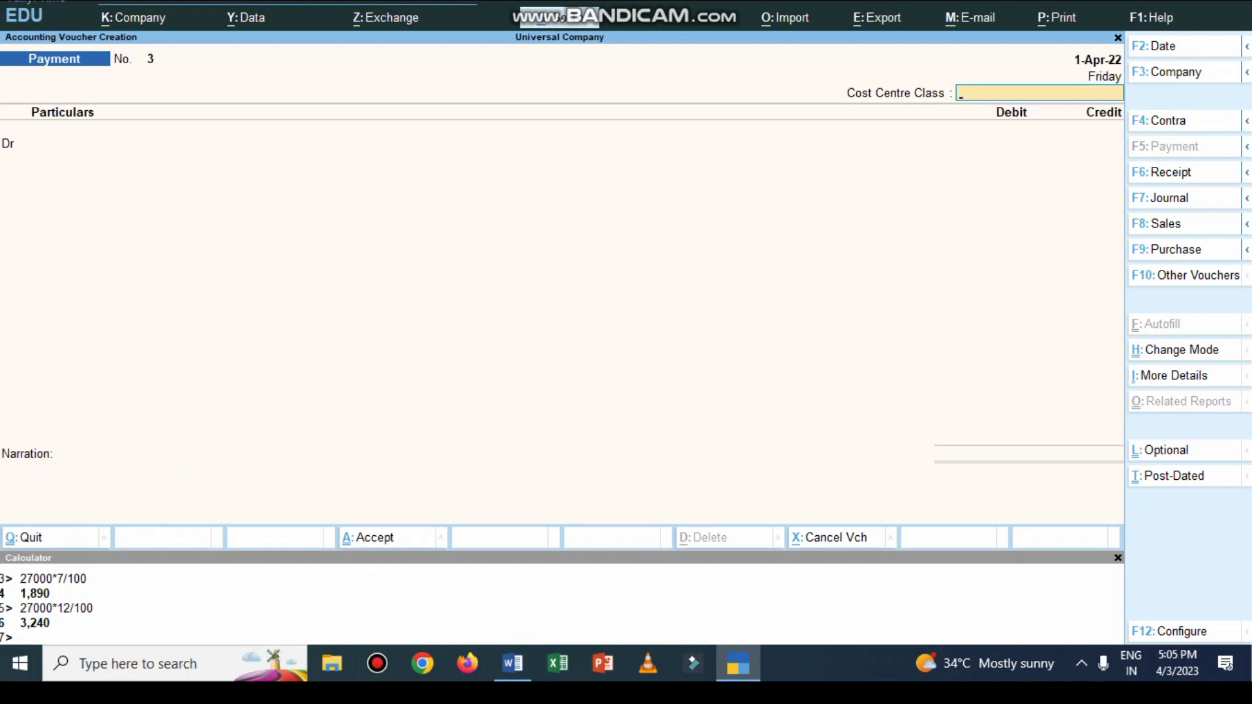
- Check the cash incomes in Word, and start a receipt voucher with cost centre class INCOMES, crediting INTEREST with 35,000
key(alt+Tab)
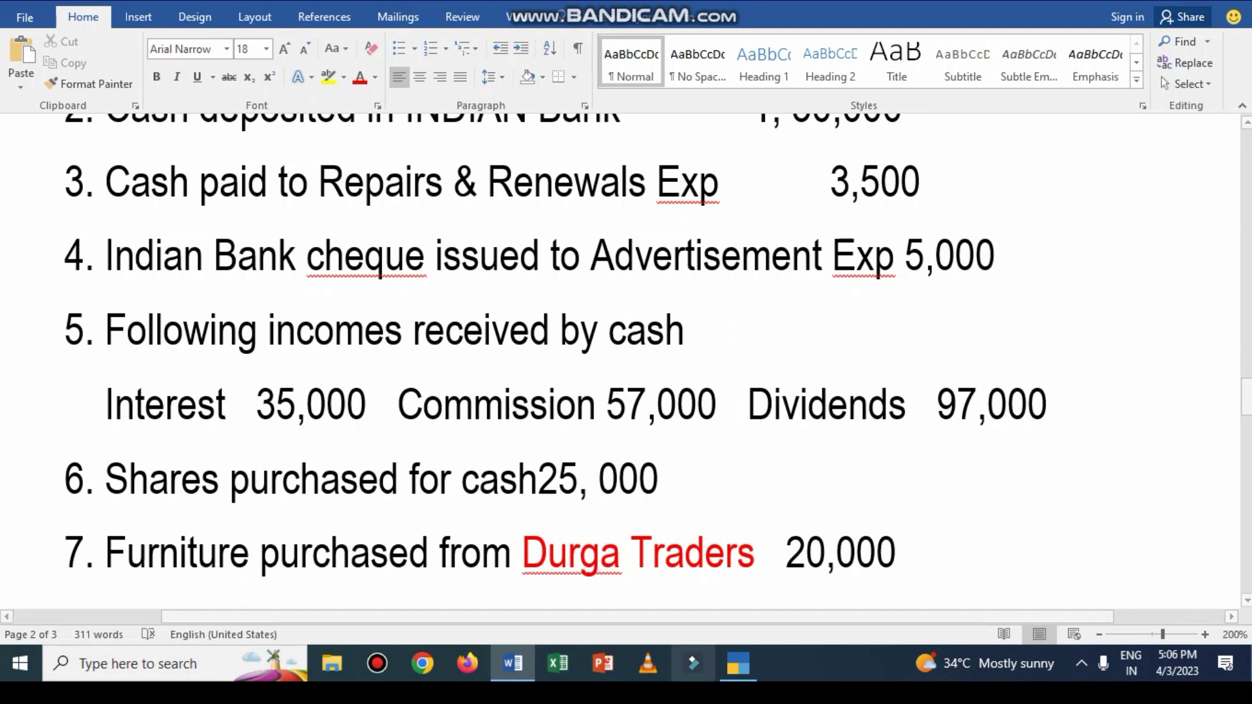
key(alt+Tab)
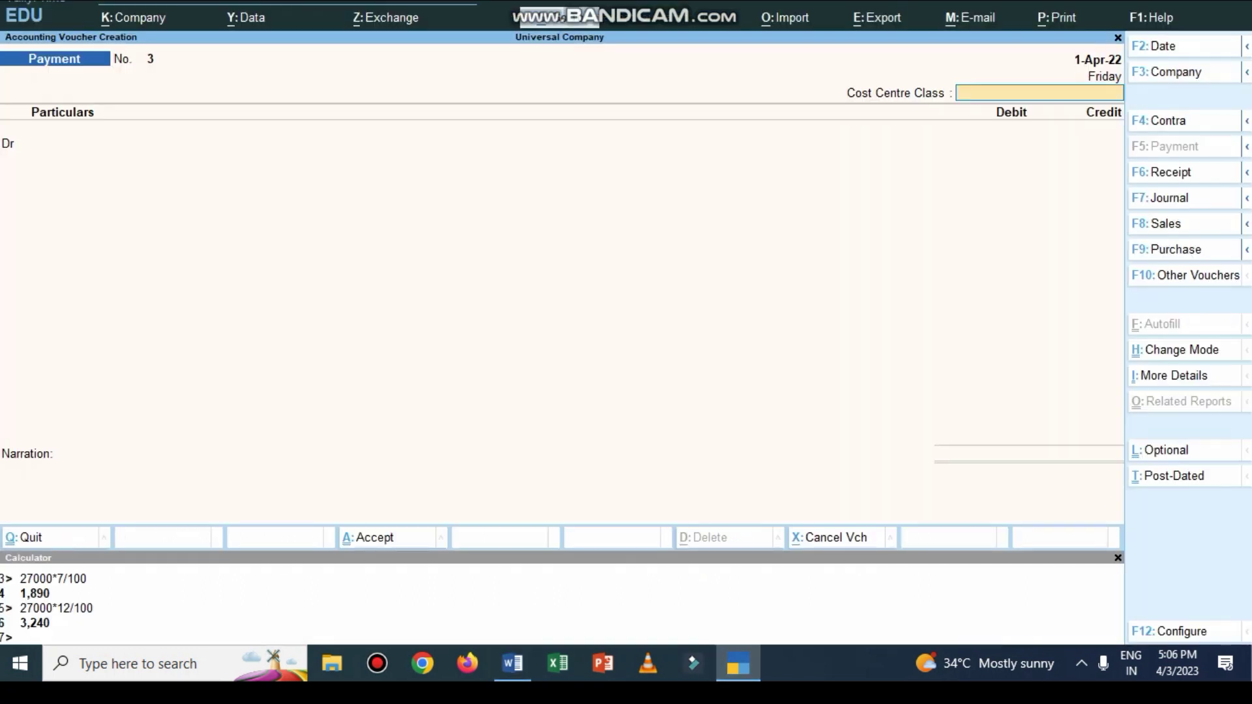
key(F6)
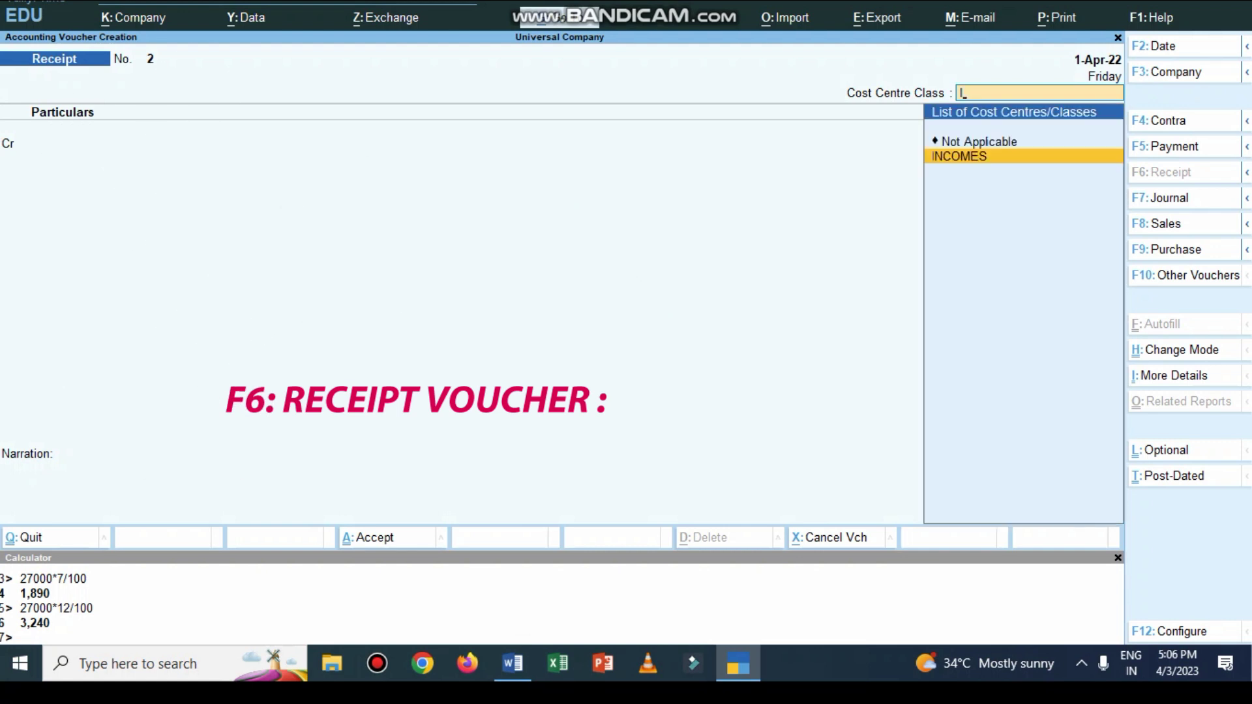
key(Return)
text(In)
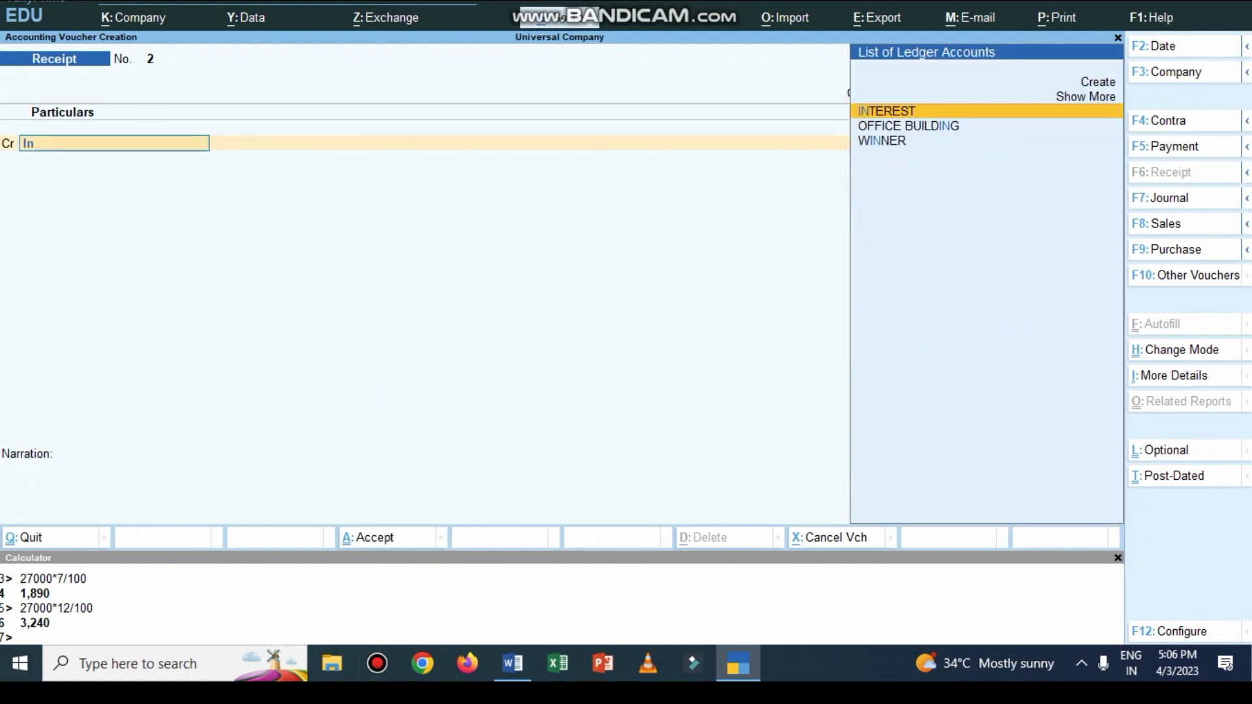
key(Return)
text(350000.00)
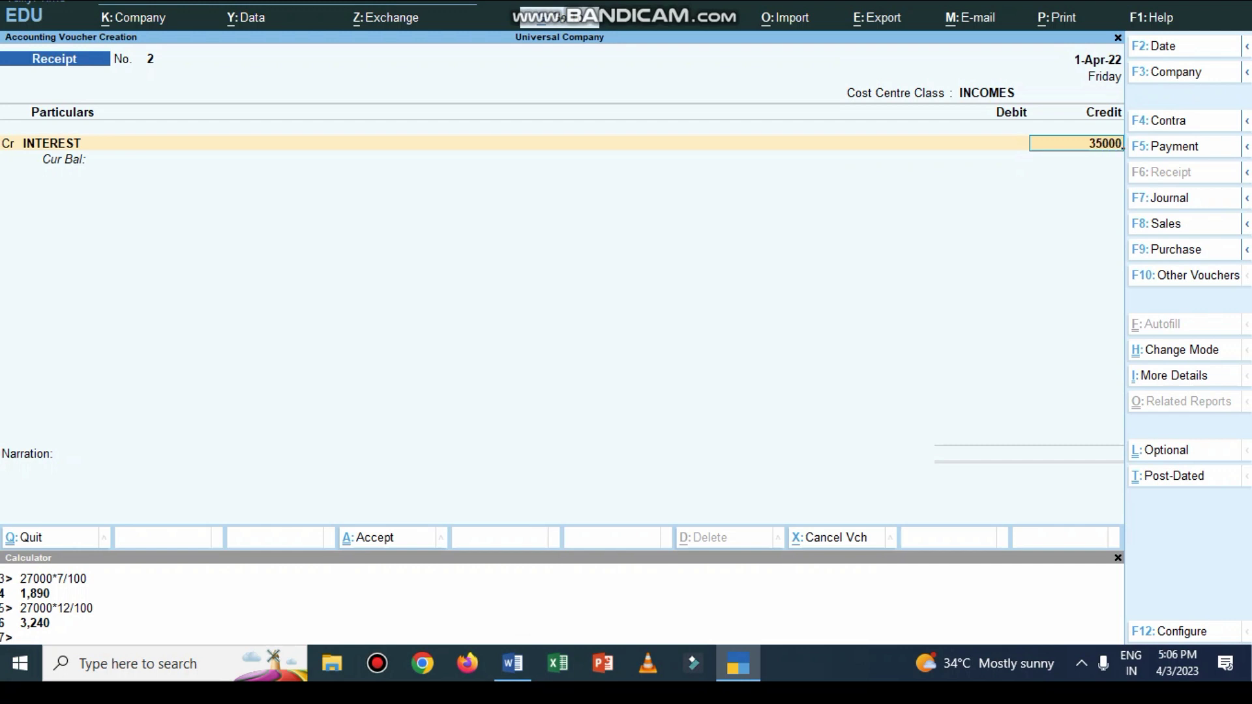
key(Return)
- Add a second credit line to the receipt voucher for DIVIDEND with 57,000
text(c)
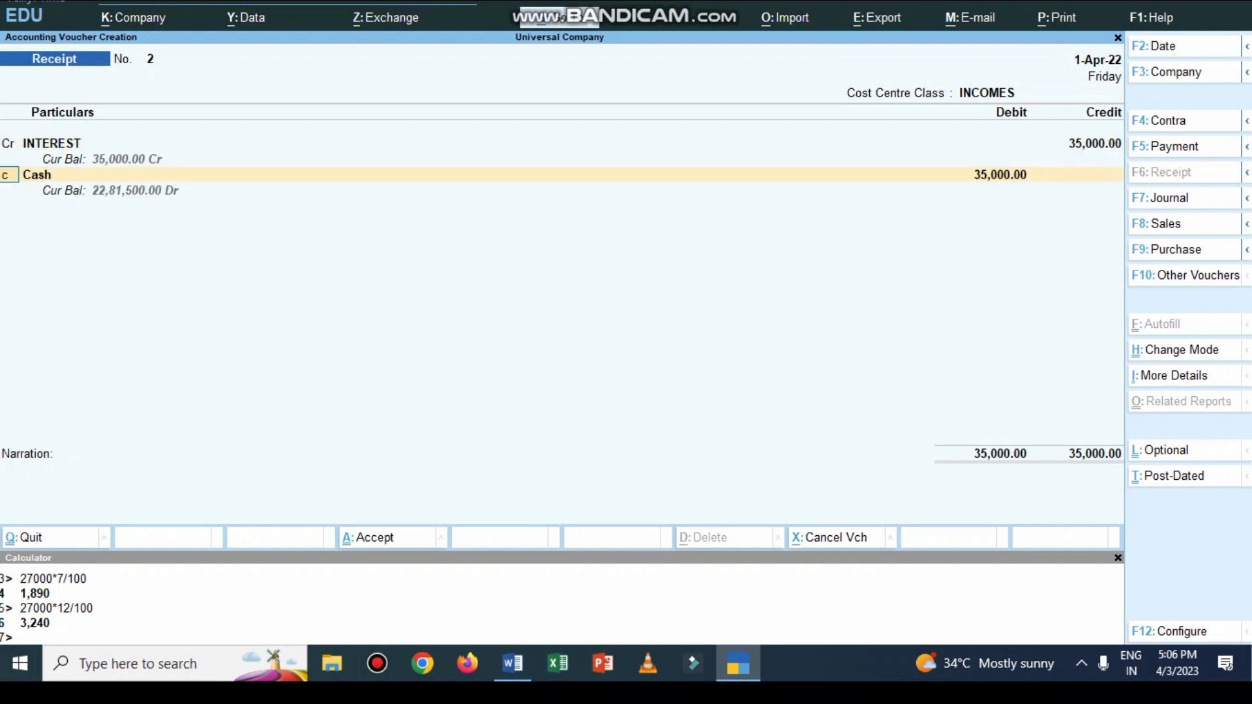
key(Return)
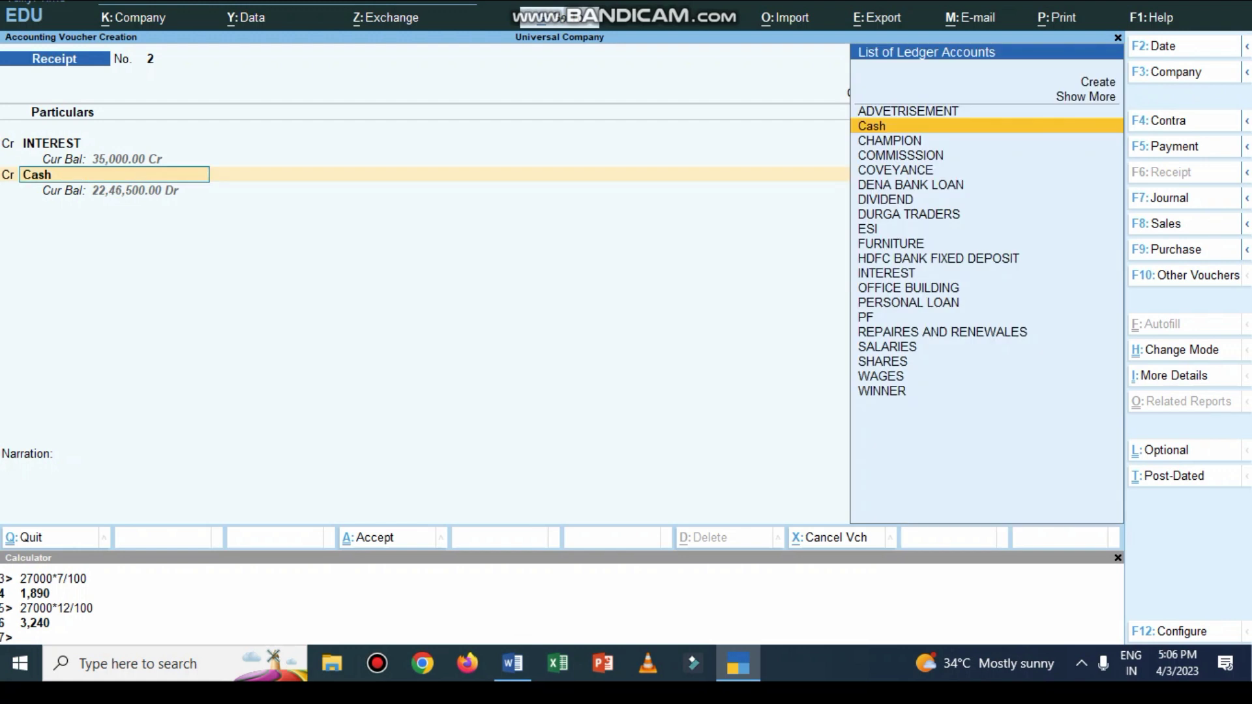
text(Di)
key(Return)
text(57,000)
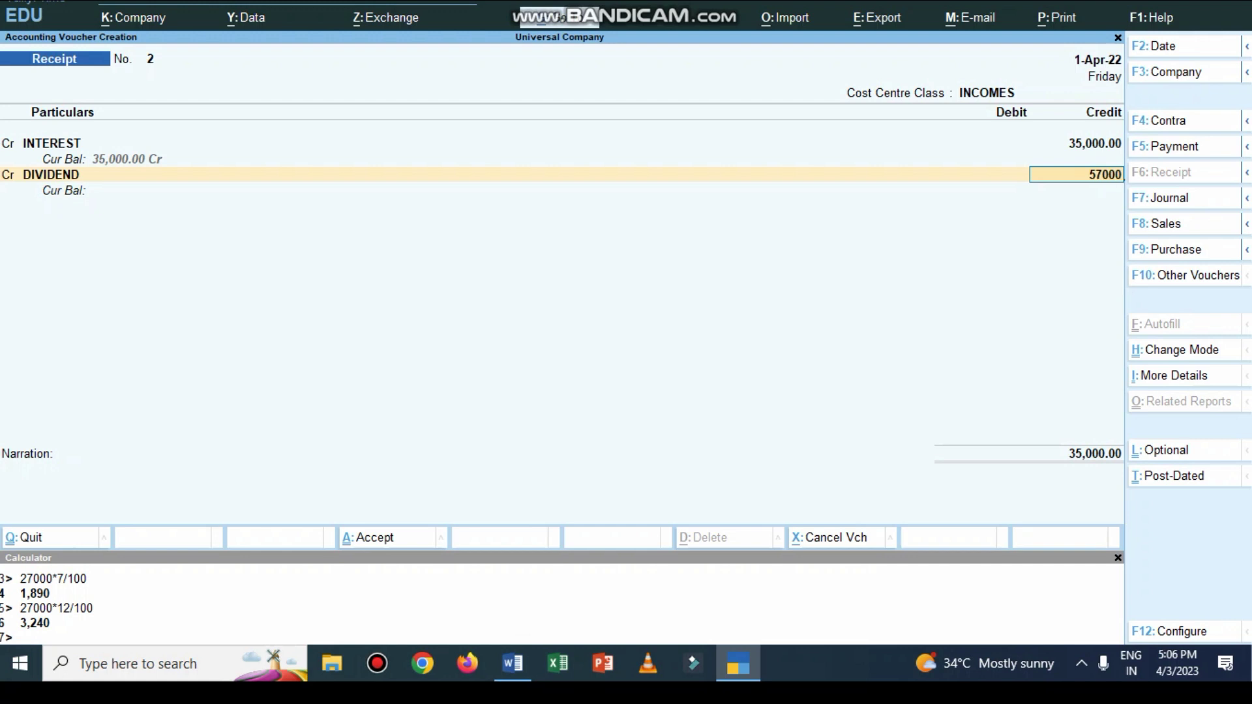
key(Return)
- Add a third credit line to the receipt voucher for COMMISSSION with 97,000
key(c)
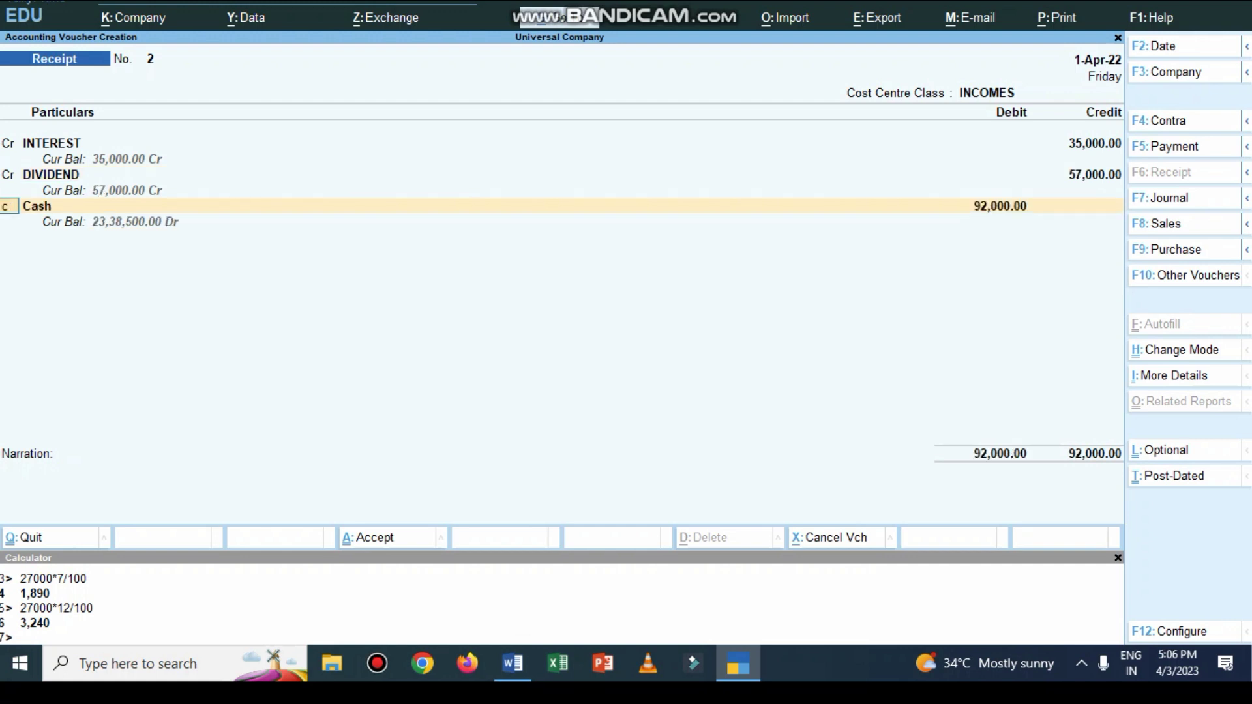
key(Return)
text(Com)
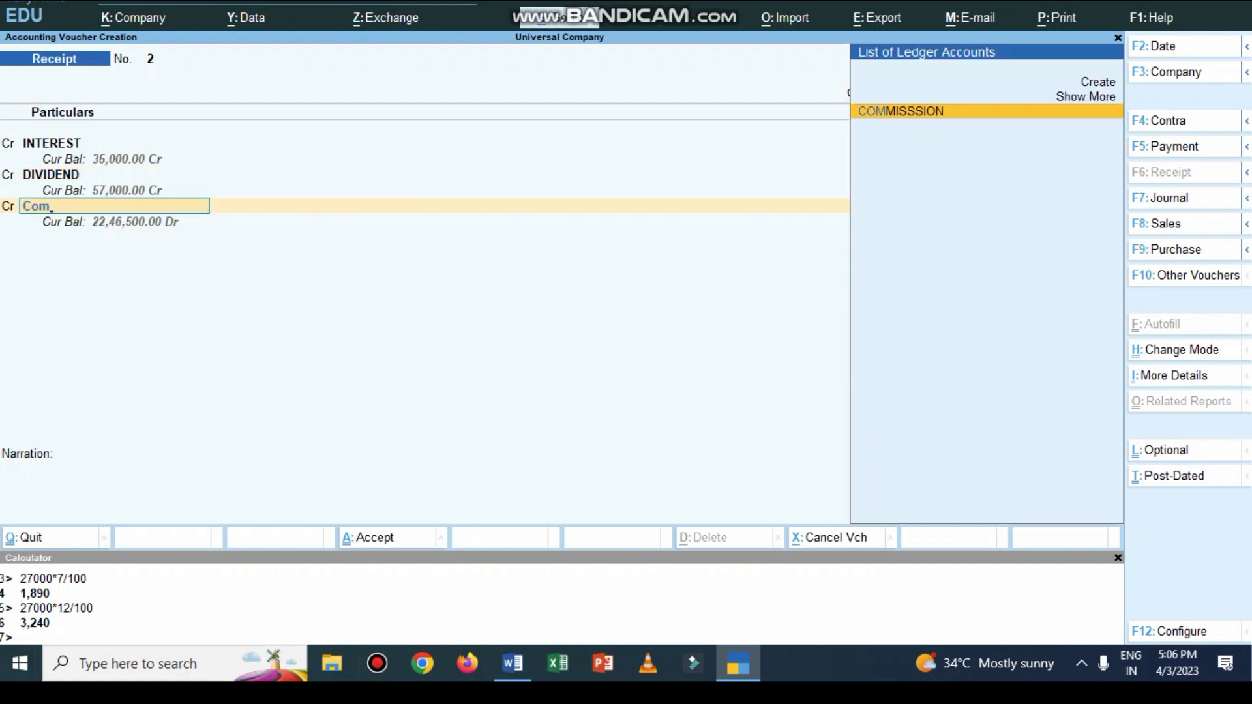
key(Return)
text(97000)
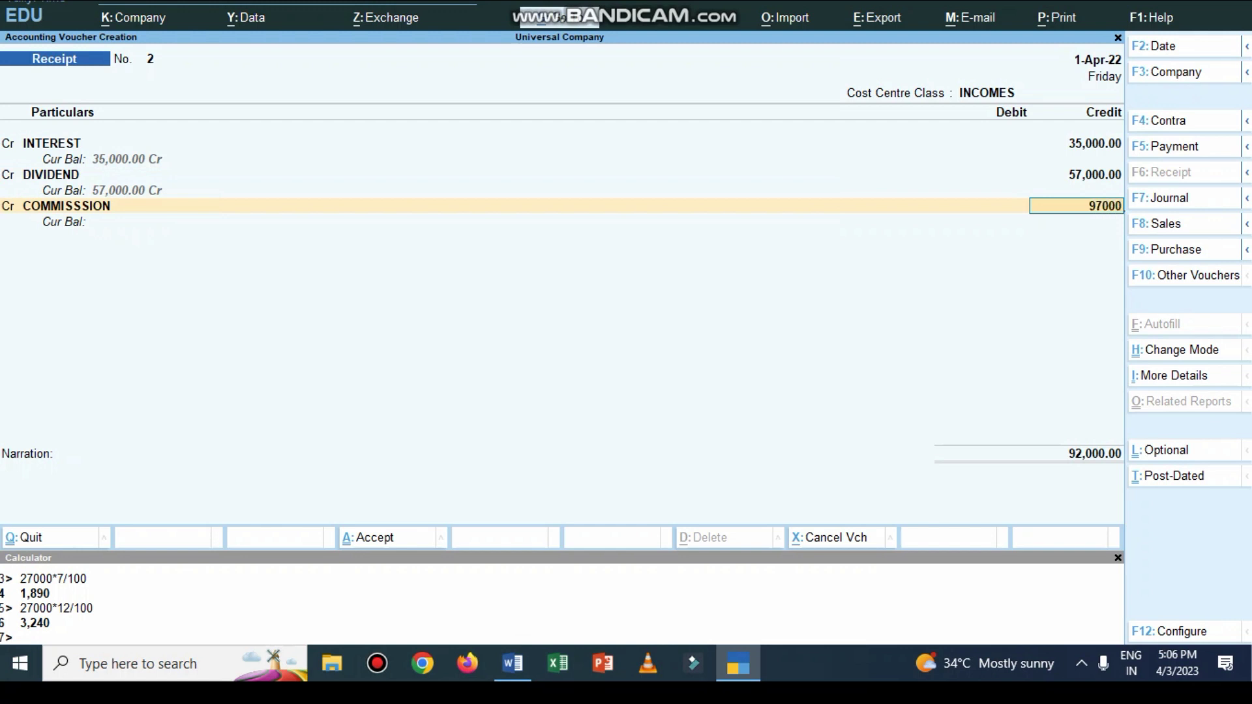
key(Return)
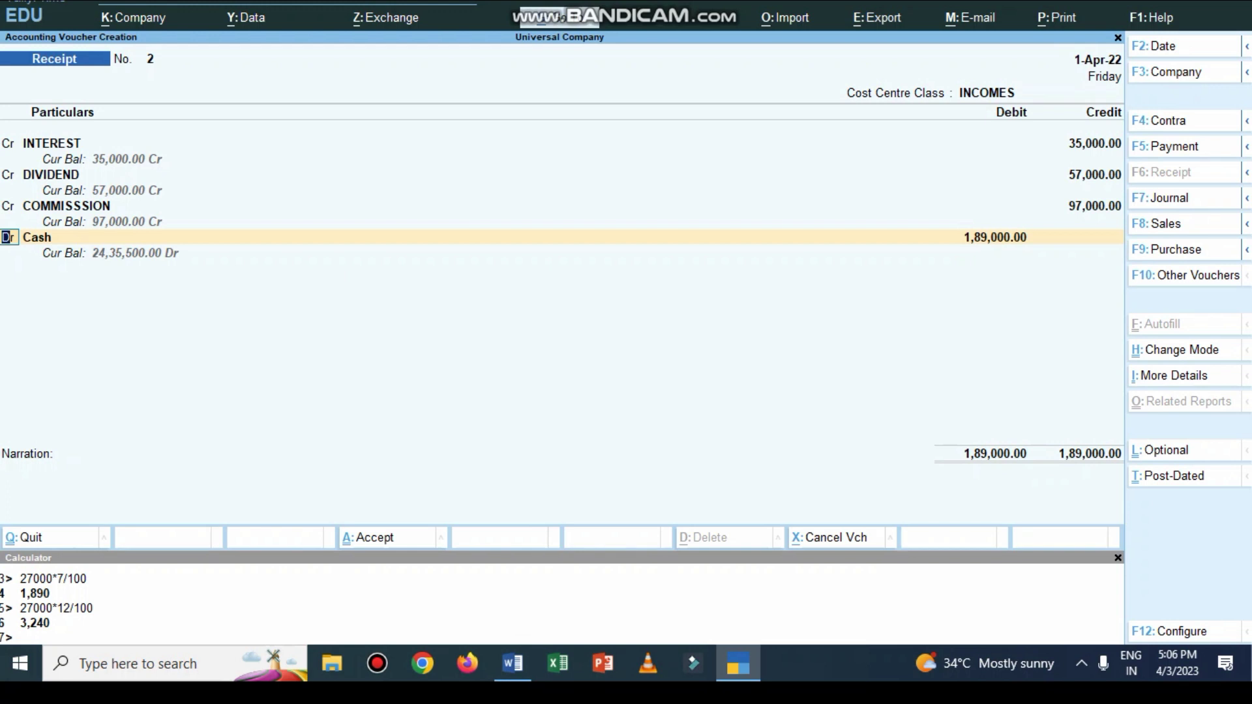
- Check the cash incomes in Word, accept the Cash debit of 1,89,000 and save the receipt voucher with the narration "being incomes received"
key(alt+Tab)
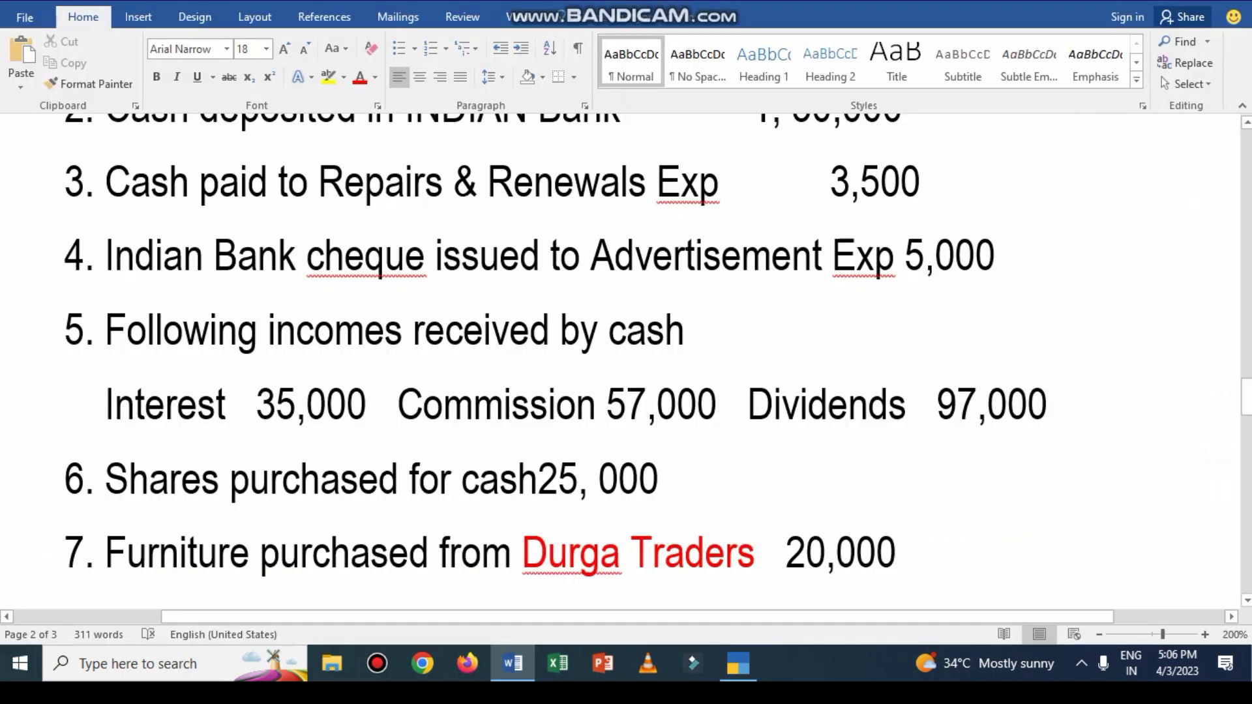
key(alt+Tab)
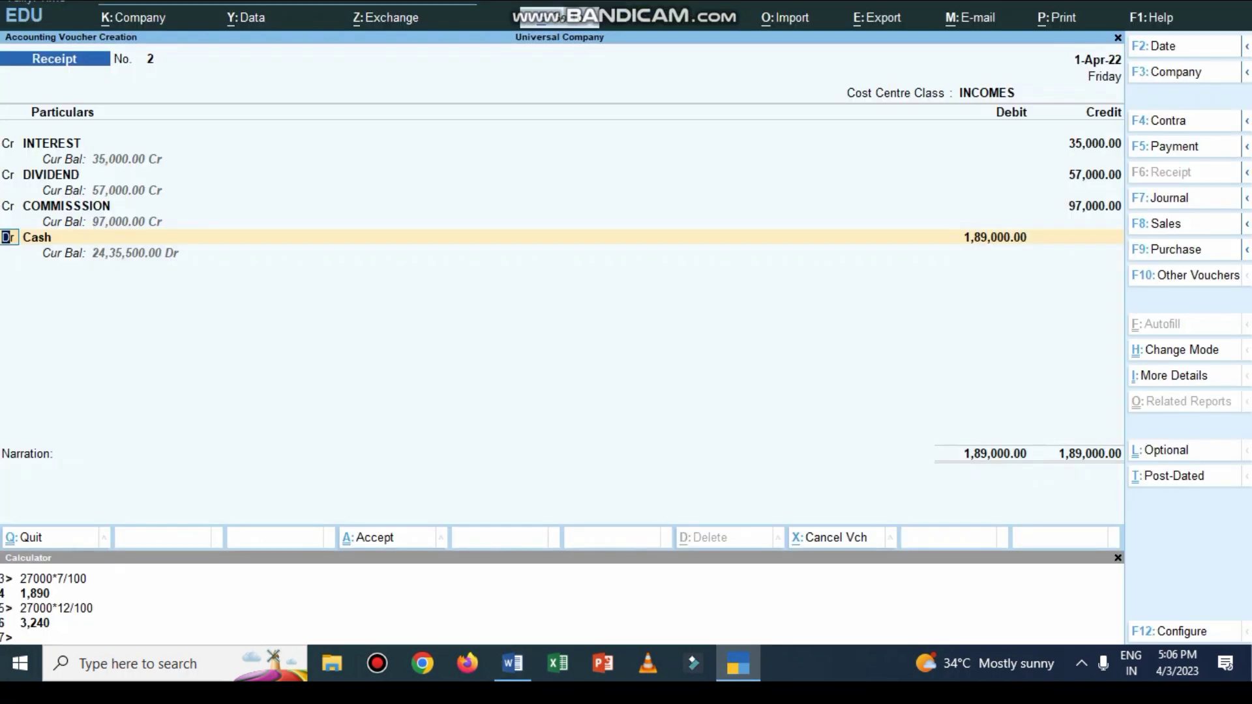
key(Return)
key(Return)
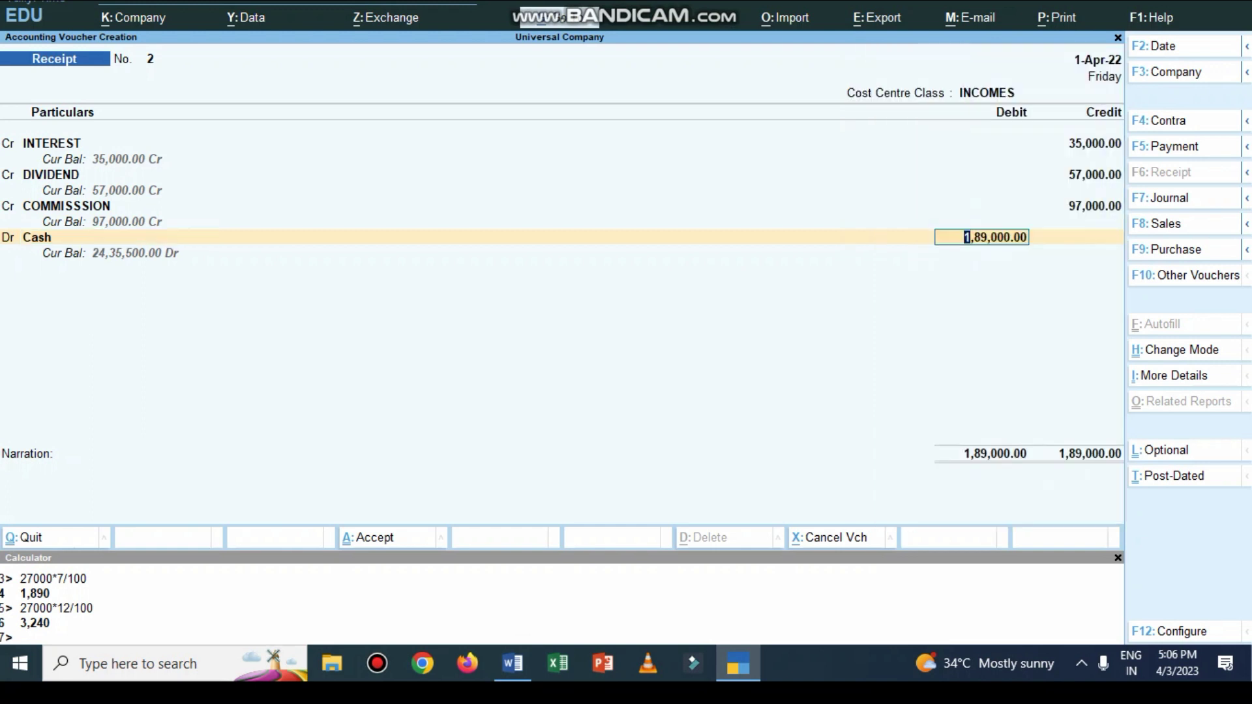
key(Return)
text(being)
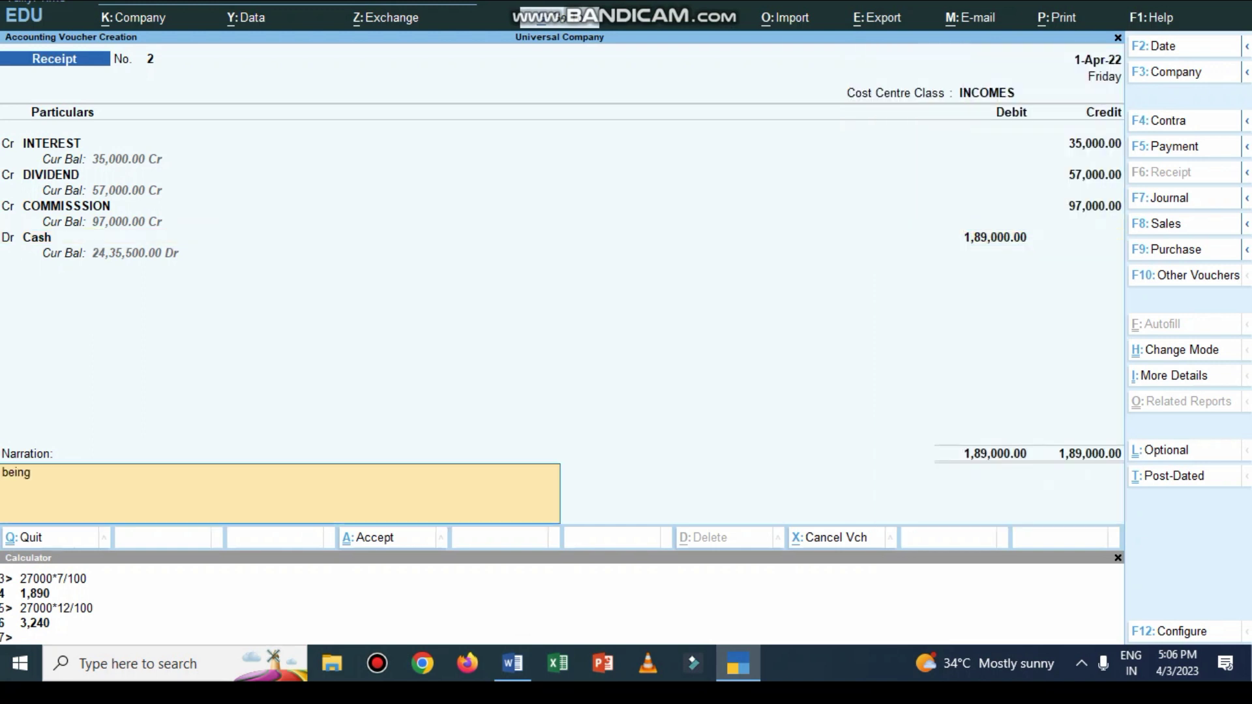
text( incomes received)
key(Return)
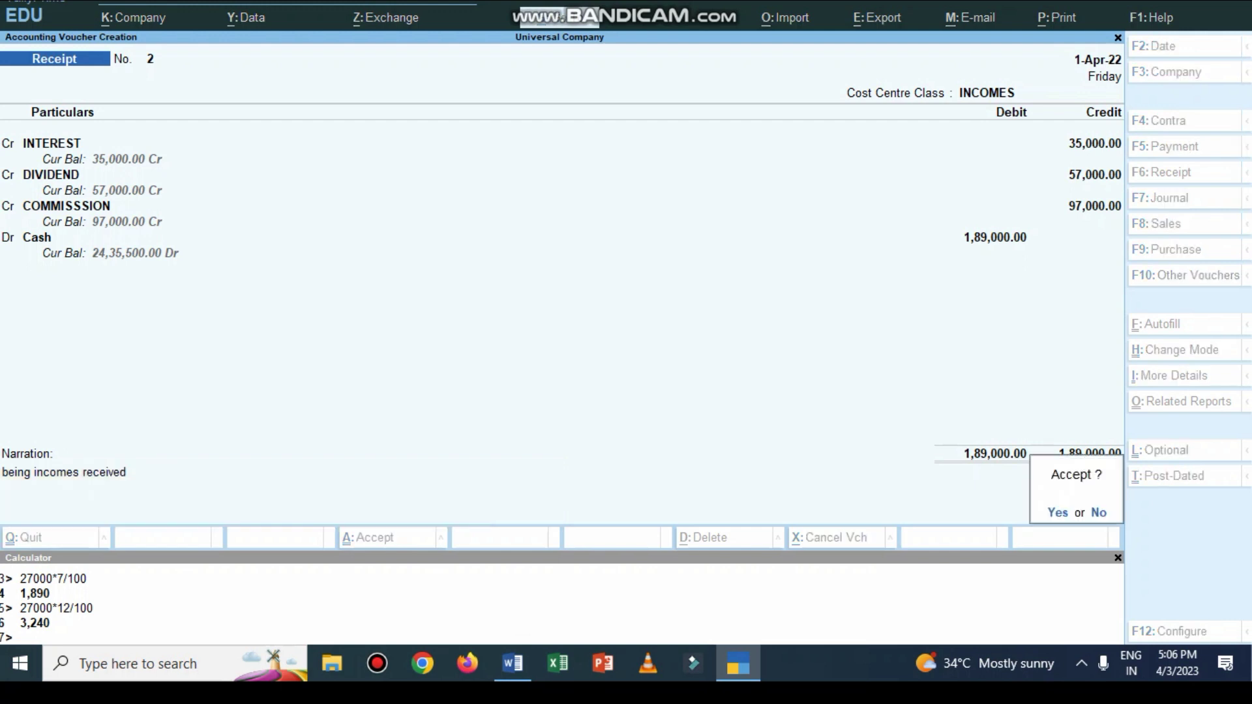
key(Return)
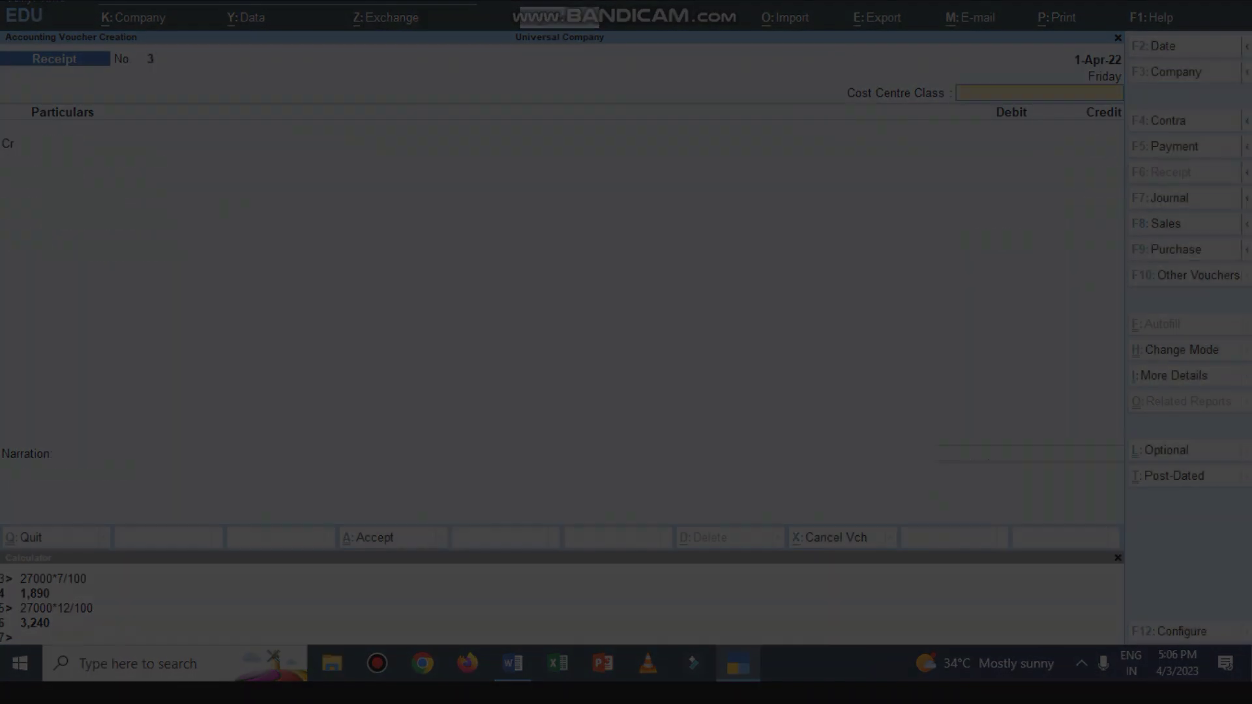
- Switch to Word and colour the word "Shares" in transaction 6 red
key(alt+Tab)
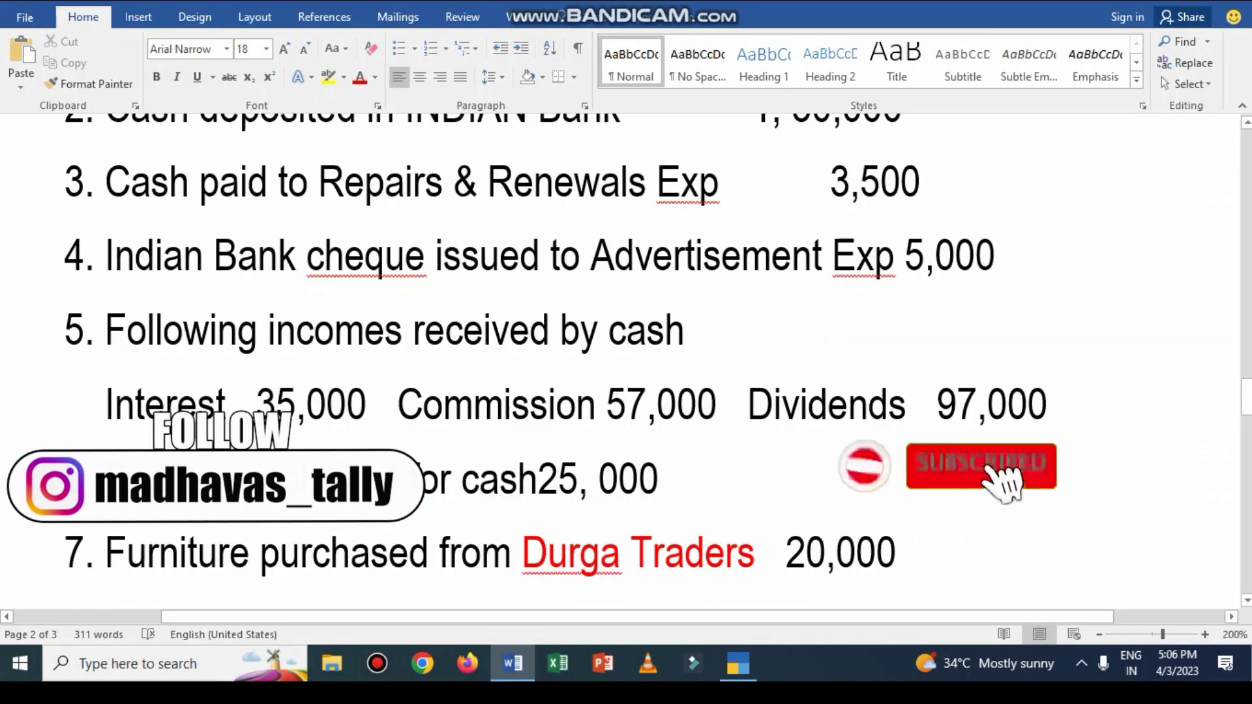
scroll(626, 359, down, 1)
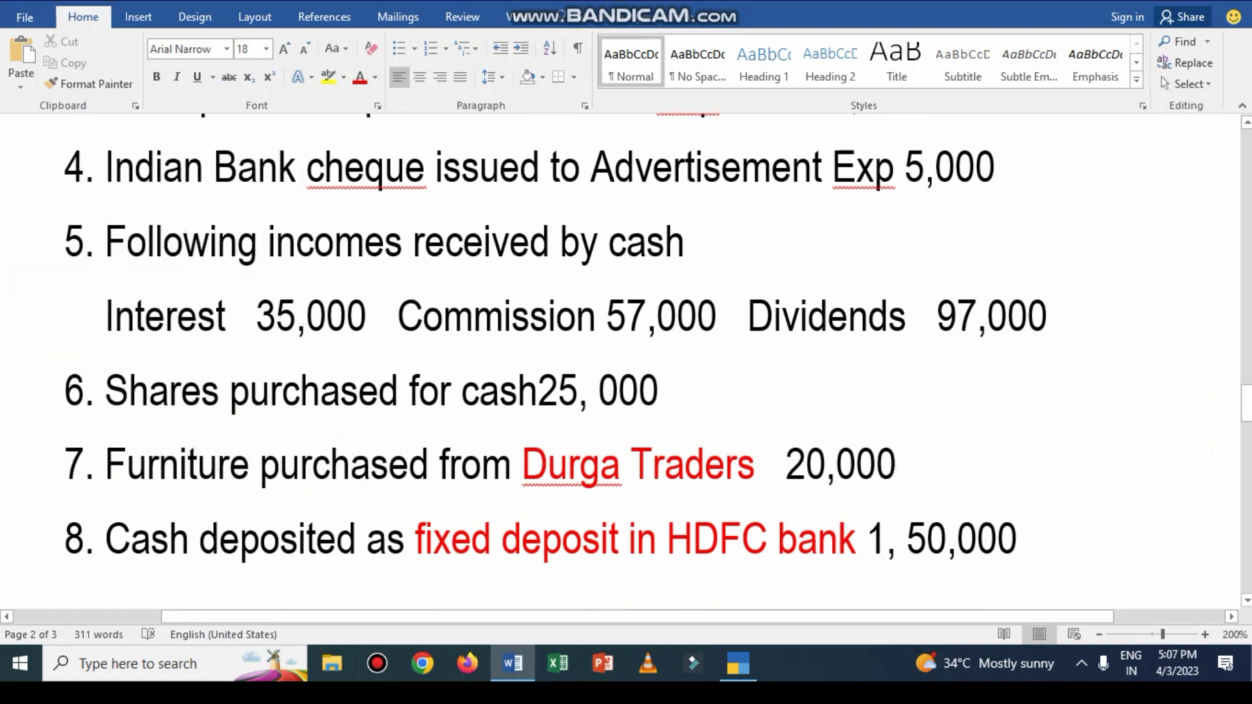
drag(105, 392, 219, 392)
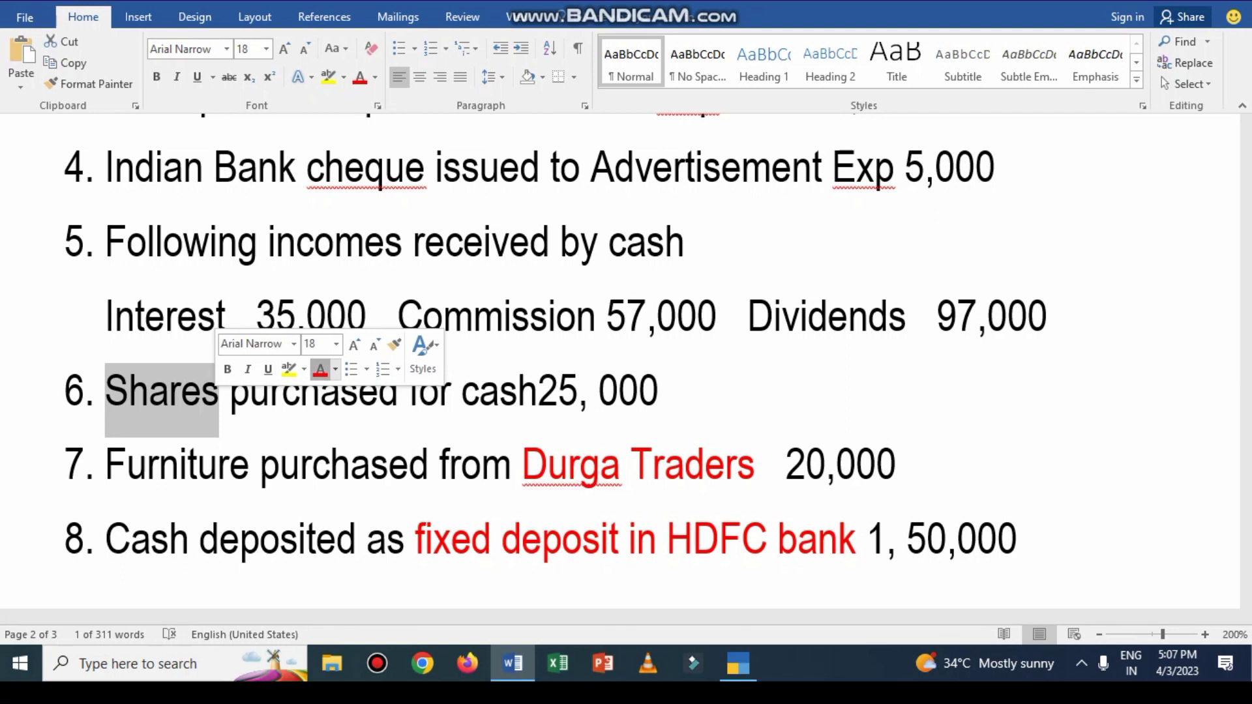
click(320, 369)
- Switch to Tally and start a payment voucher with cost centre class Not Applicable, debiting SHARES with 25,000
key(alt+Tab)
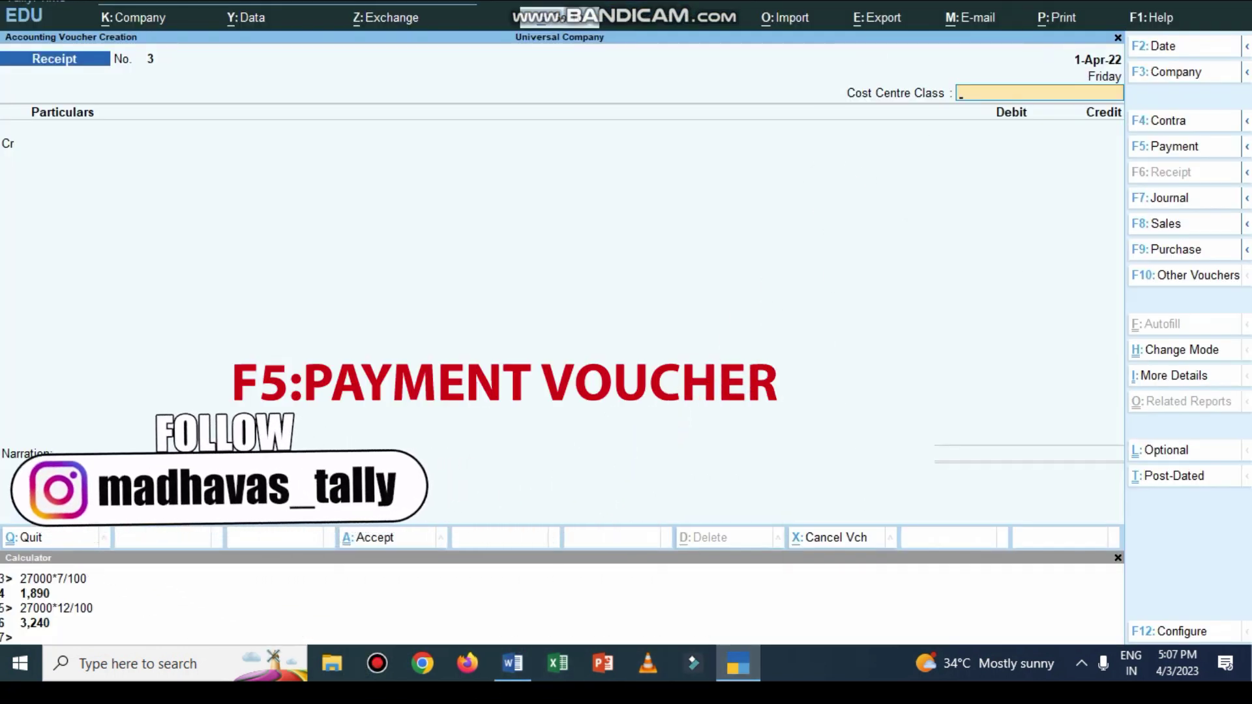
key(F5)
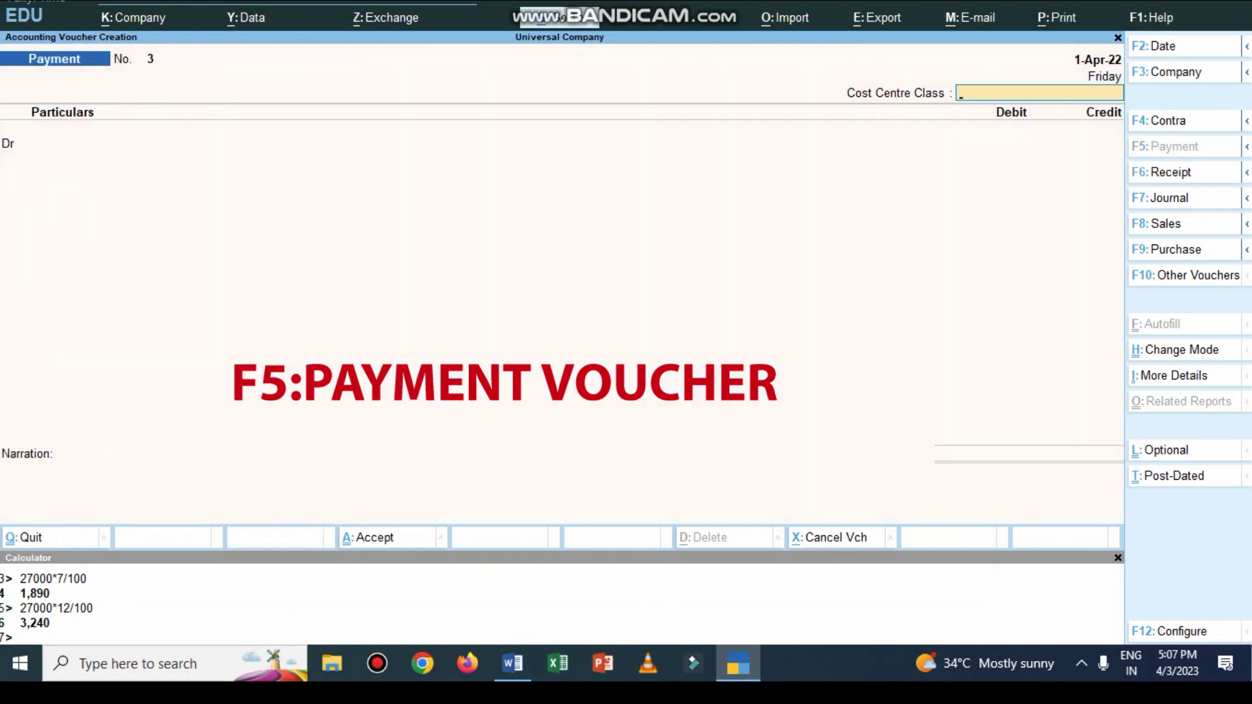
key(Return)
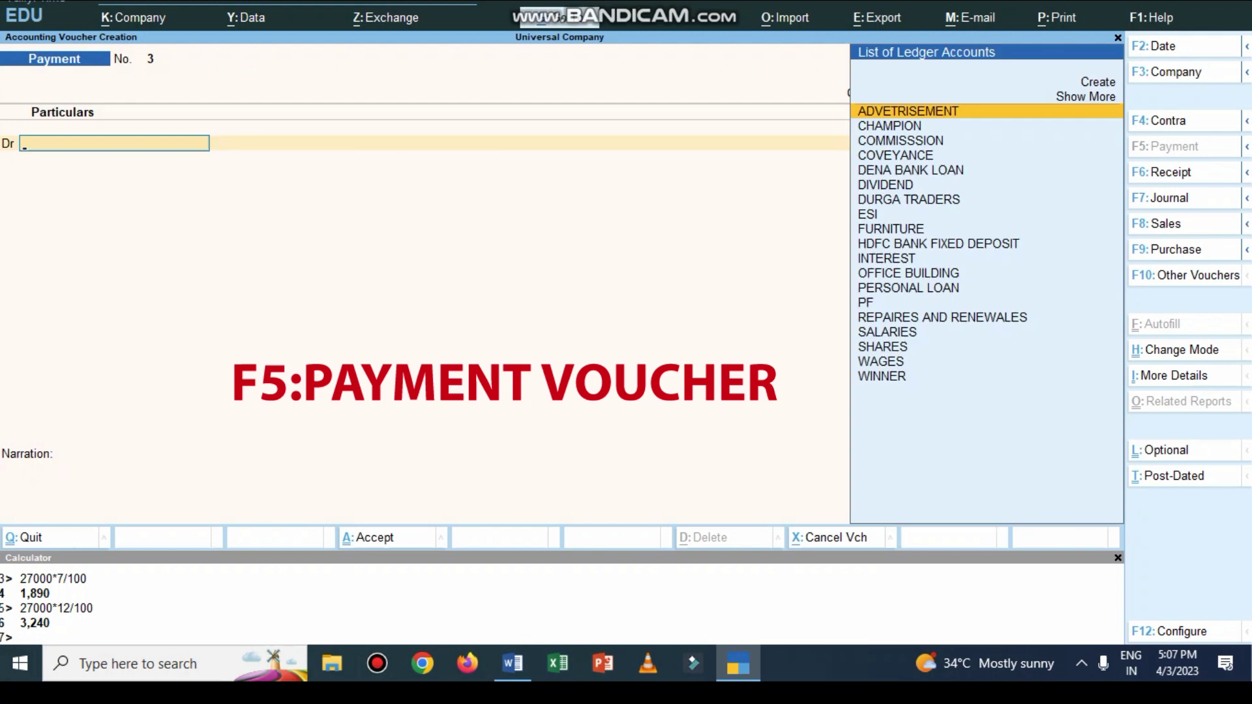
text(Sh)
key(Return)
text(25000)
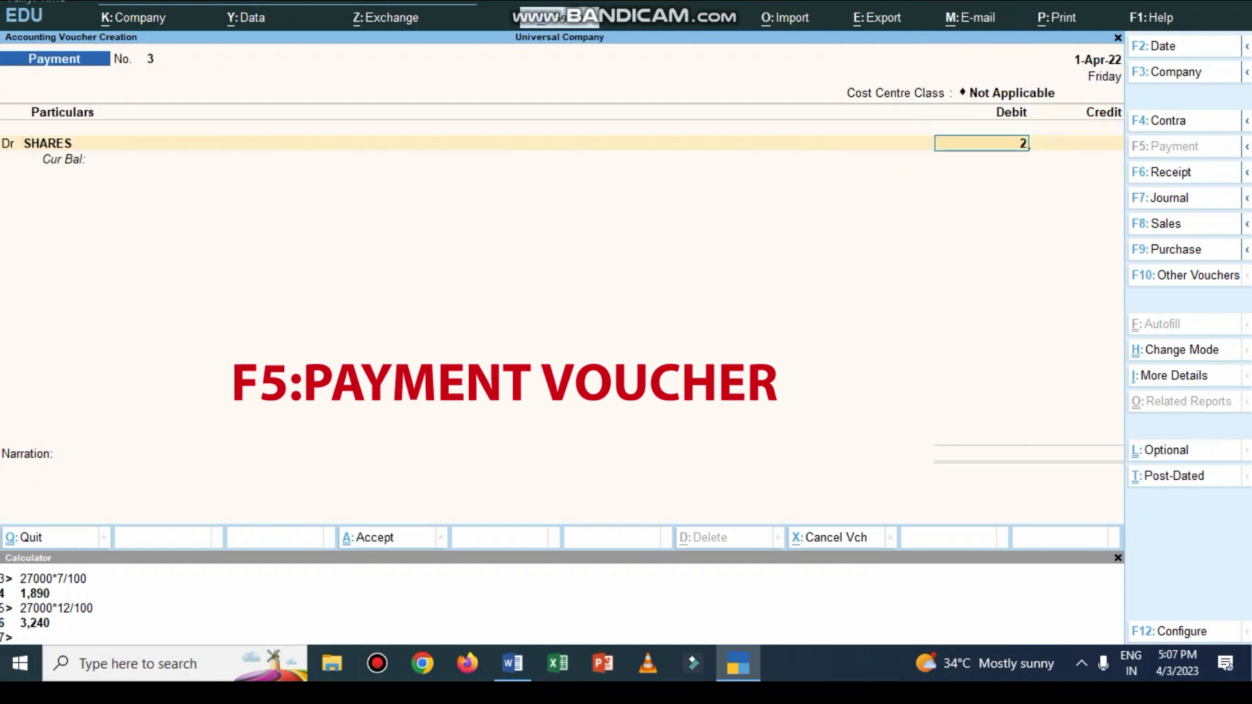
key(Return)
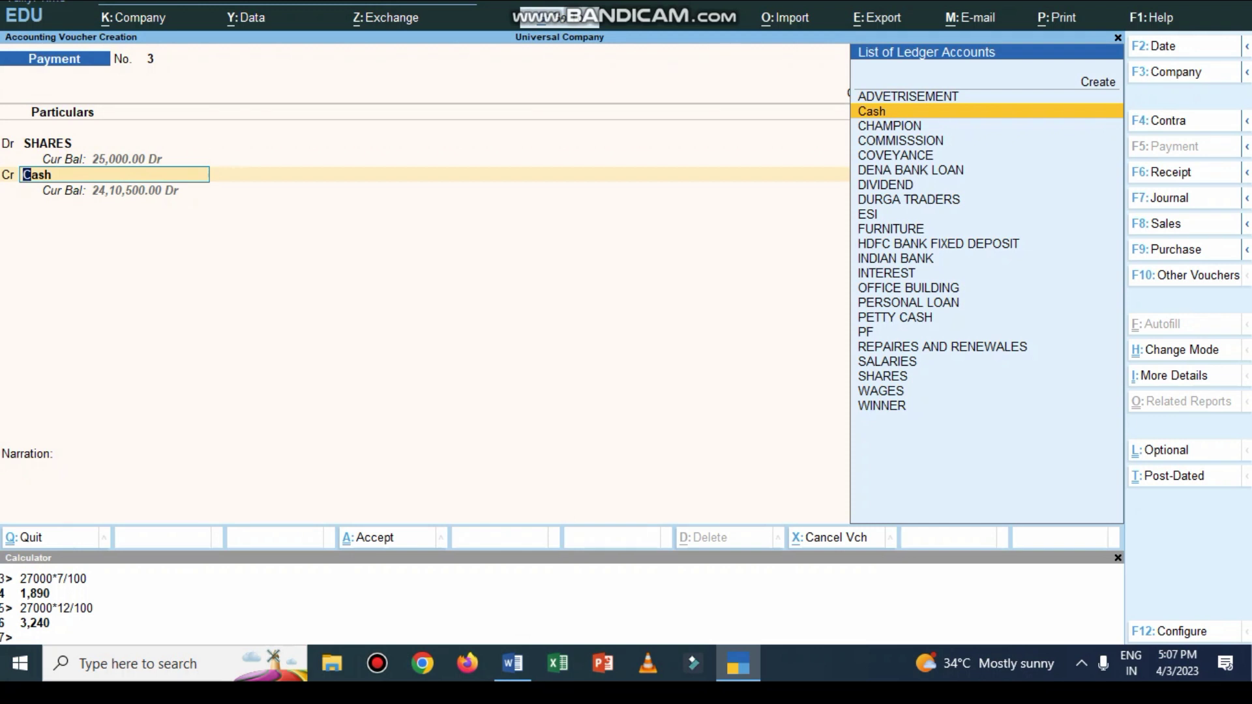
- Credit Cash with 25,000, enter the narration "being shaes purchased" and save the payment voucher
key(Return)
key(Return)
text(being)
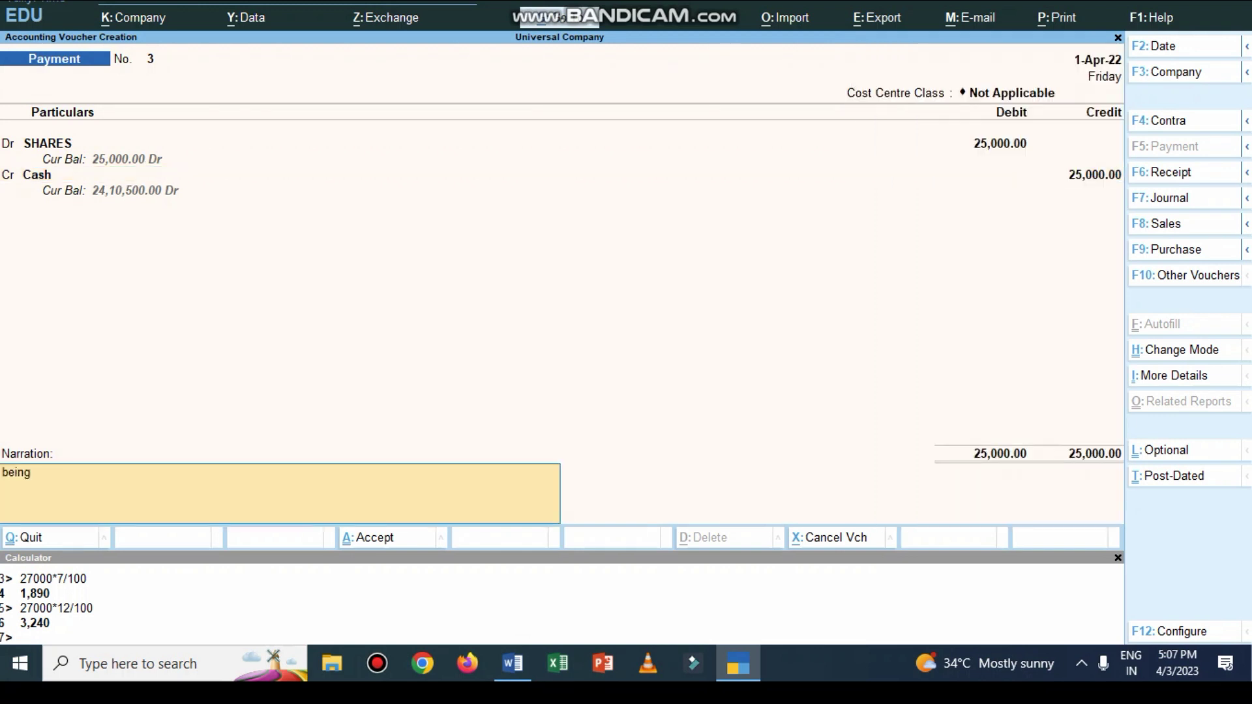
text(  shaes purchased)
key(Return)
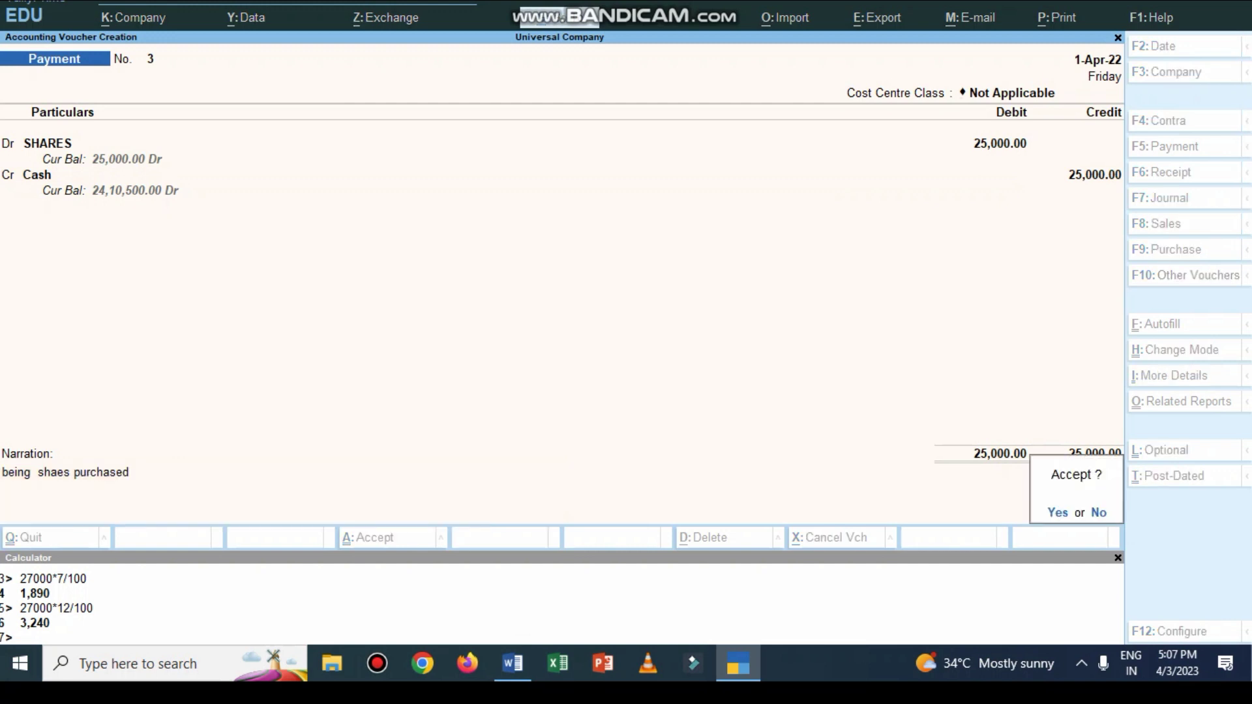
key(y)
- Switch to Word and check transaction 7, selecting the text "Furniture purchased from Durga Traders"
key(alt+Tab)
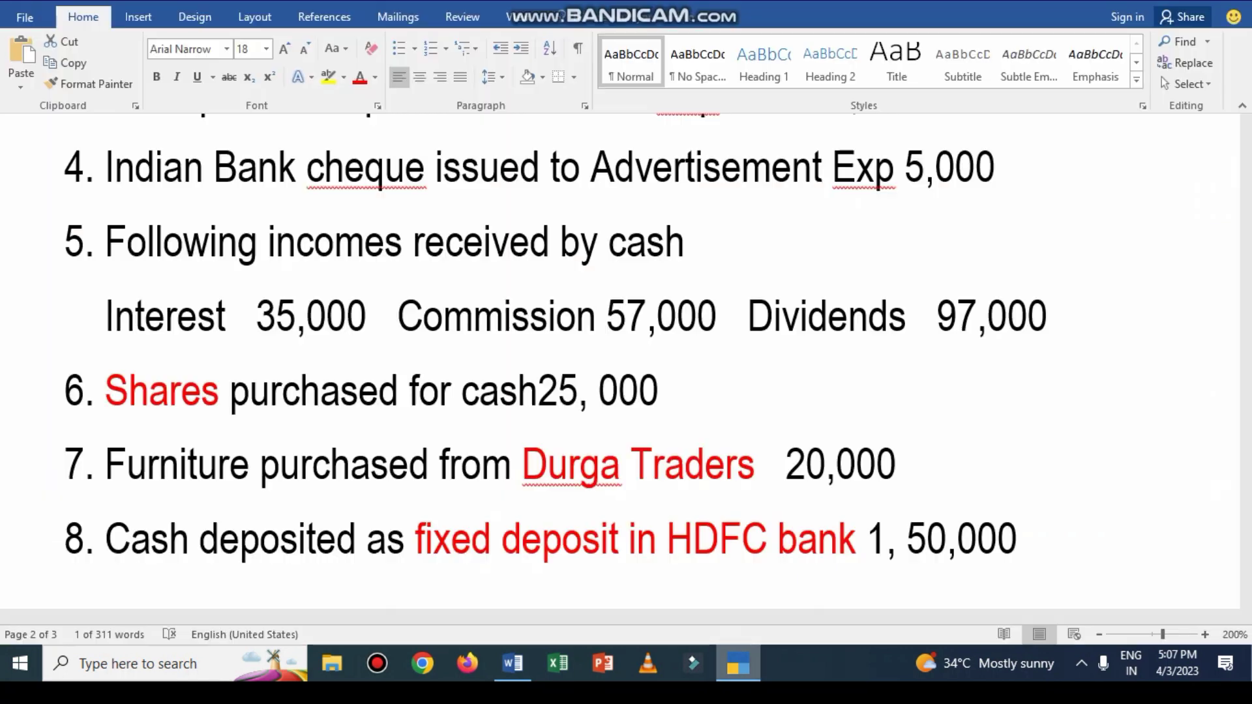
double_click(162, 405)
scroll(626, 339, down, 1)
drag(106, 382, 785, 383)
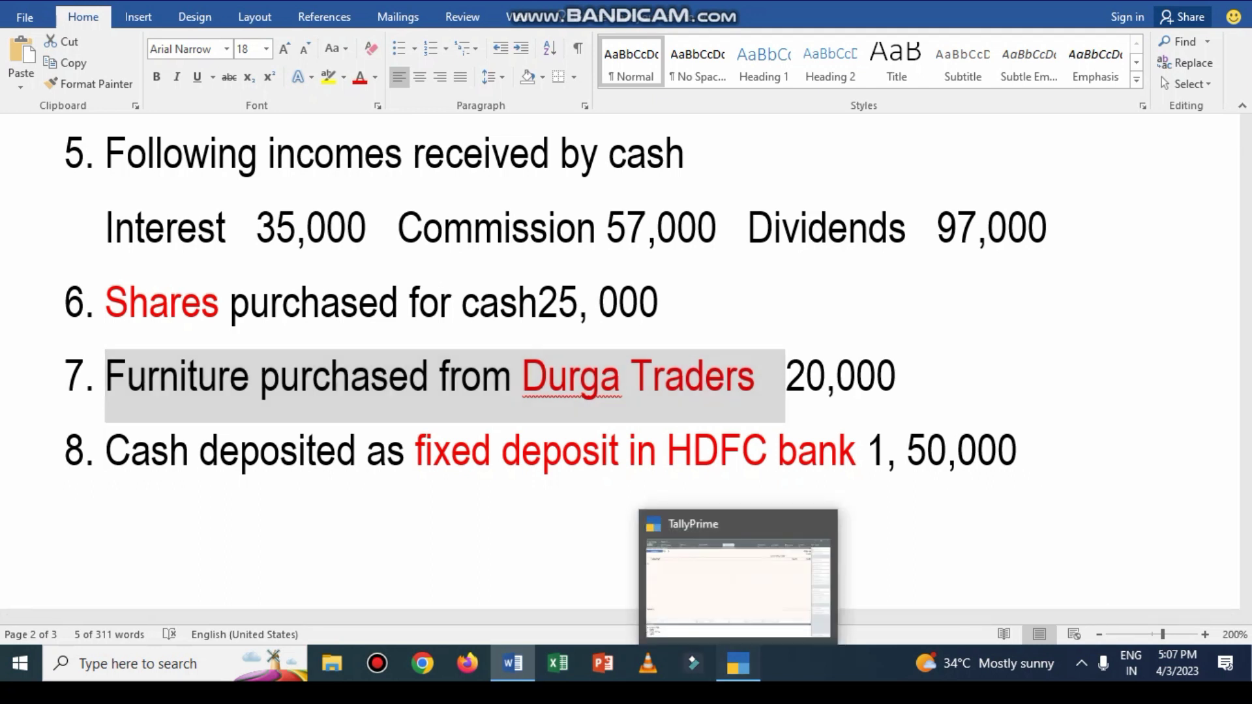
- Switch to Tally and start a journal voucher with no reference and cost centre class Not Applicable, debiting FURNITURE with 20,000
click(737, 663)
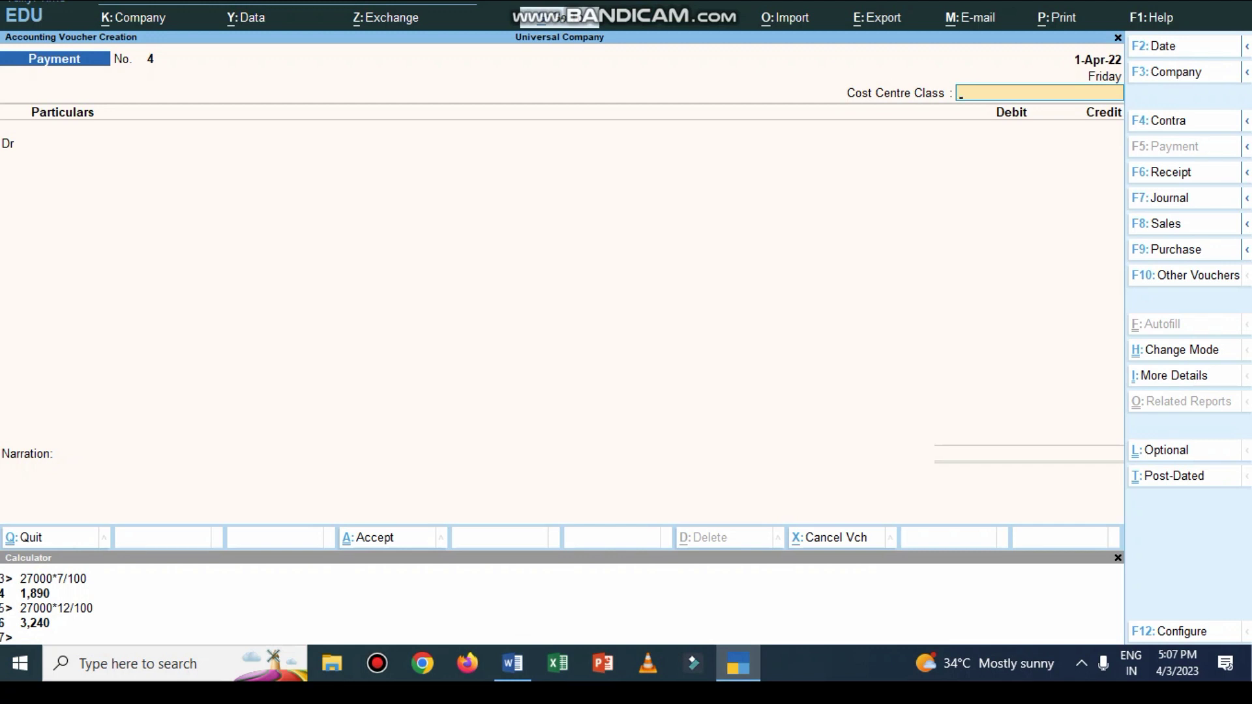
key(F7)
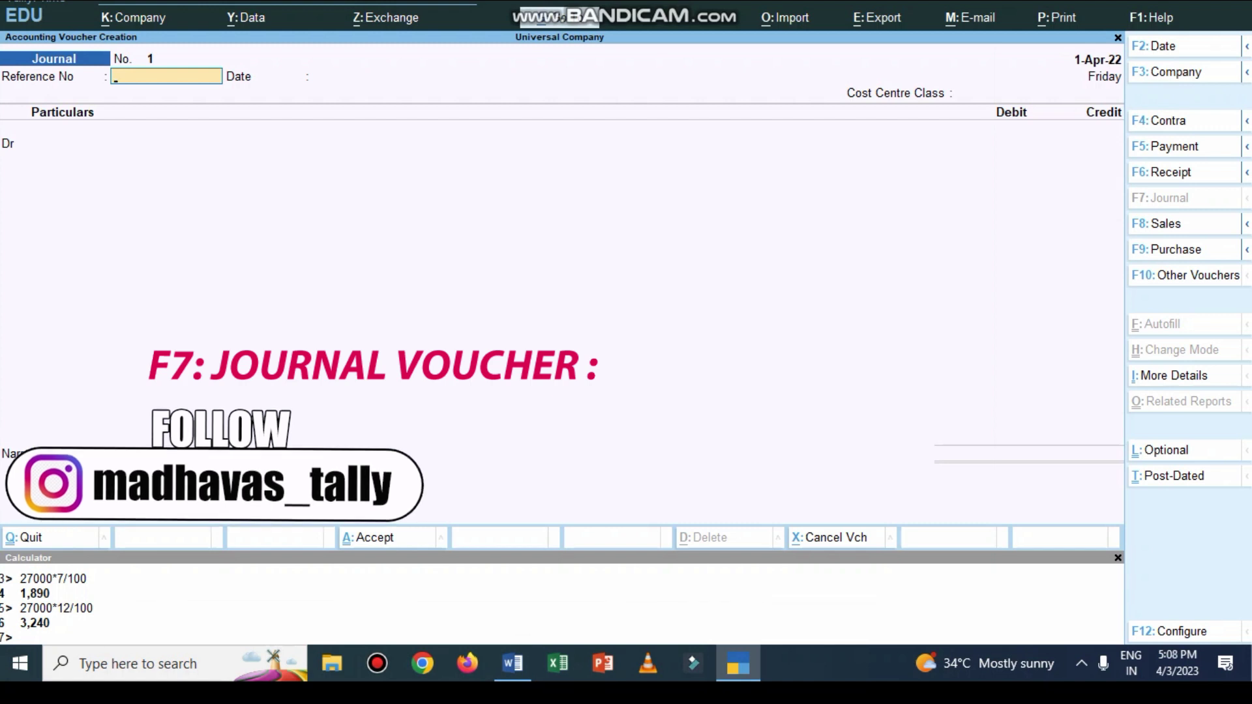
key(Return)
key(Return)
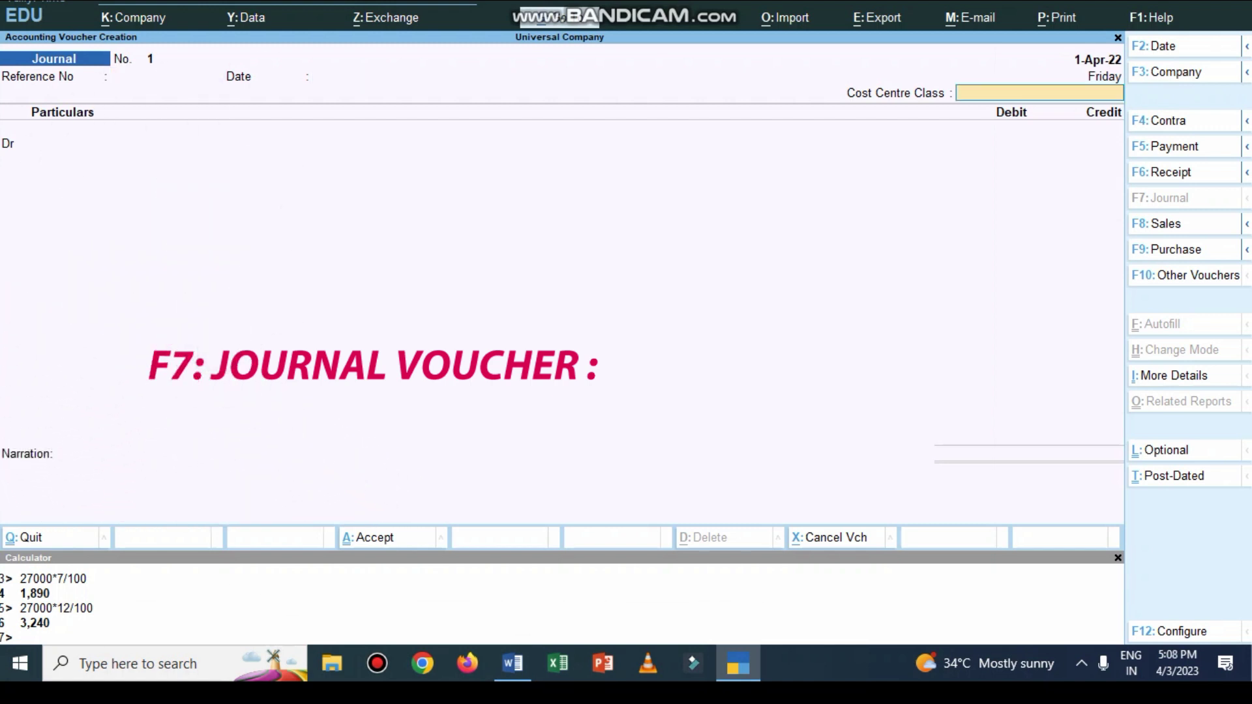
key(Return)
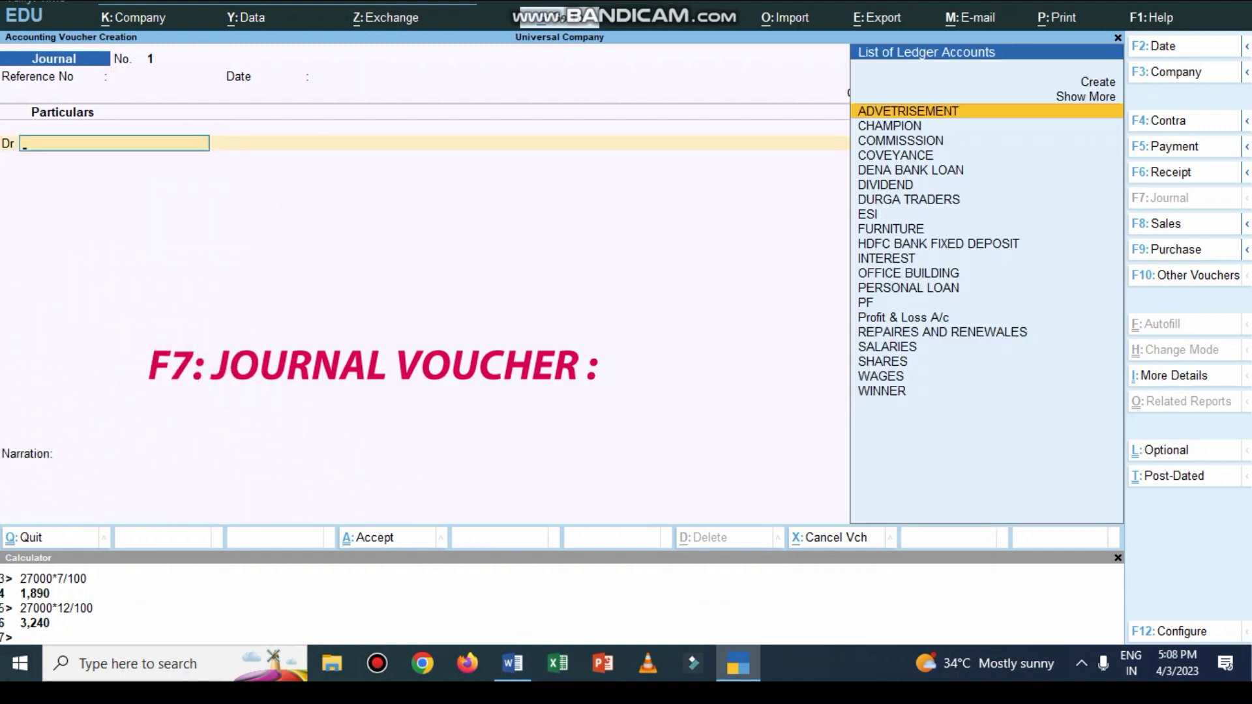
text(Fu)
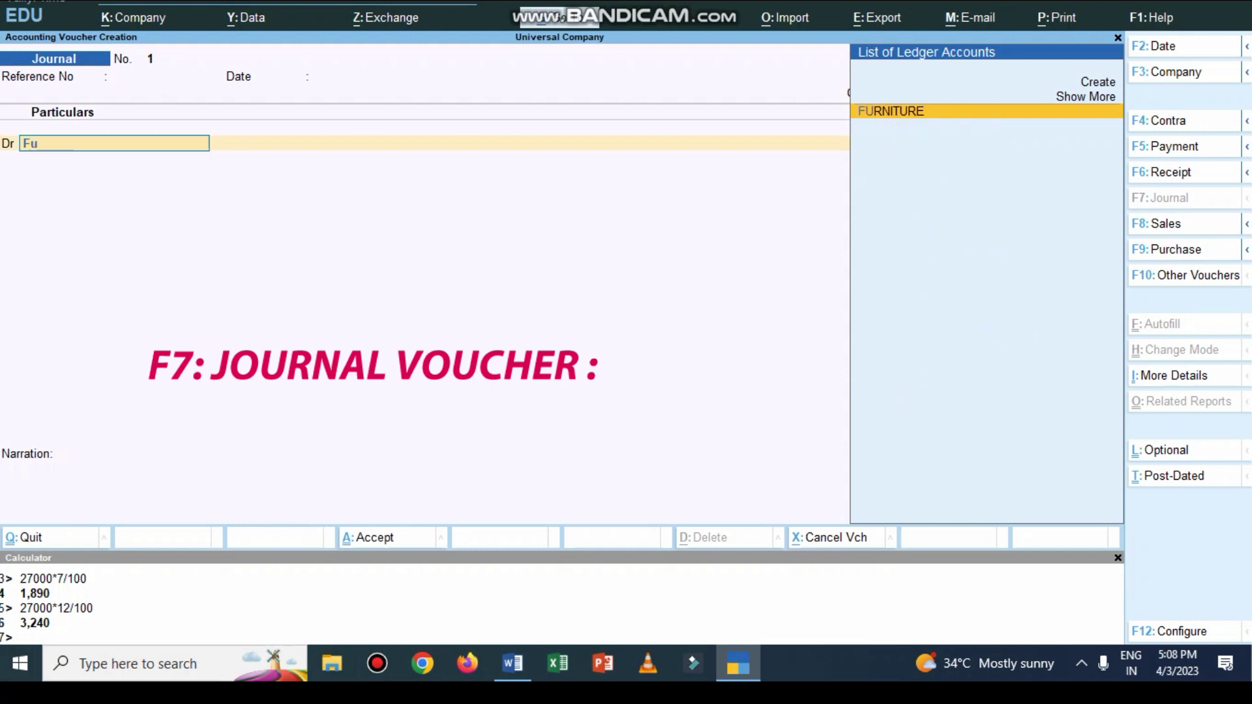
key(Return)
text(20000)
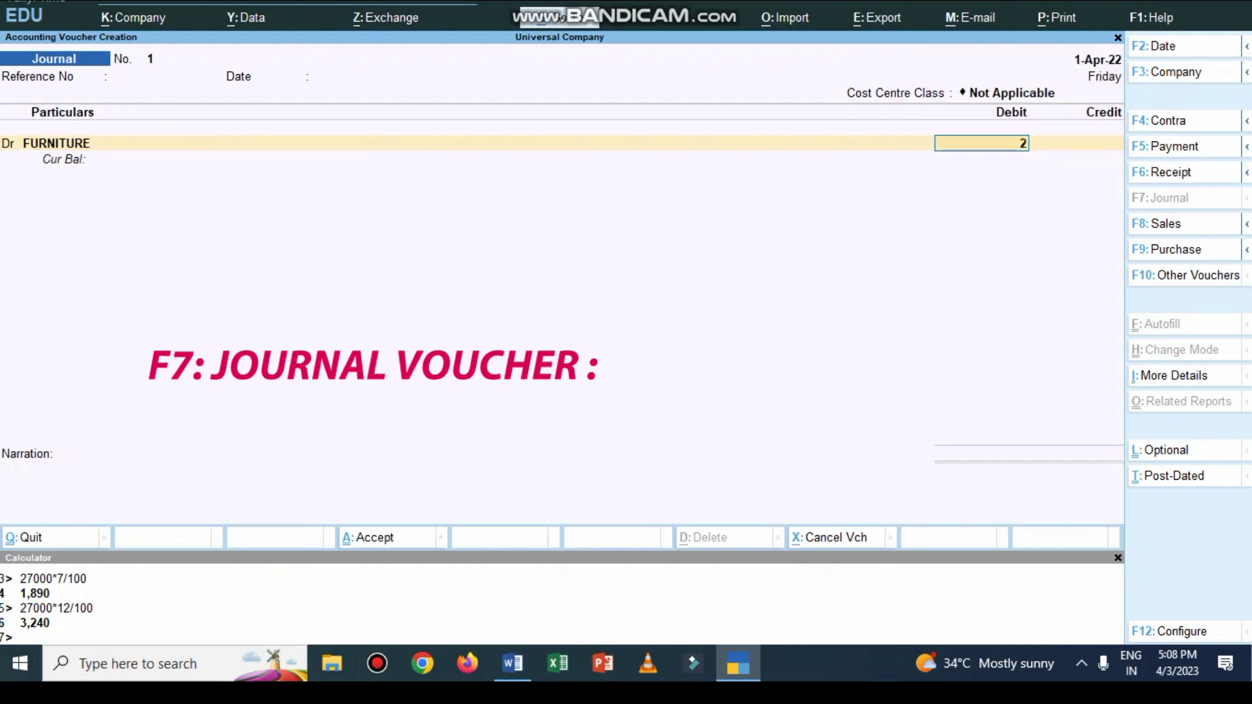
key(Return)
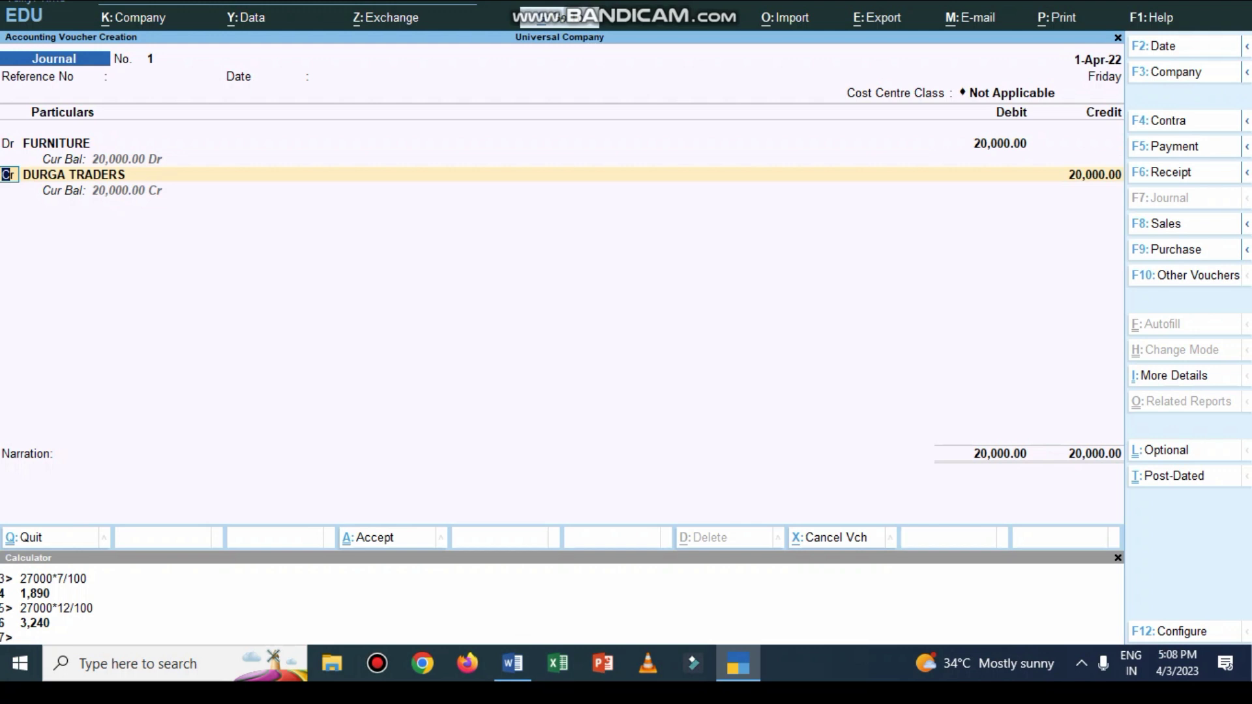
- Credit DURGA TRADERS with 20,000 in the journal voucher and open its bill-wise details
key(Return)
key(BackSpace)
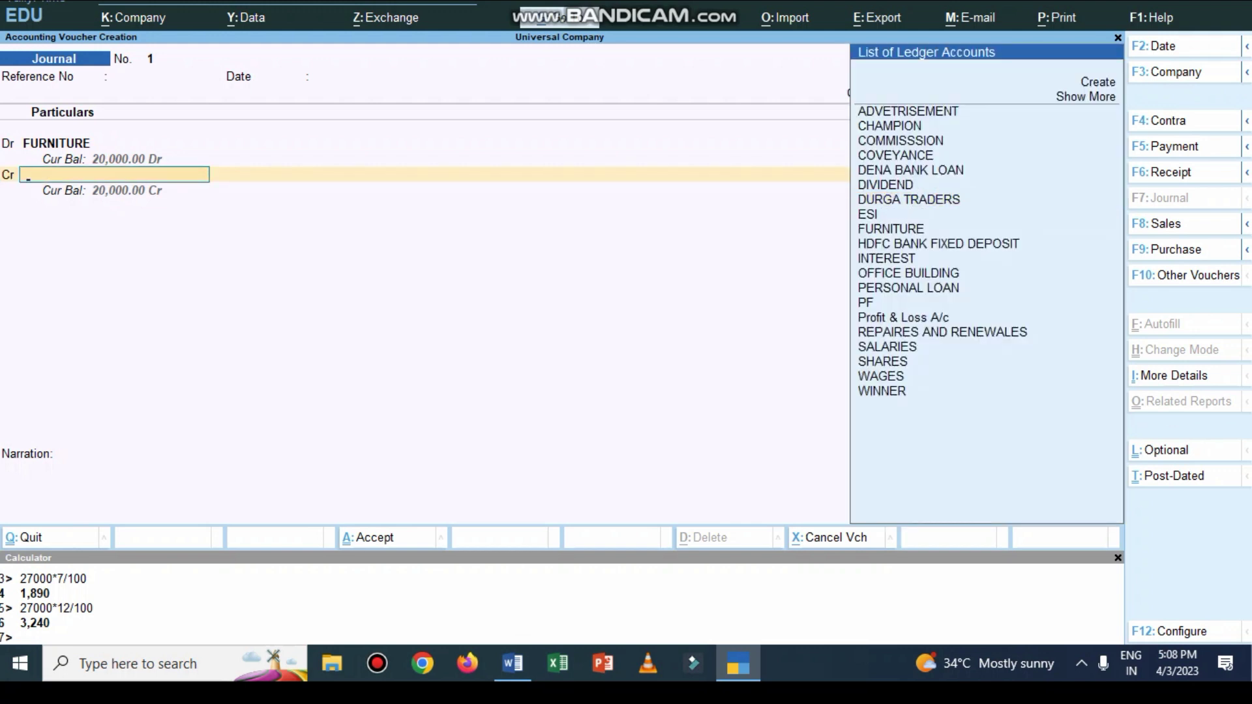
text(Du)
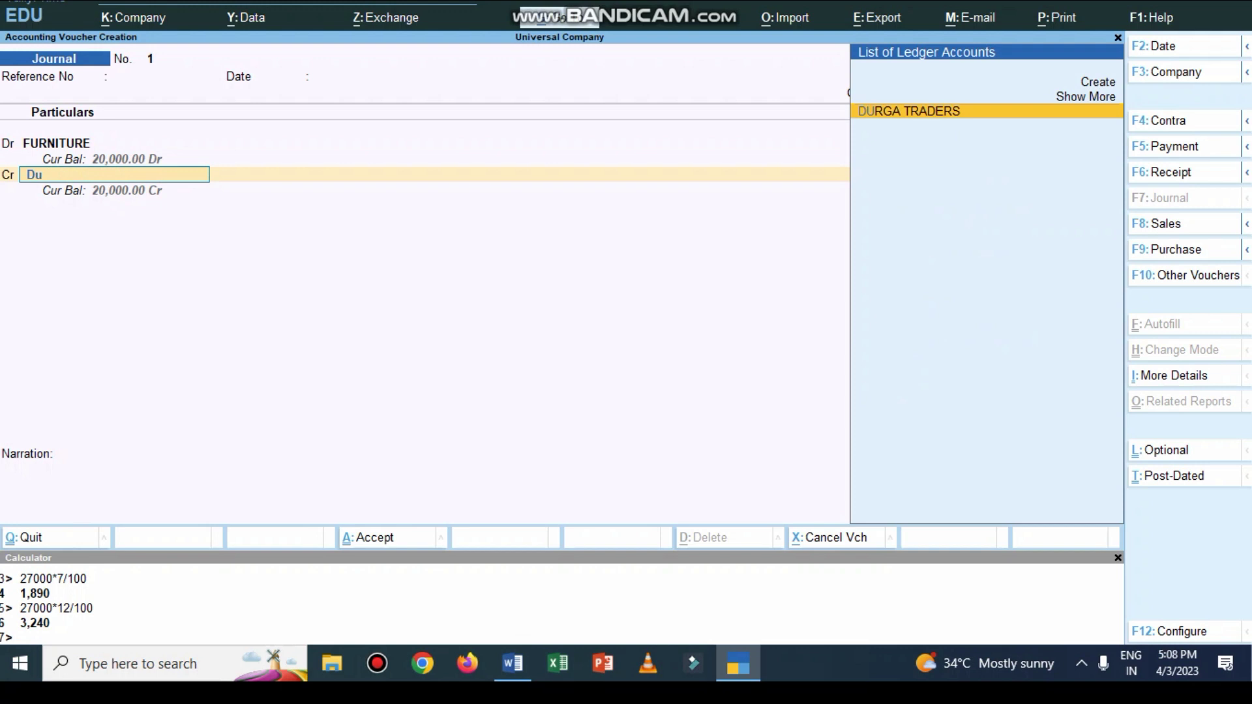
key(Return)
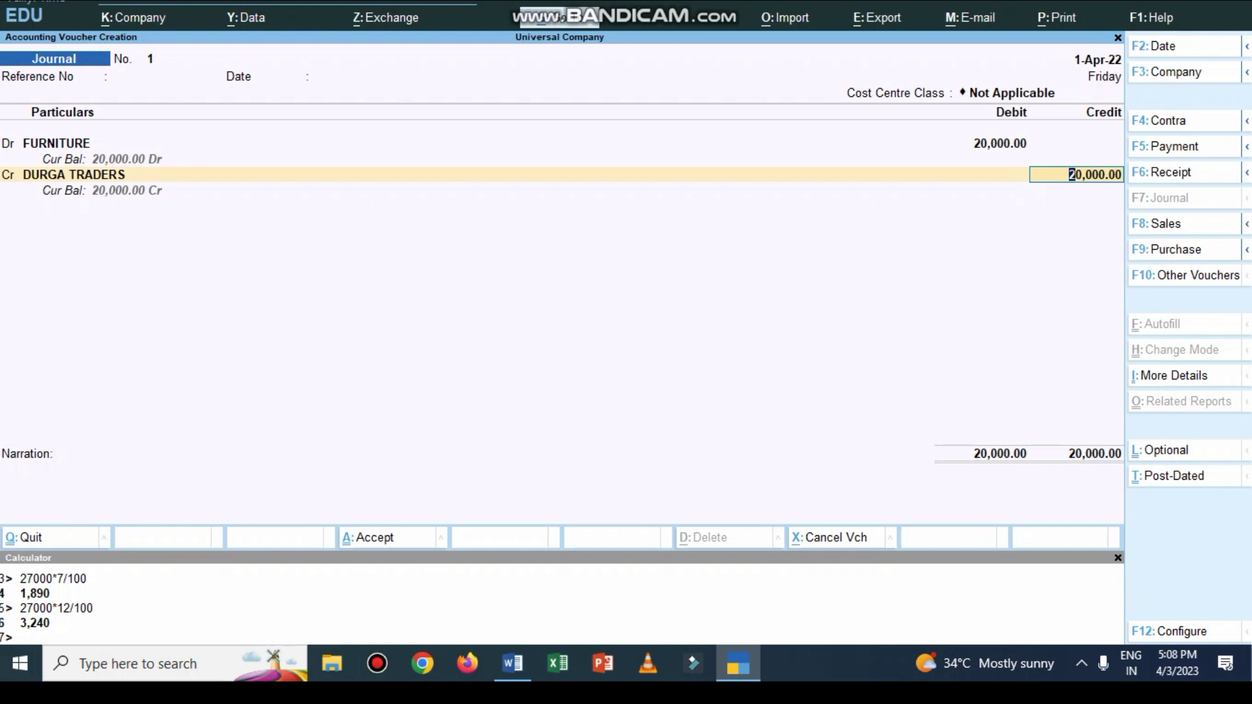
key(Return)
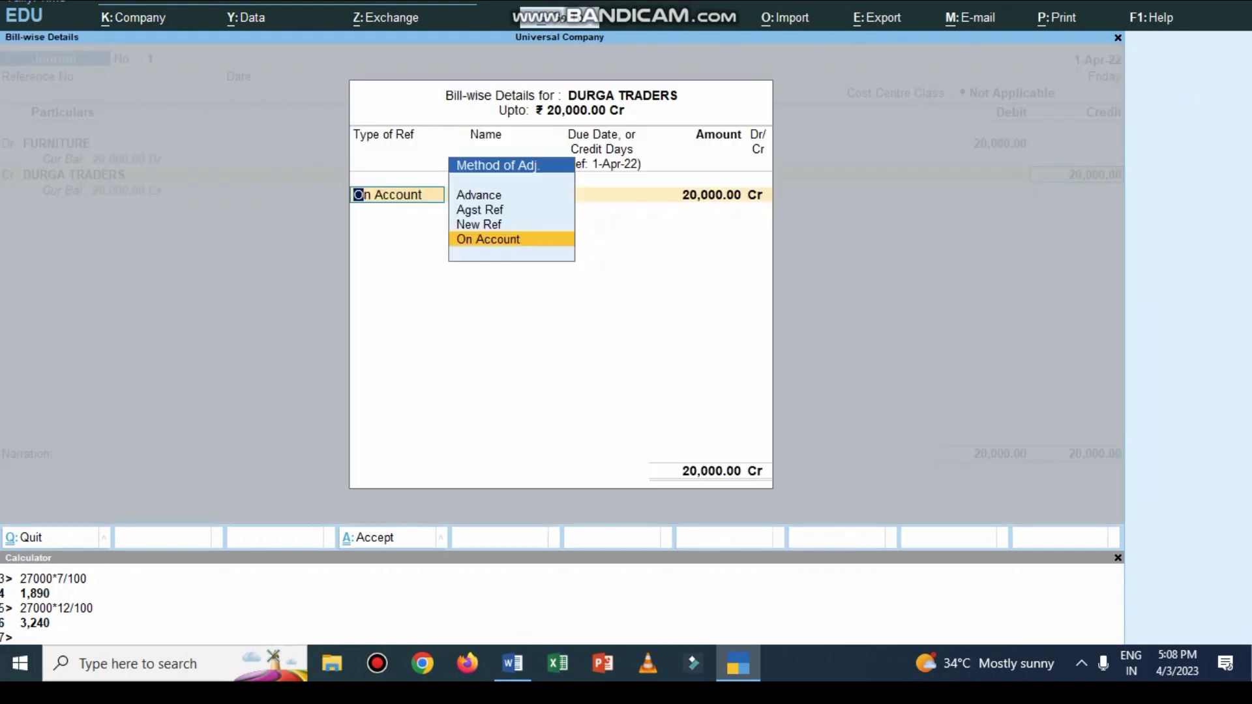
- Review the reference types Advance, Agst Ref, New Ref and On Account in DURGA TRADERS' bill-wise details
key(Up)
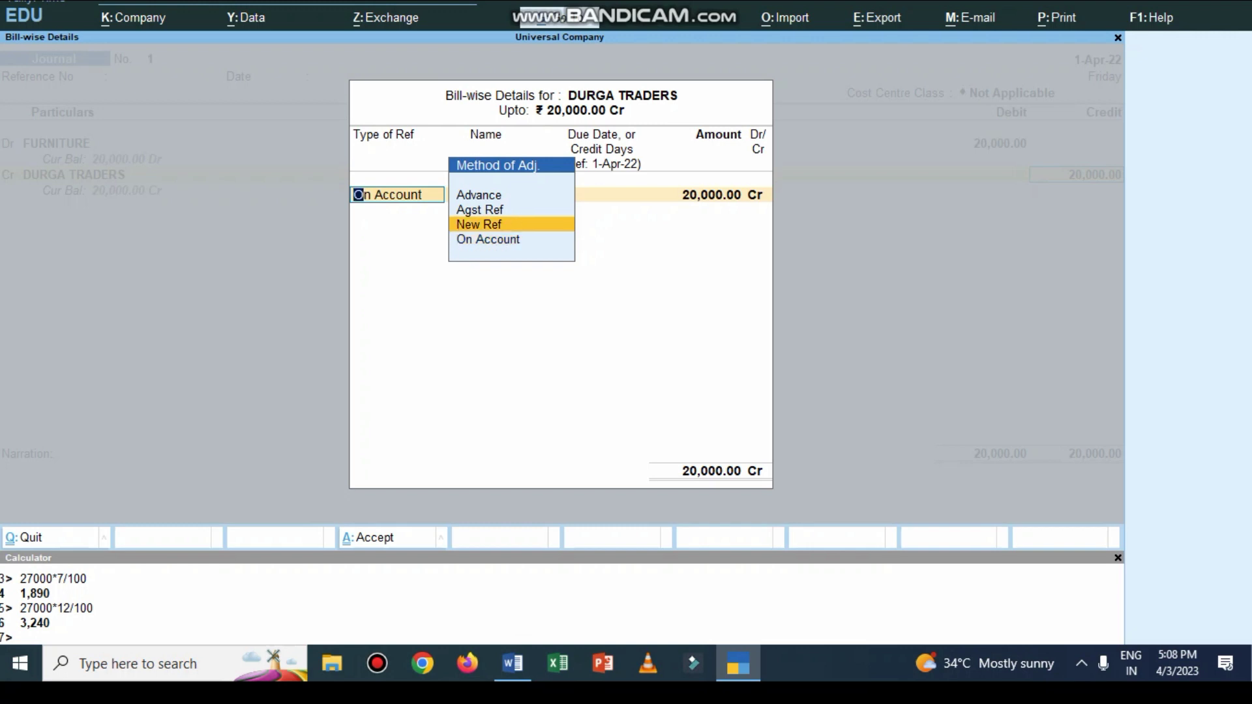
key(Up)
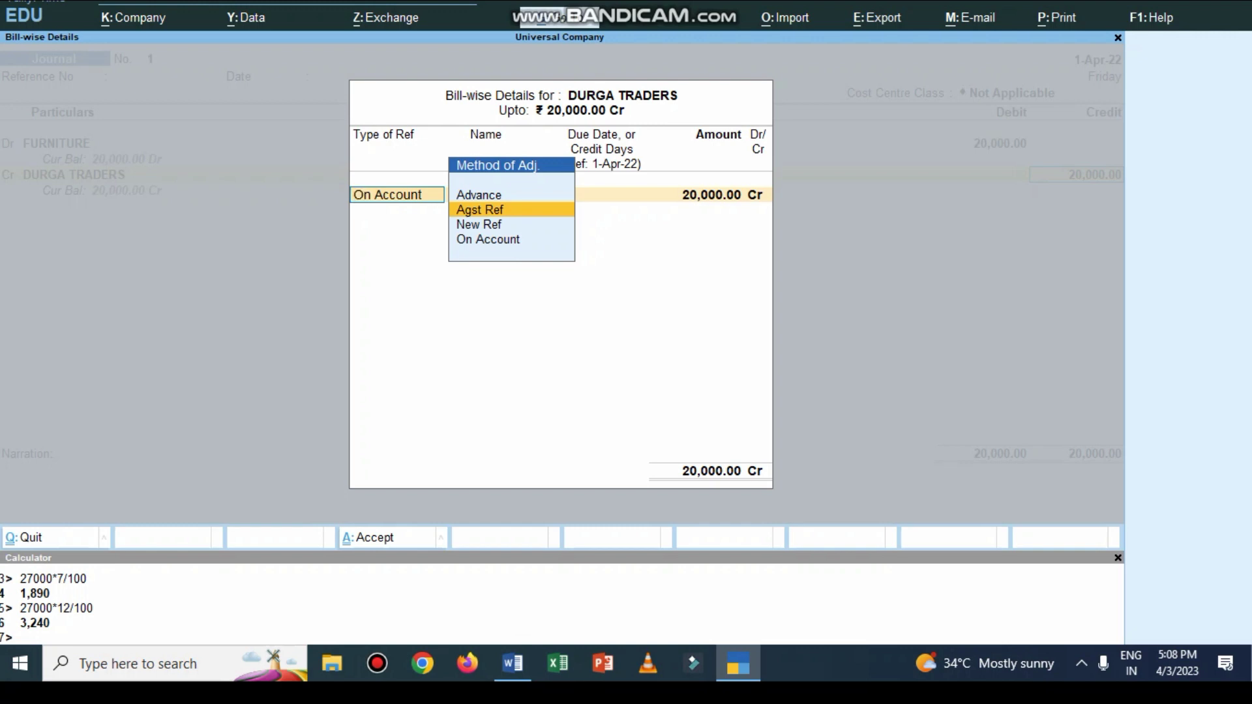
key(Up)
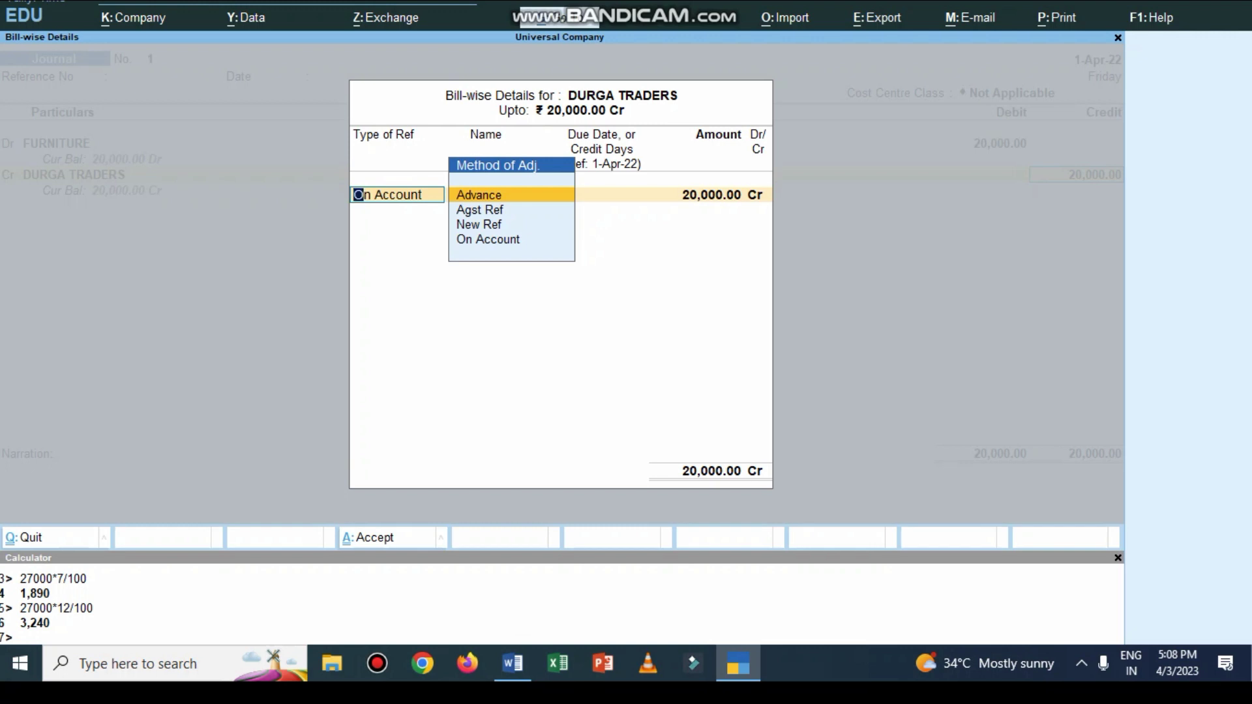
key(Down)
key(Down)
key(Down)
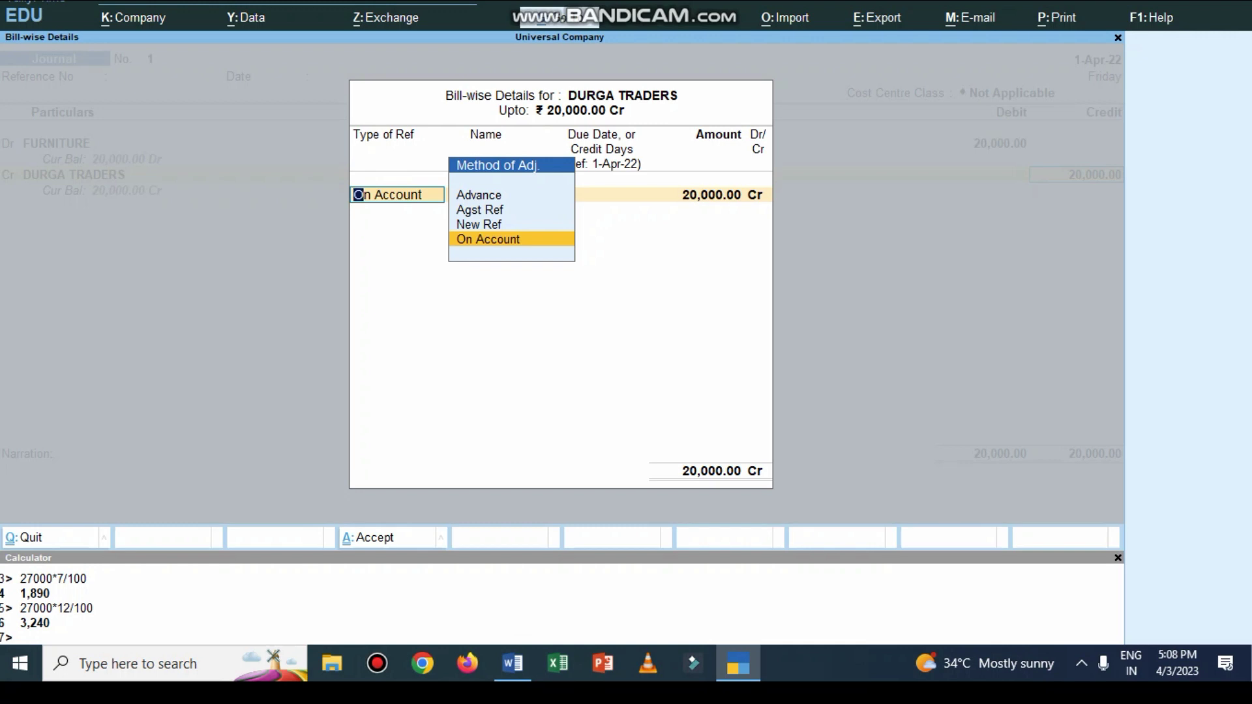
key(Up)
key(Up)
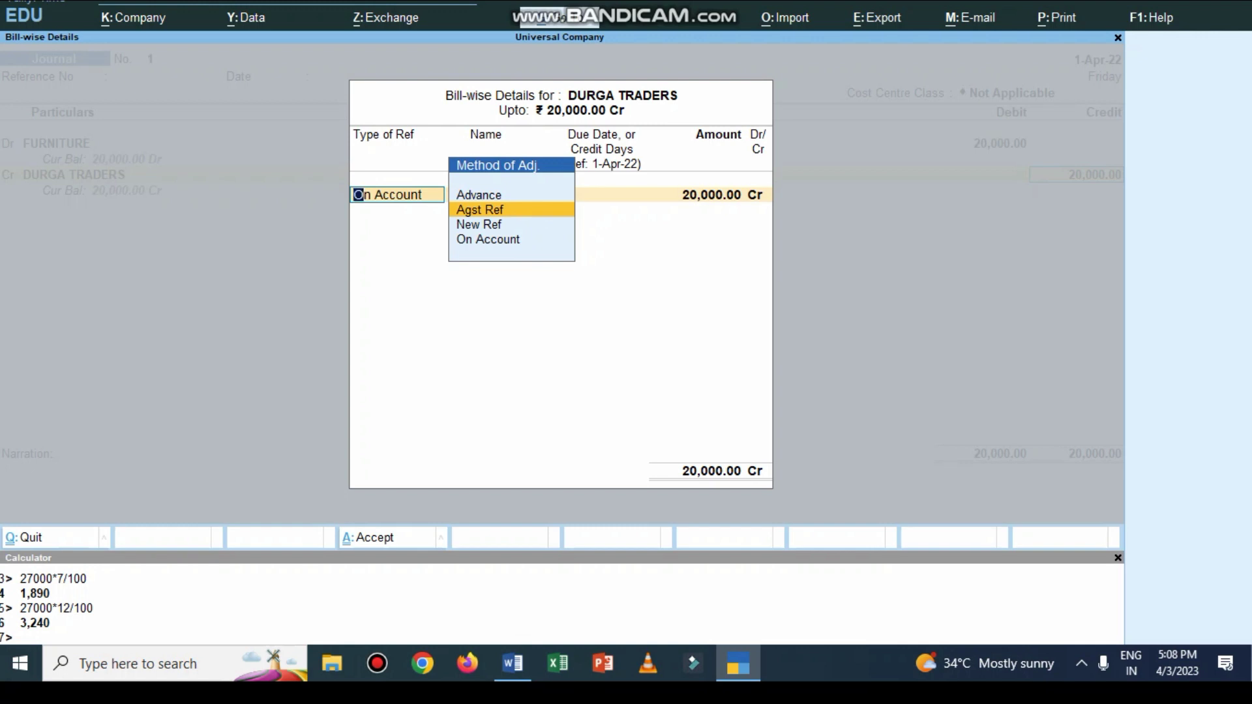
key(Up)
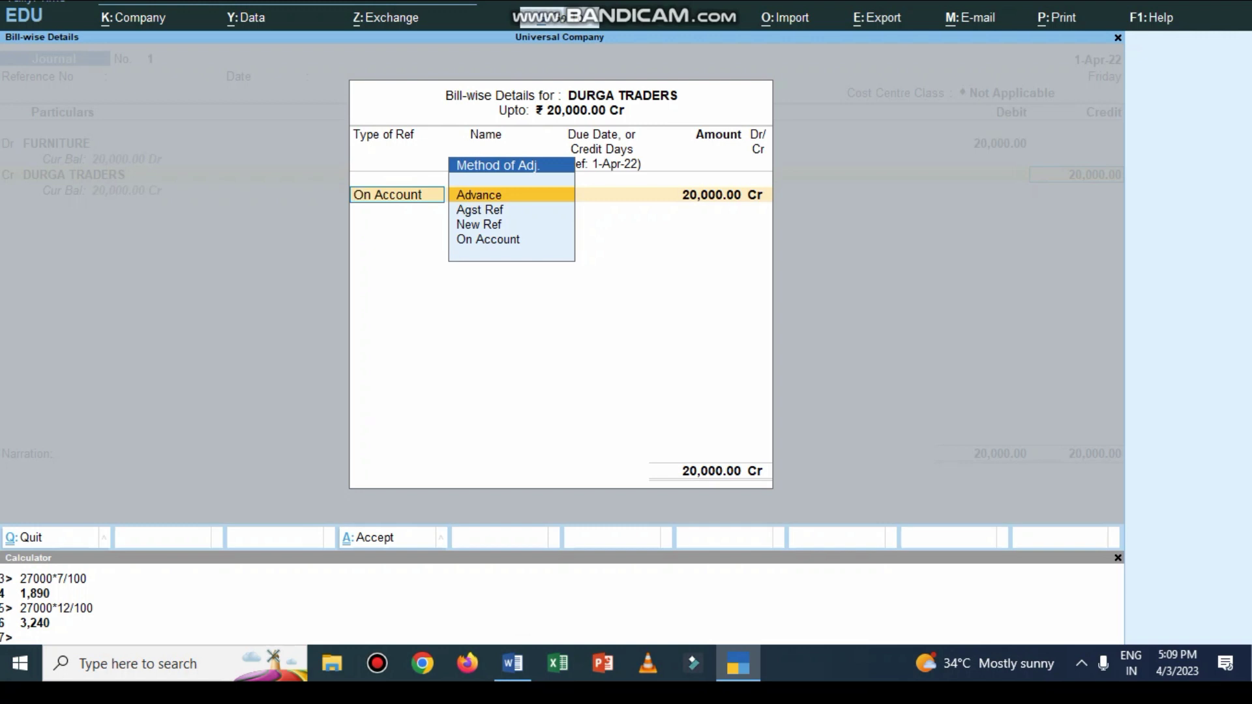
- Assign the 20,000 credit to New Ref 1 in DURGA TRADERS' bill-wise details and return to the journal voucher
key(Down)
key(Down)
key(Return)
key(Return)
key(Return)
key(Return)
key(Return)
- Enter the narration "being asset purchsased from arty" and save the journal voucher
text(being asset purchsased from arty)
key(Return)
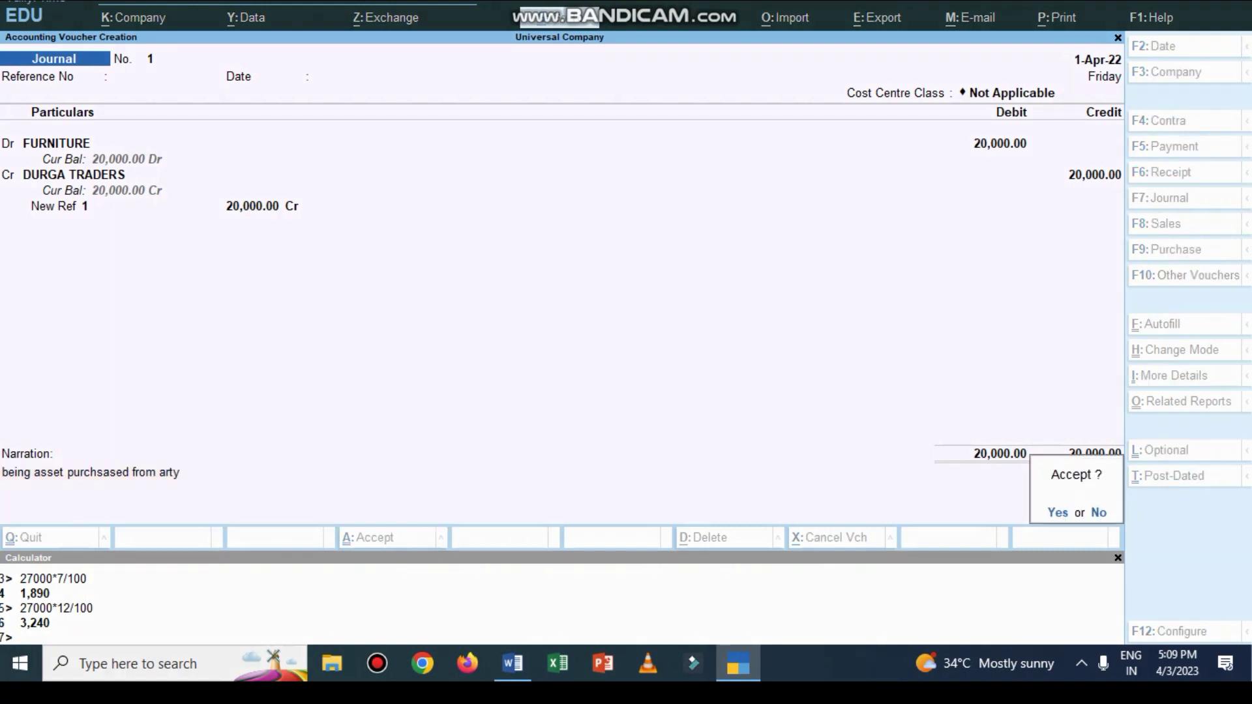
key(y)
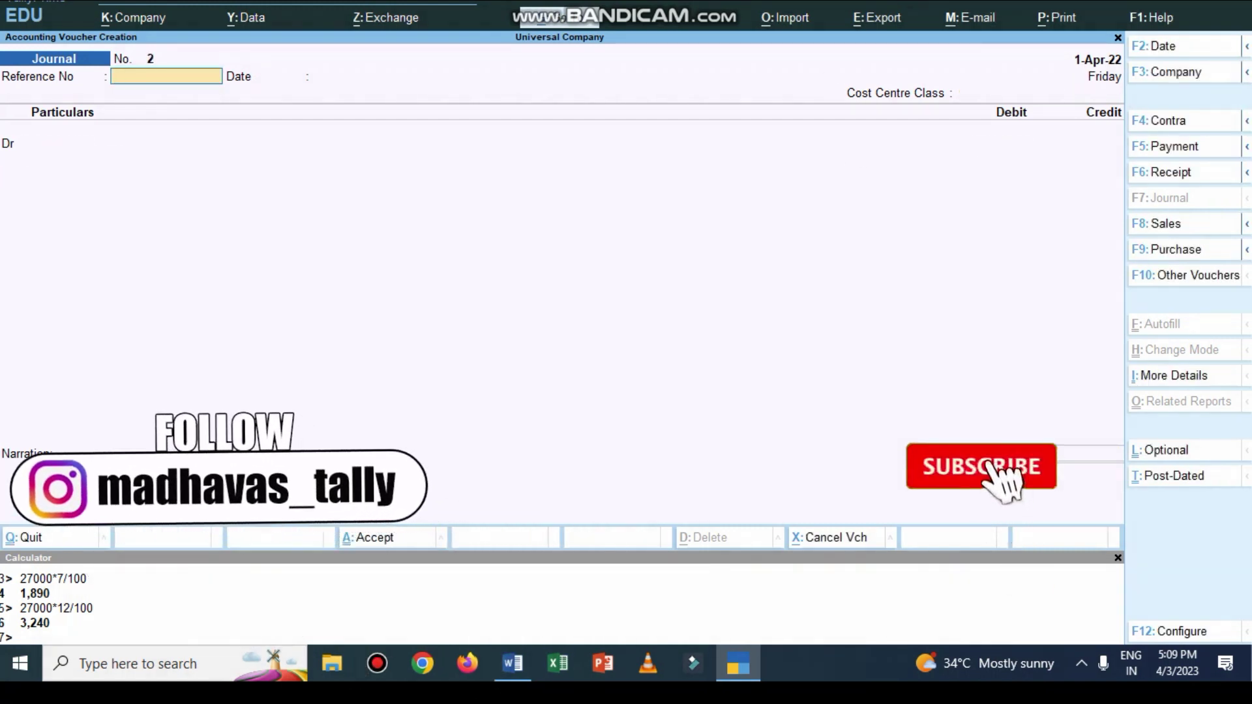
- Switch to Word and check transaction 8, selecting the text "fixed deposit"
key(alt+Tab)
scroll(619, 346, down, 2)
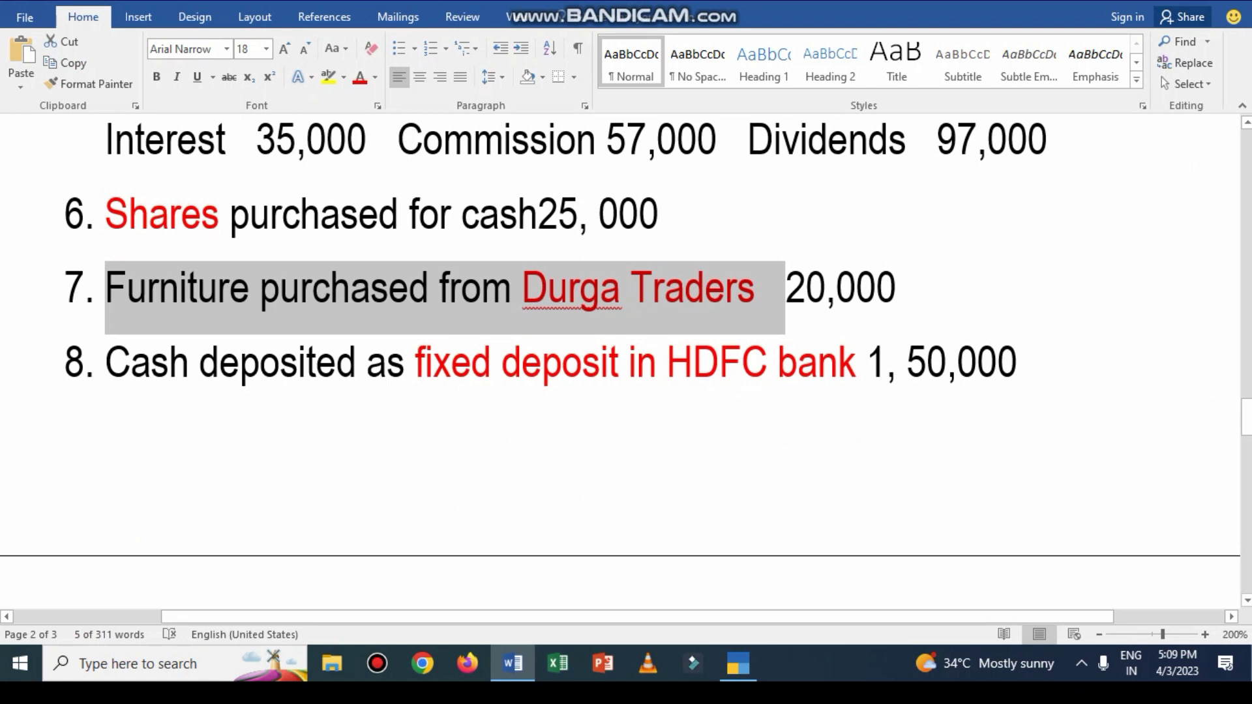
drag(416, 362, 629, 362)
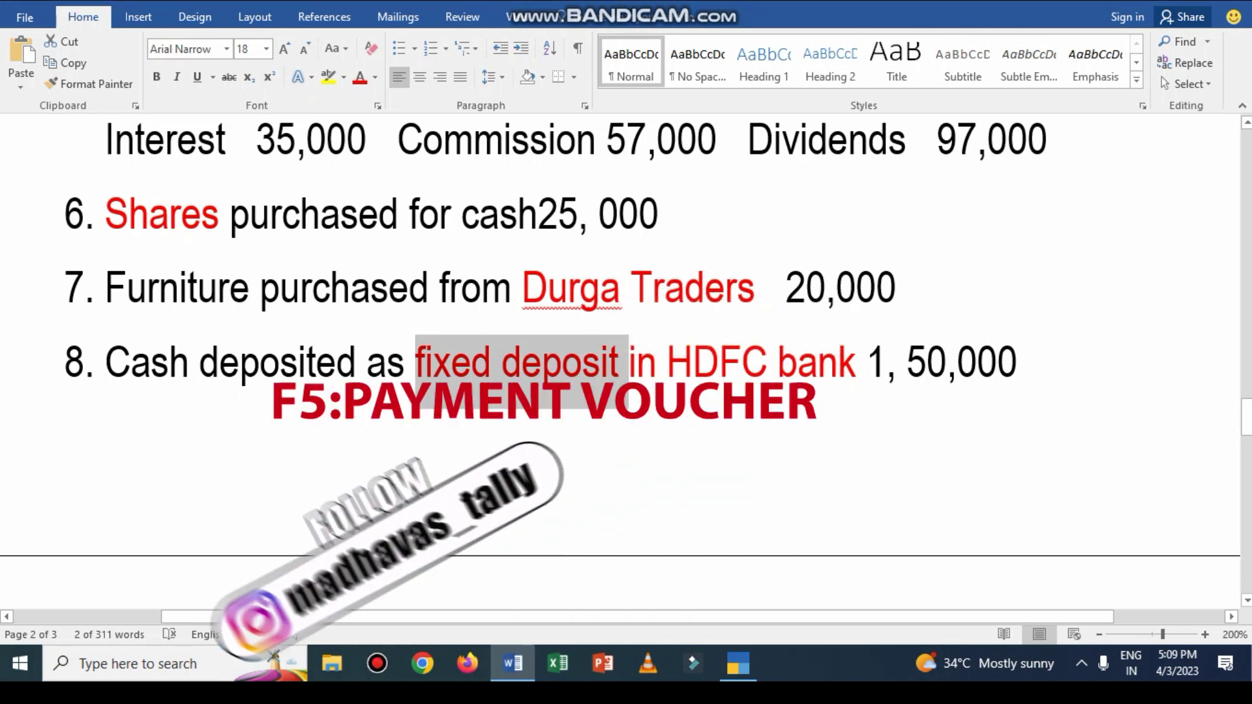
- Switch to Tally and start a payment voucher with cost centre class Not Applicable, debiting HDFC BANK FIXED DEPOSIT with the 1,50,000 listed in Word
key(alt+Tab)
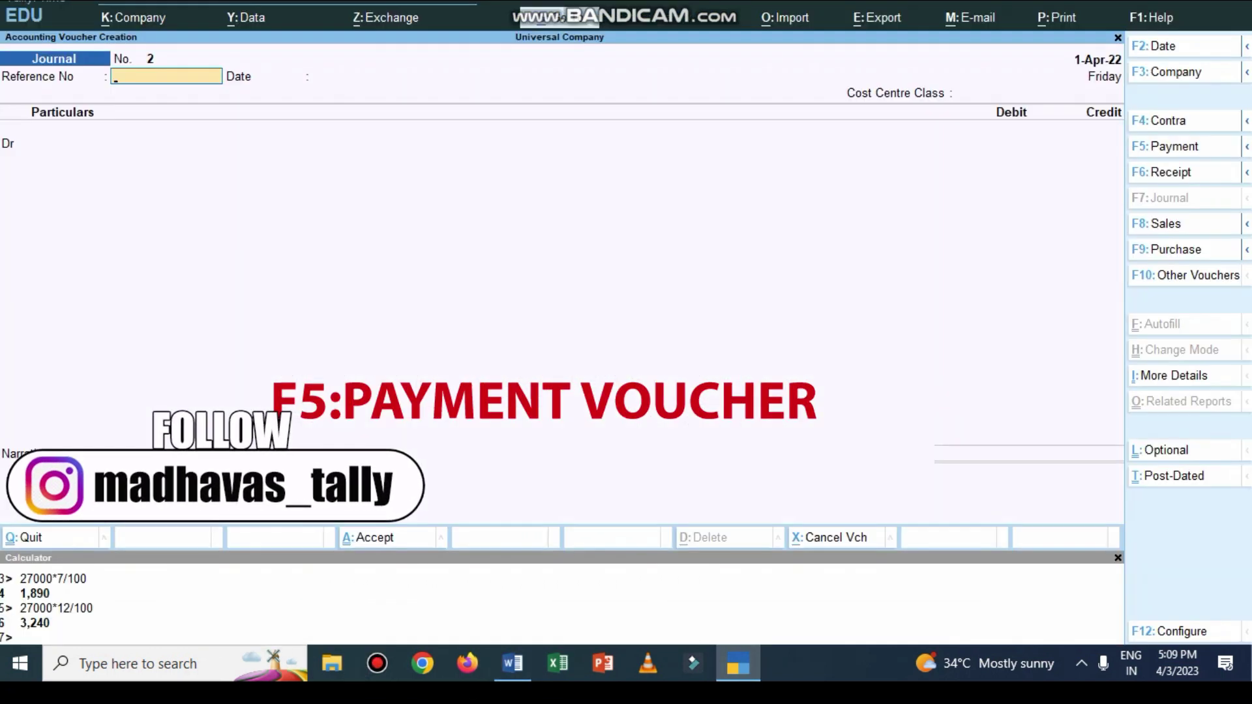
key(F5)
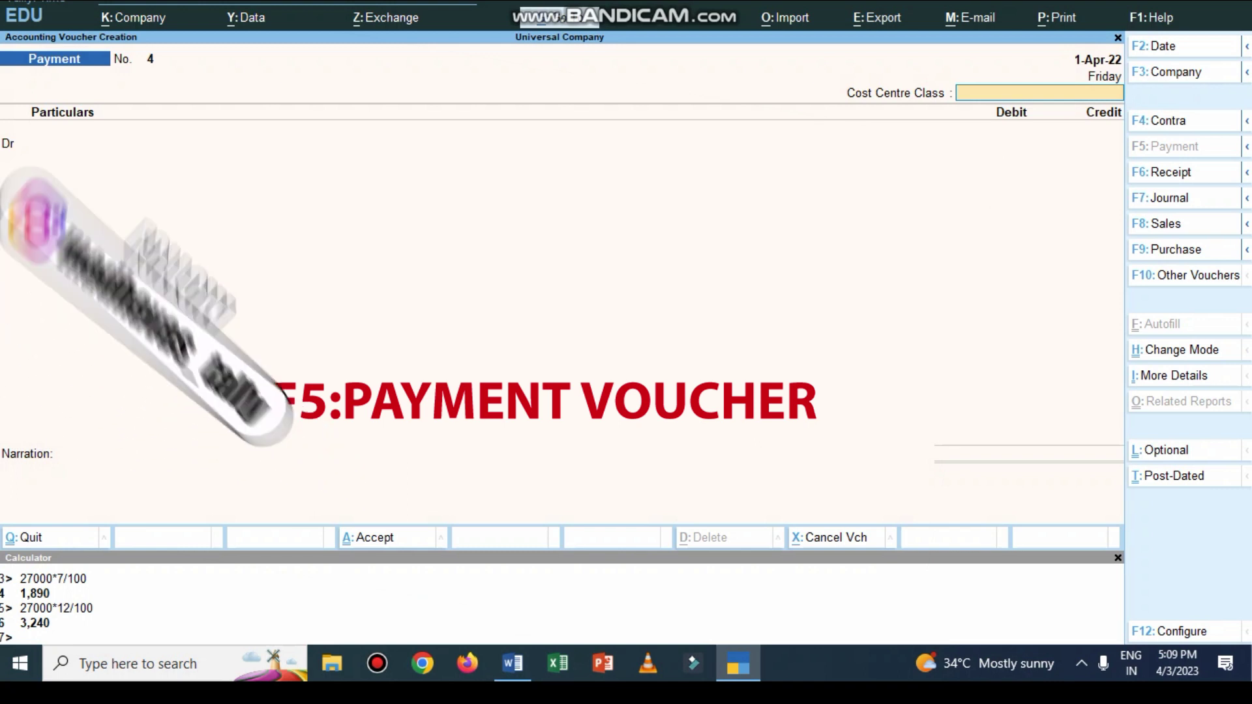
key(Return)
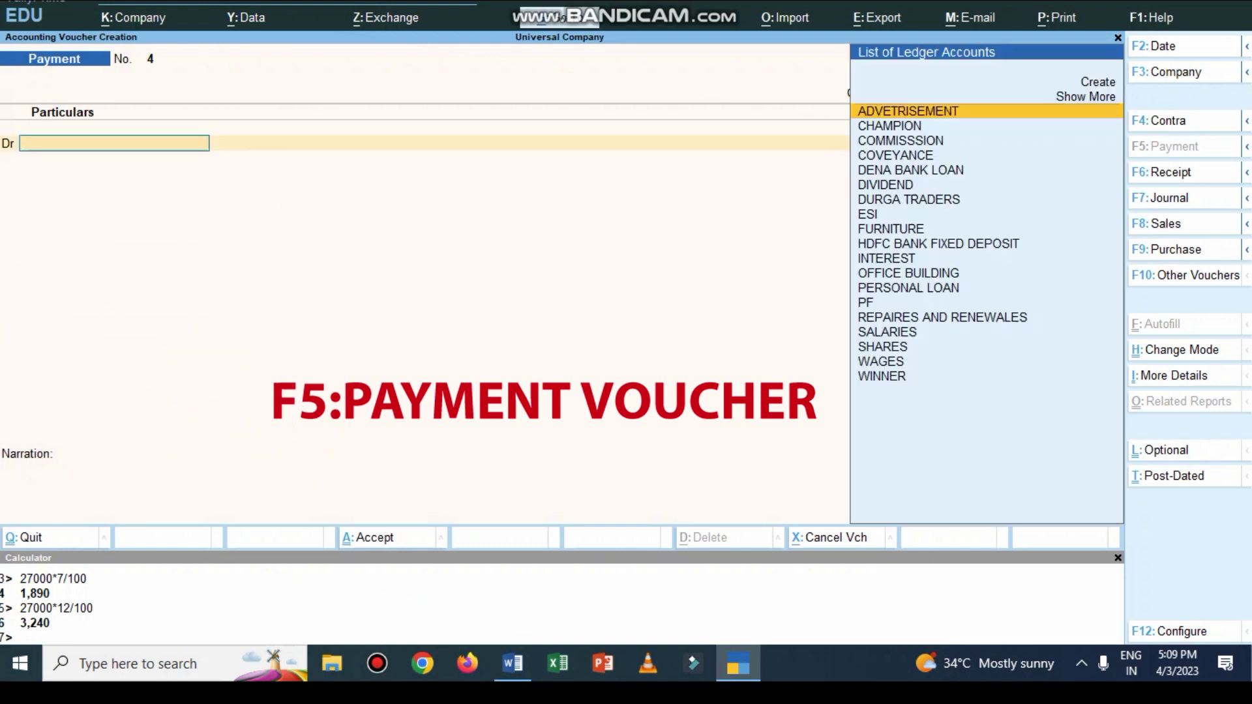
text(H)
key(Return)
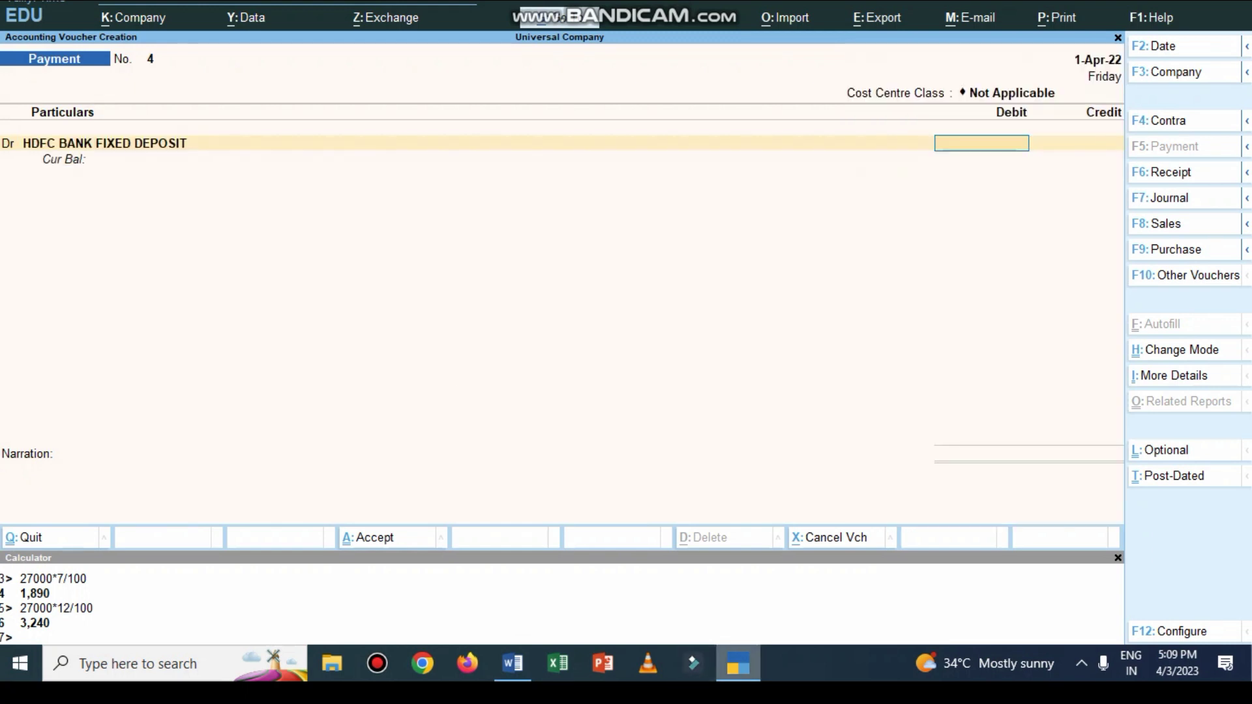
key(alt+Tab)
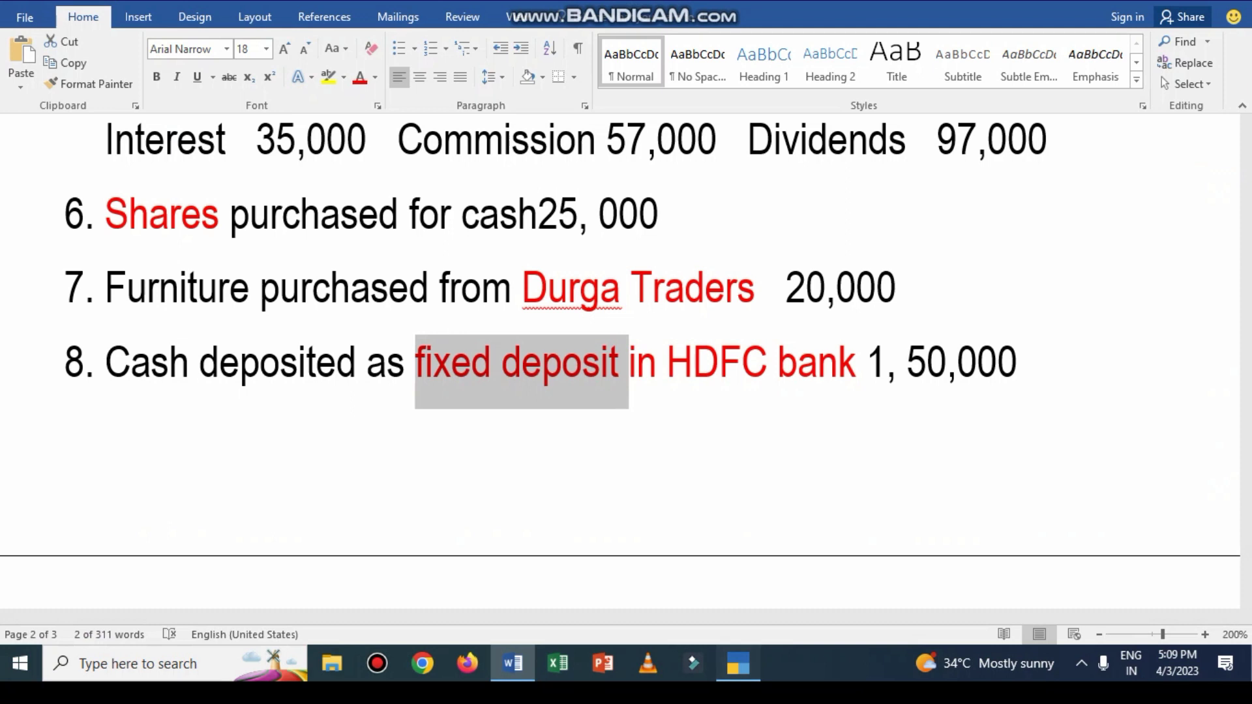
click(737, 663)
text(150000)
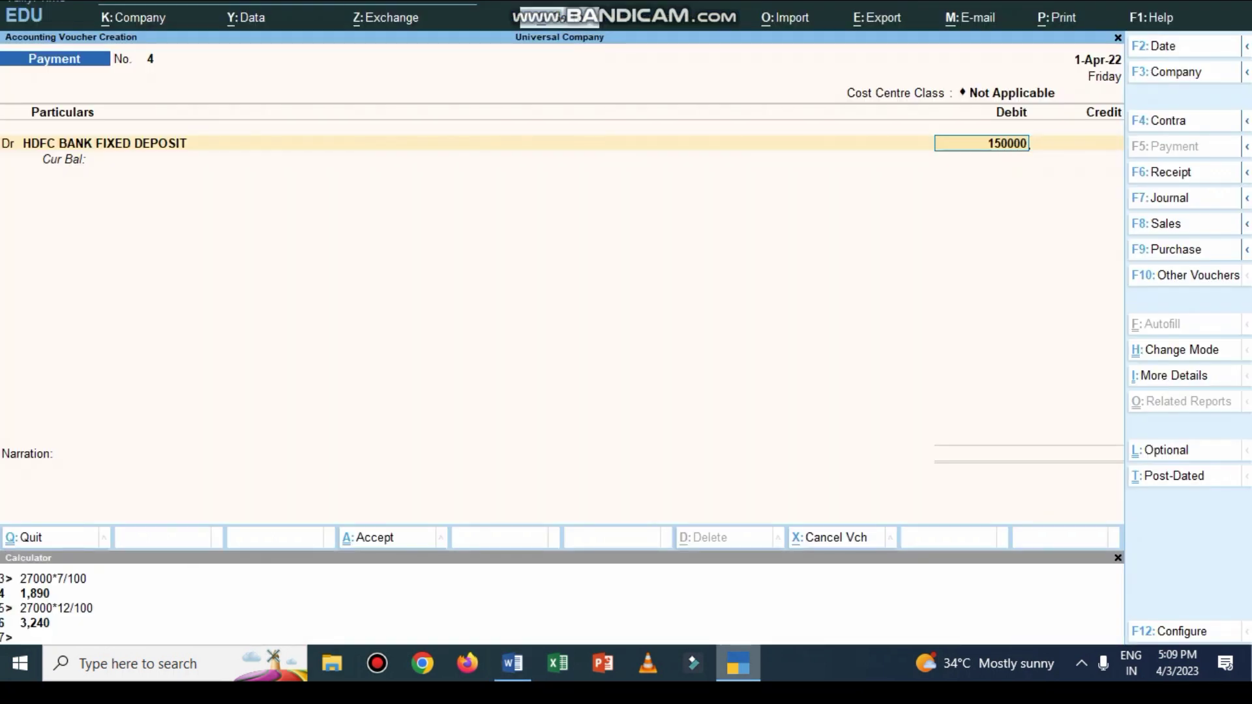
key(Return)
key(Return)
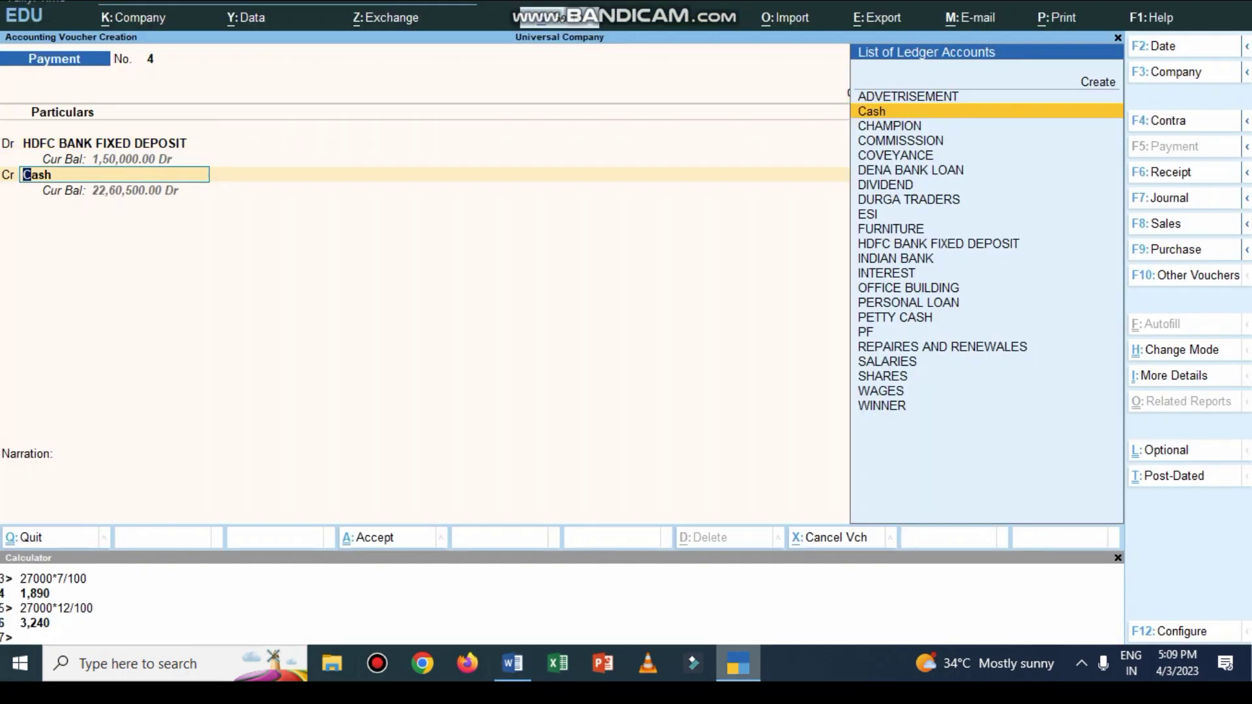
- Credit Cash with 1,50,000, enter the narration "being cash fixeddeposited" and save the payment voucher
key(Return)
key(Return)
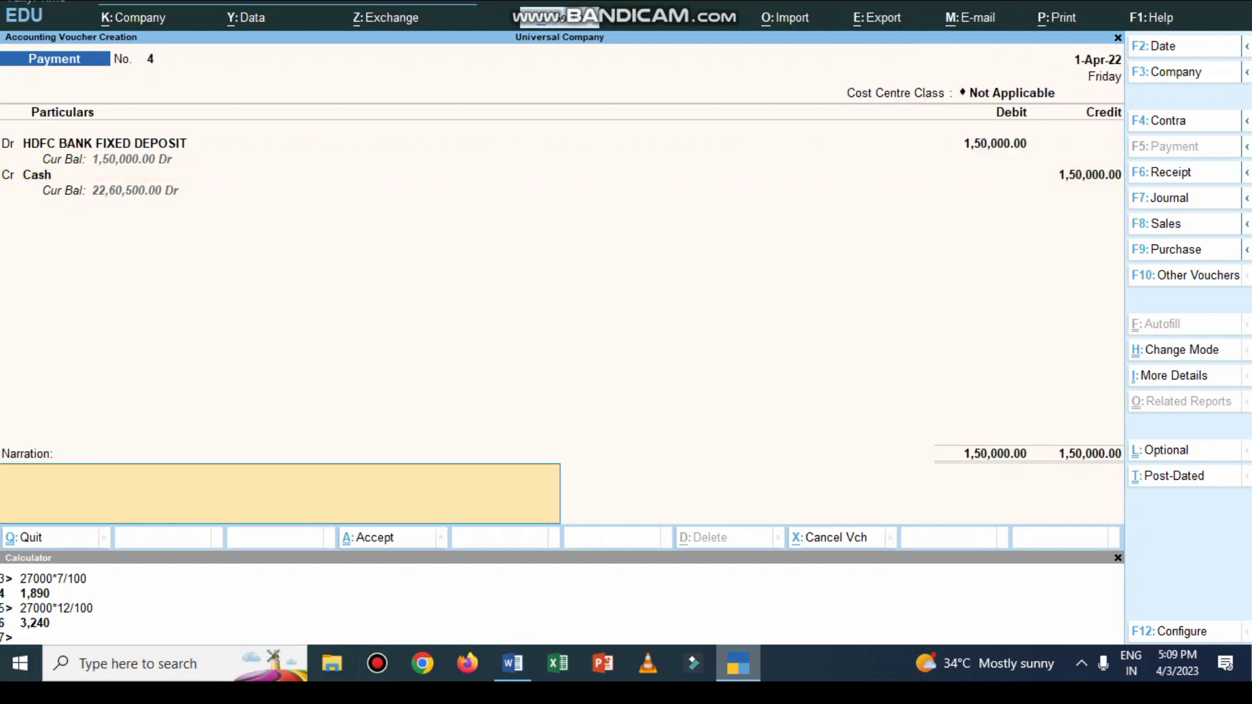
text(being cash fixeddeposited)
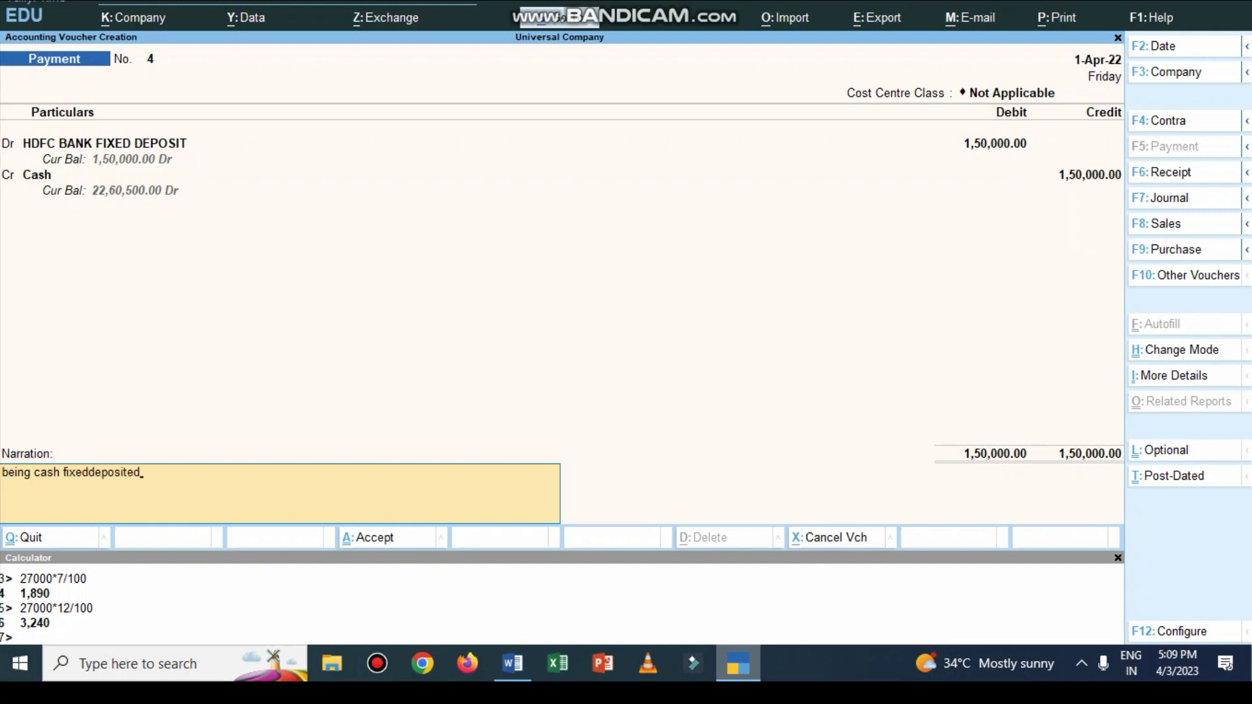
key(Return)
key(Return)
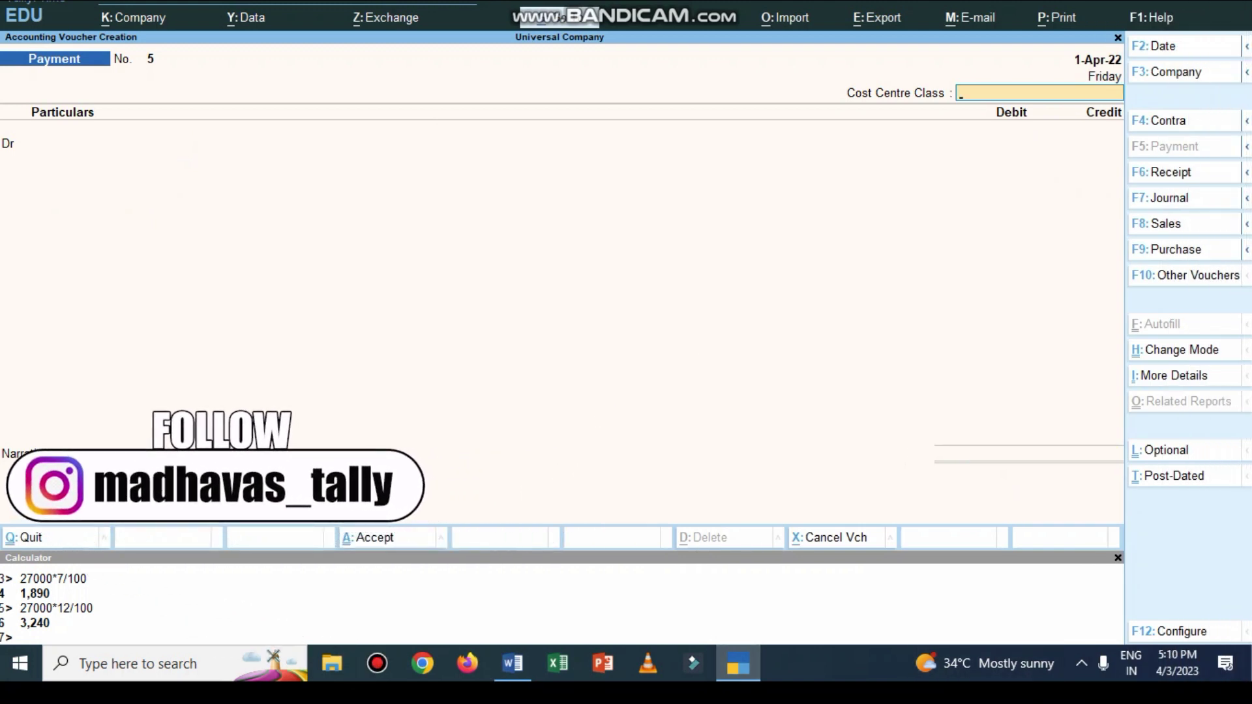
- Switch to Word and check transaction 9, highlighting the words about the borrowed loan and the bank deposit
key(alt+Tab)
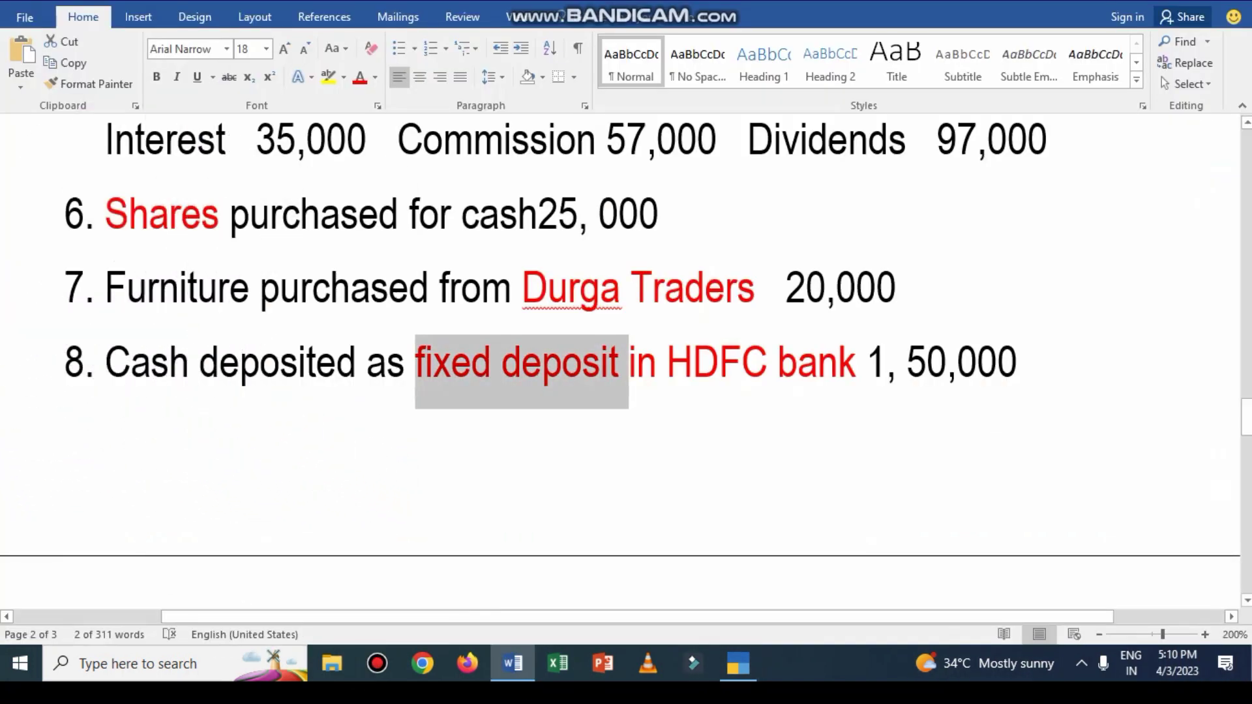
scroll(620, 361, down, 8)
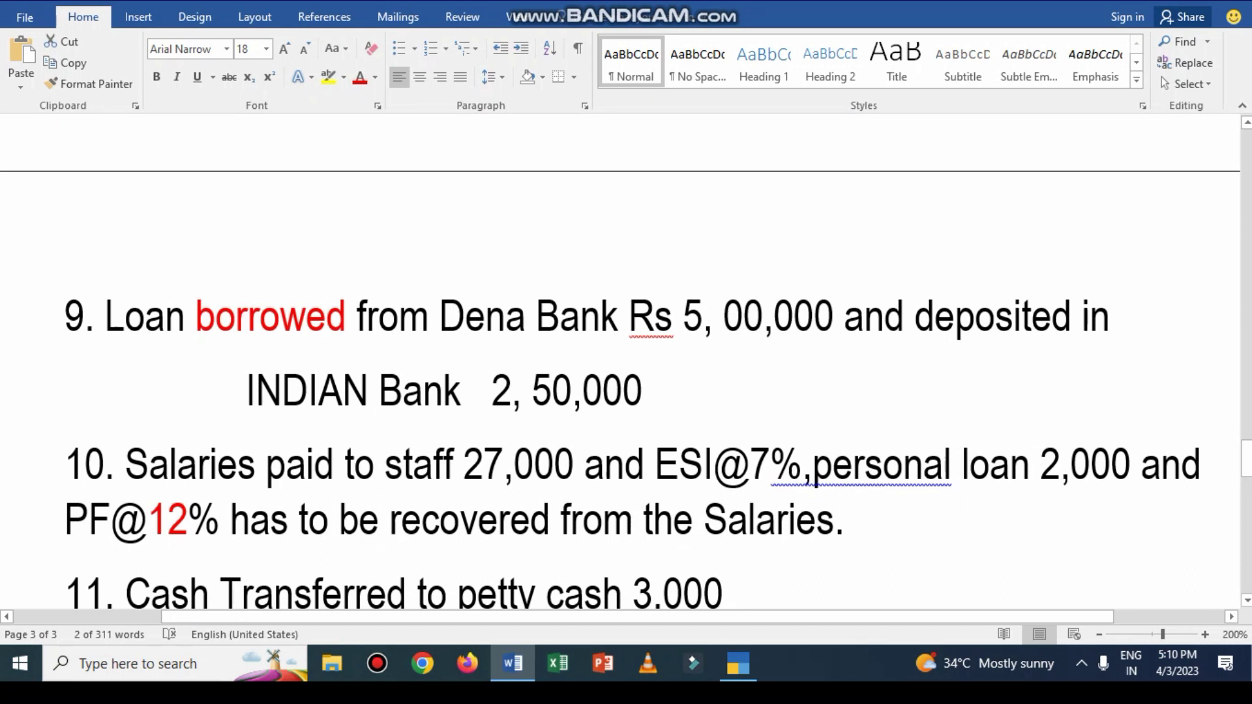
drag(195, 317, 346, 317)
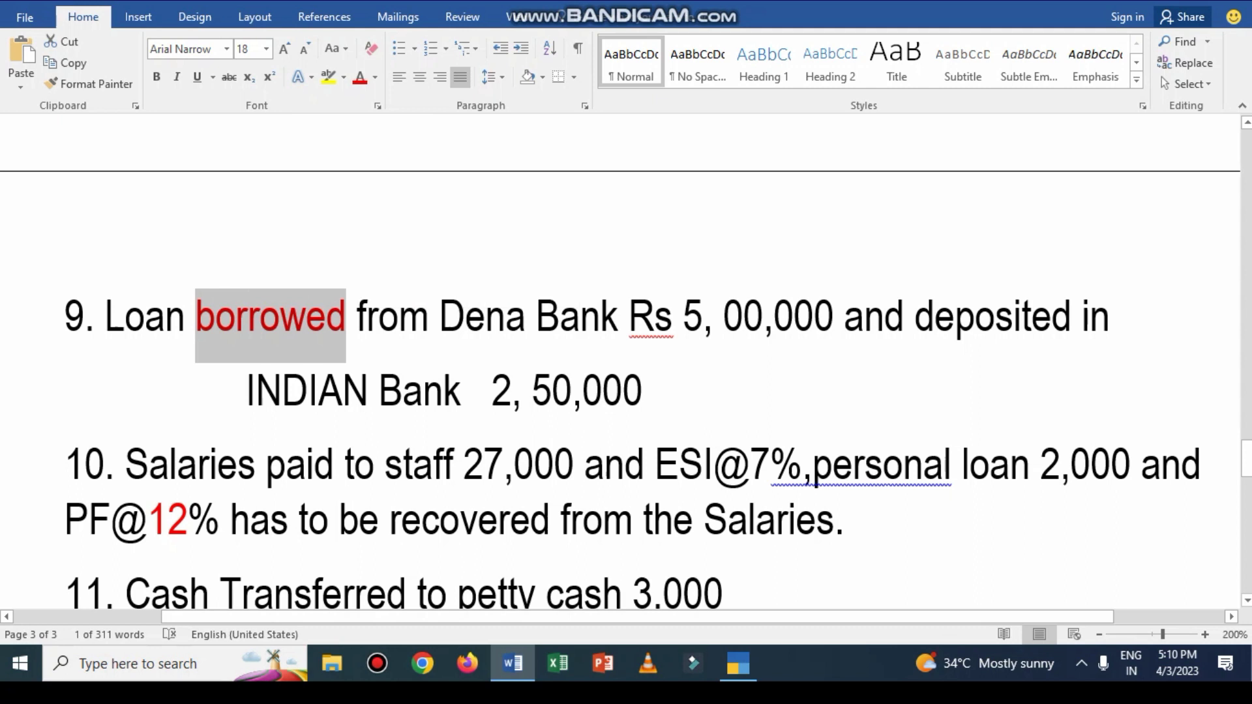
drag(936, 316, 1071, 317)
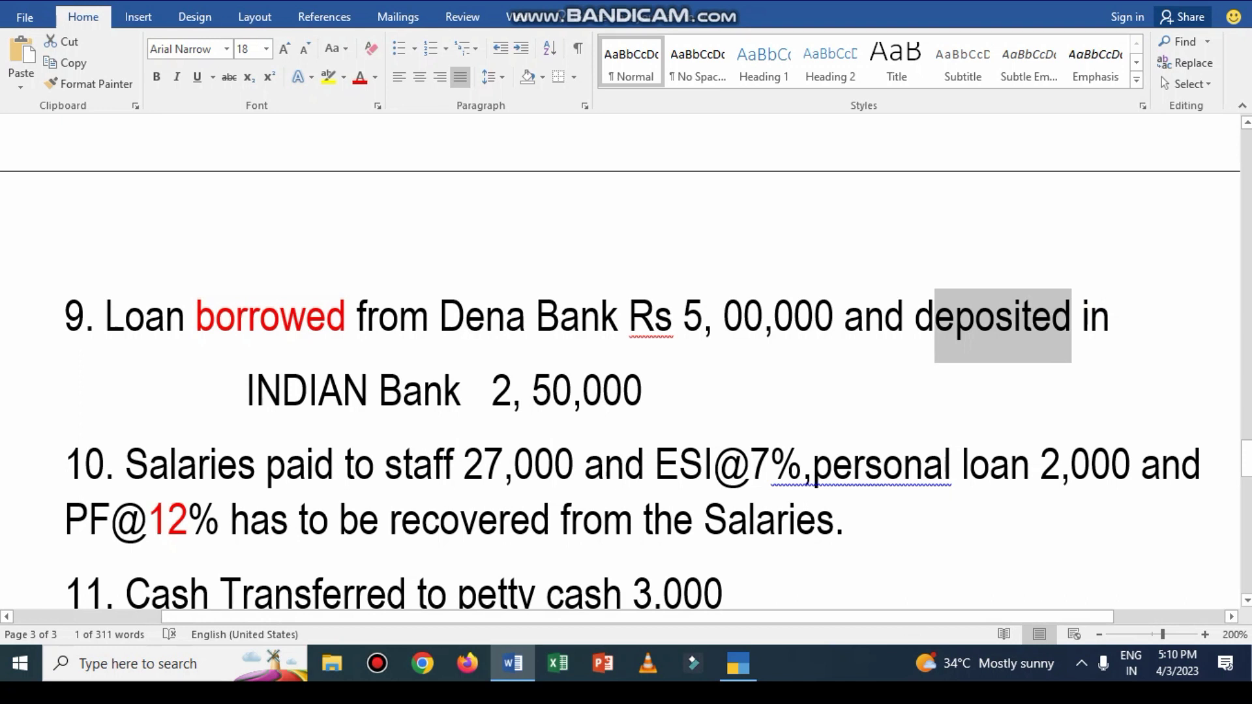
- Switch to Tally and start a receipt voucher with cost centre class Not Applicable, crediting DENA BANK LOAN with 5,00,000
click(738, 663)
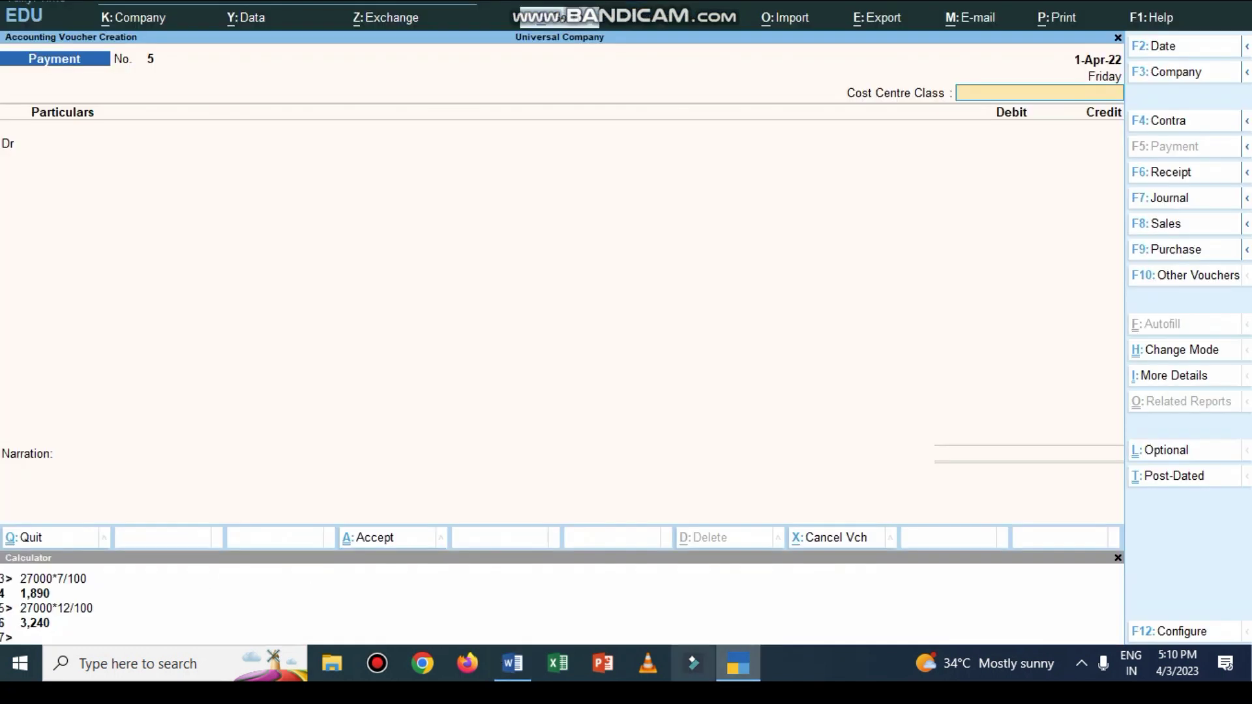
key(F6)
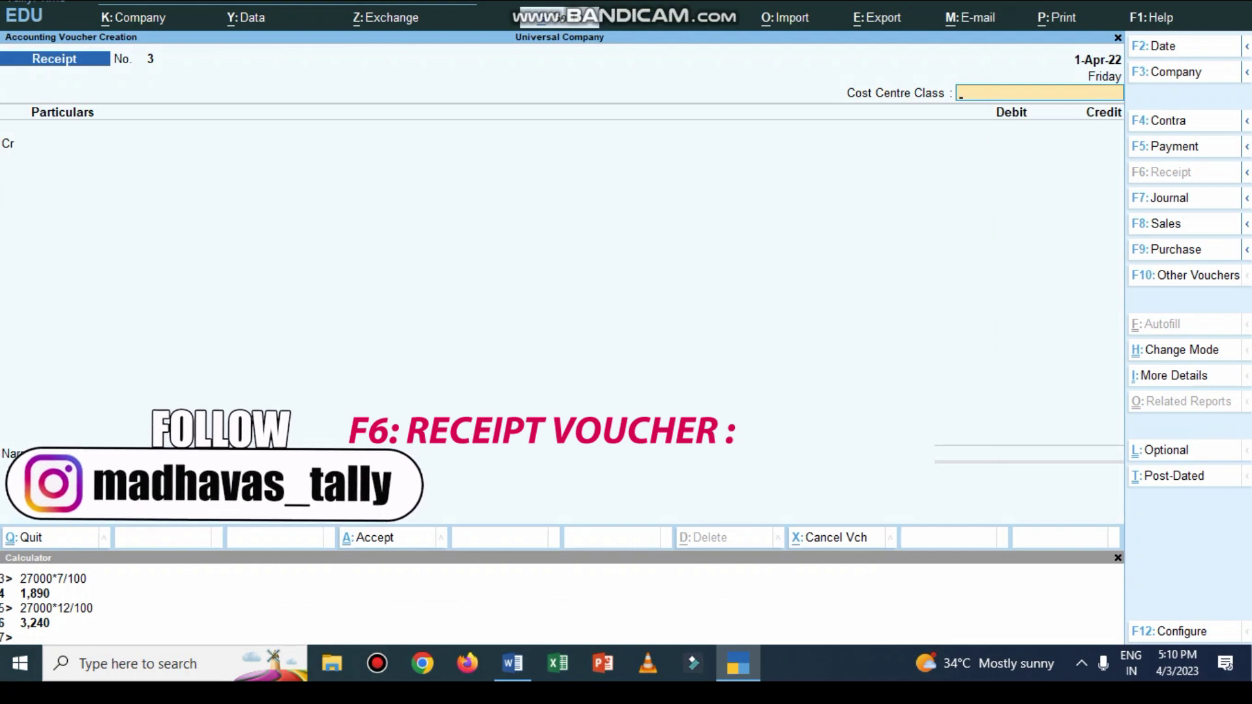
key(Return)
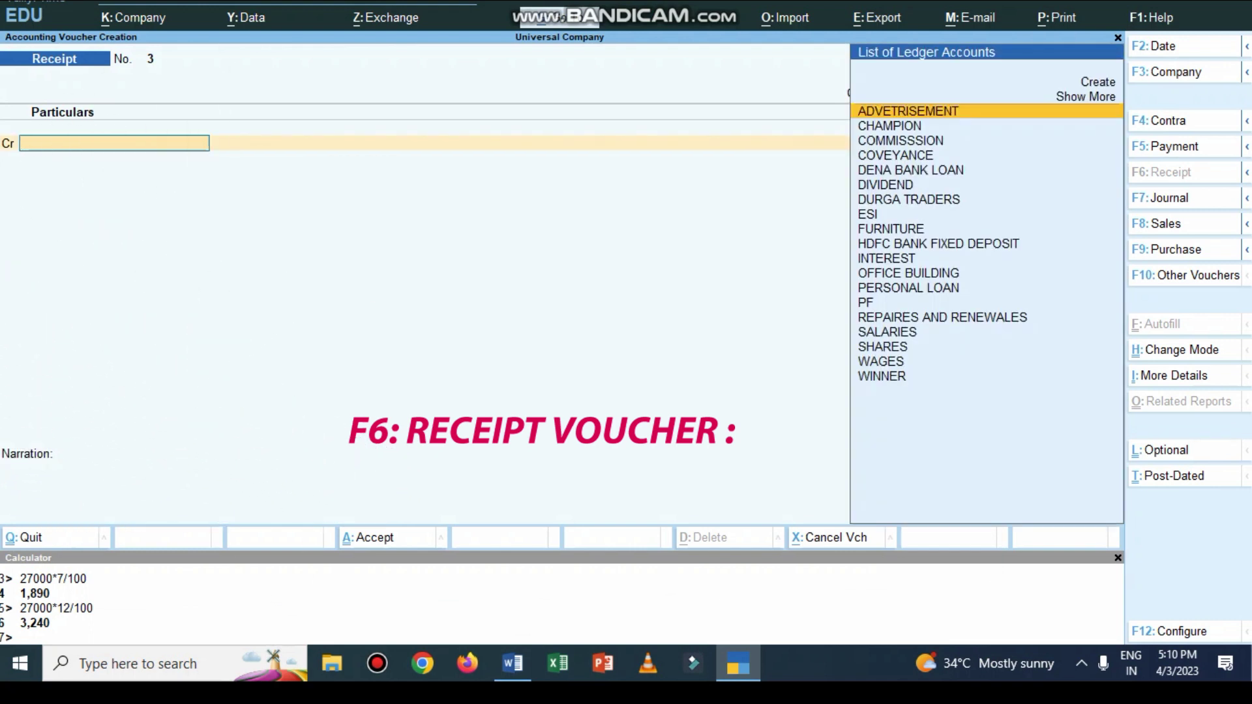
text(De)
key(Return)
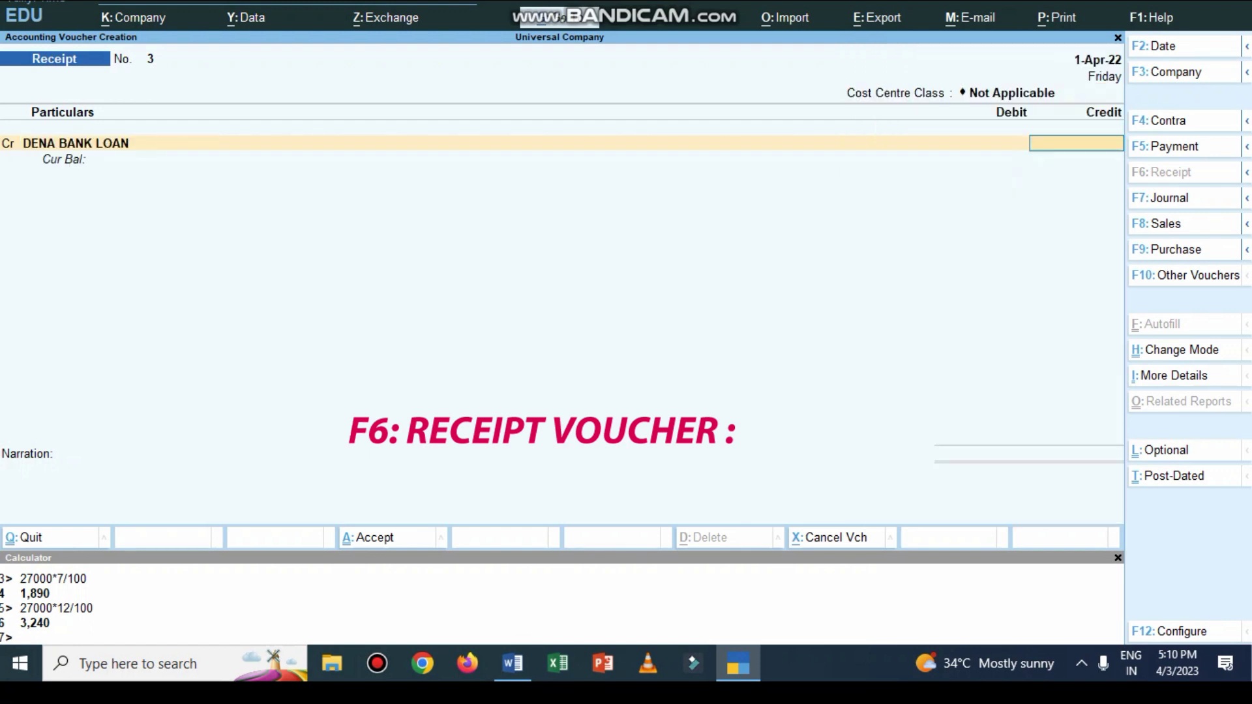
text(500000)
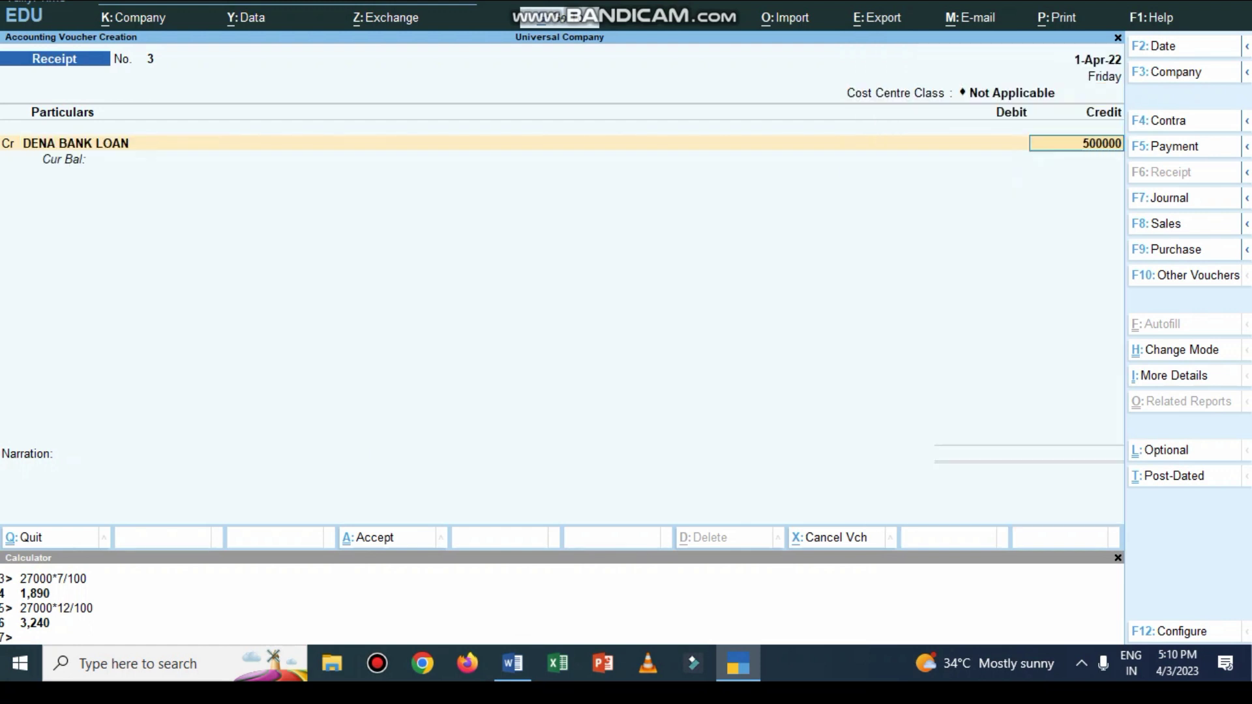
key(Return)
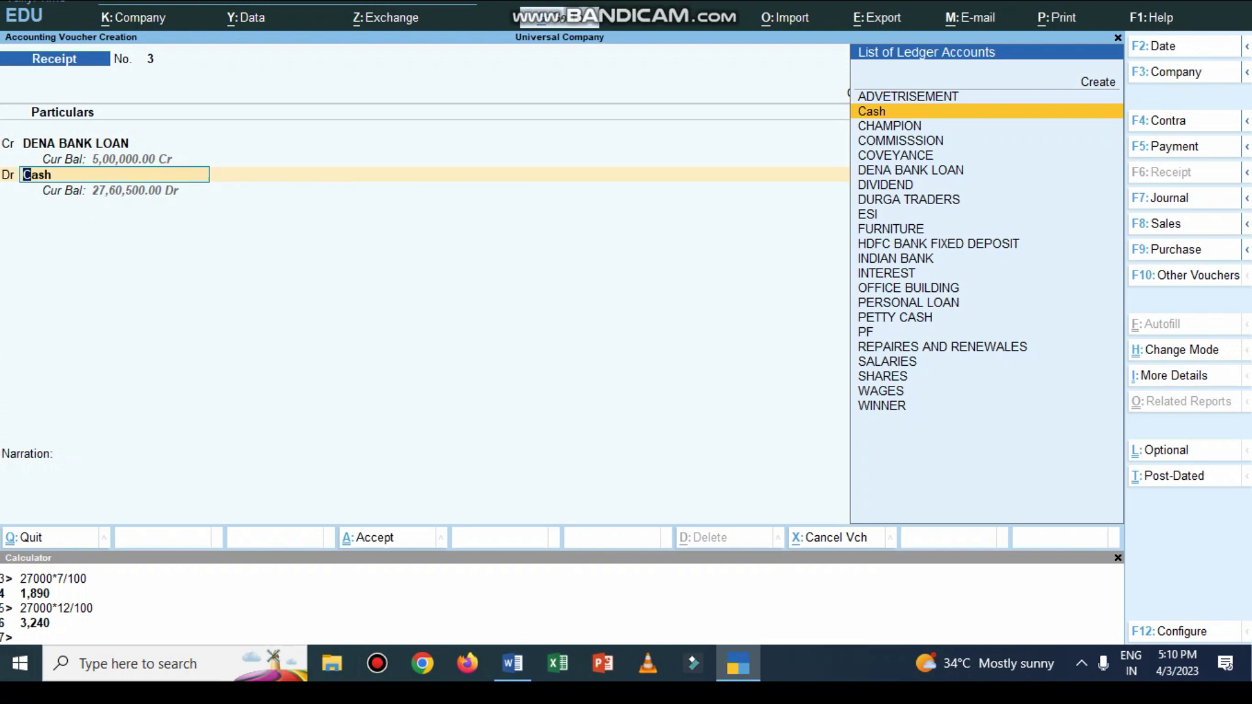
- Debit INDIAN BANK with 2,50,000 and Cash with 2,50,000 in the receipt voucher
text(In)
key(Return)
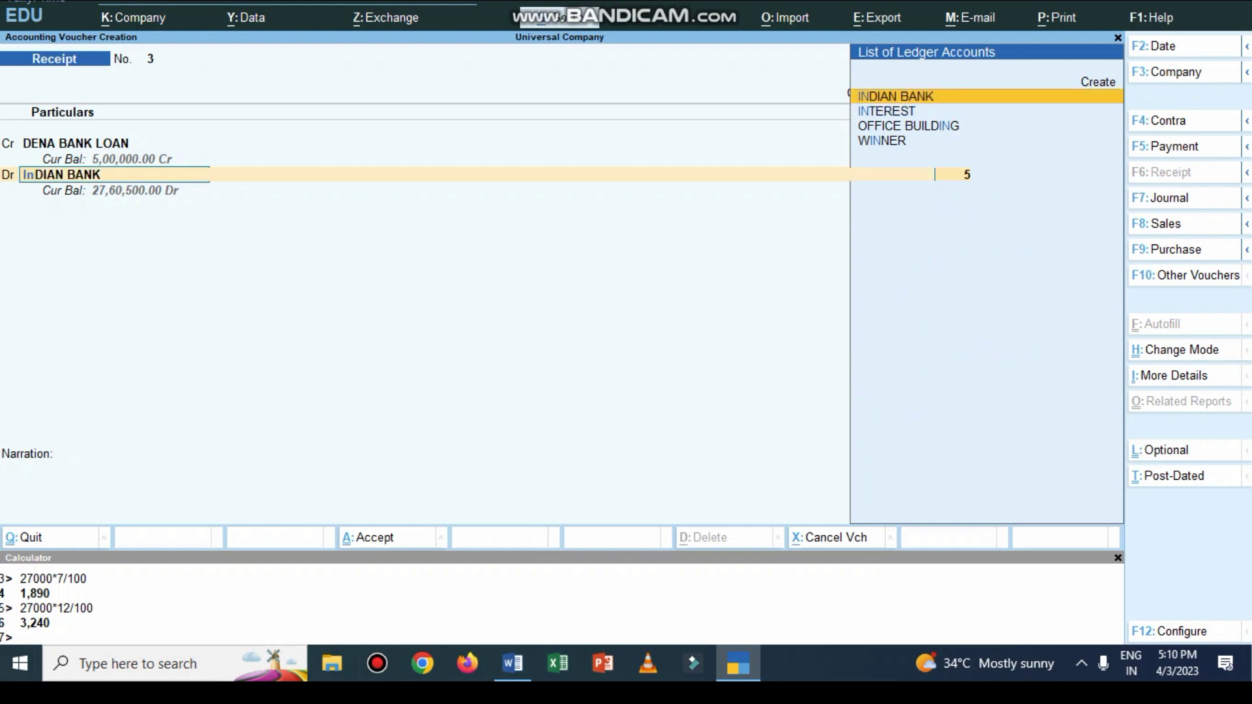
text(250000)
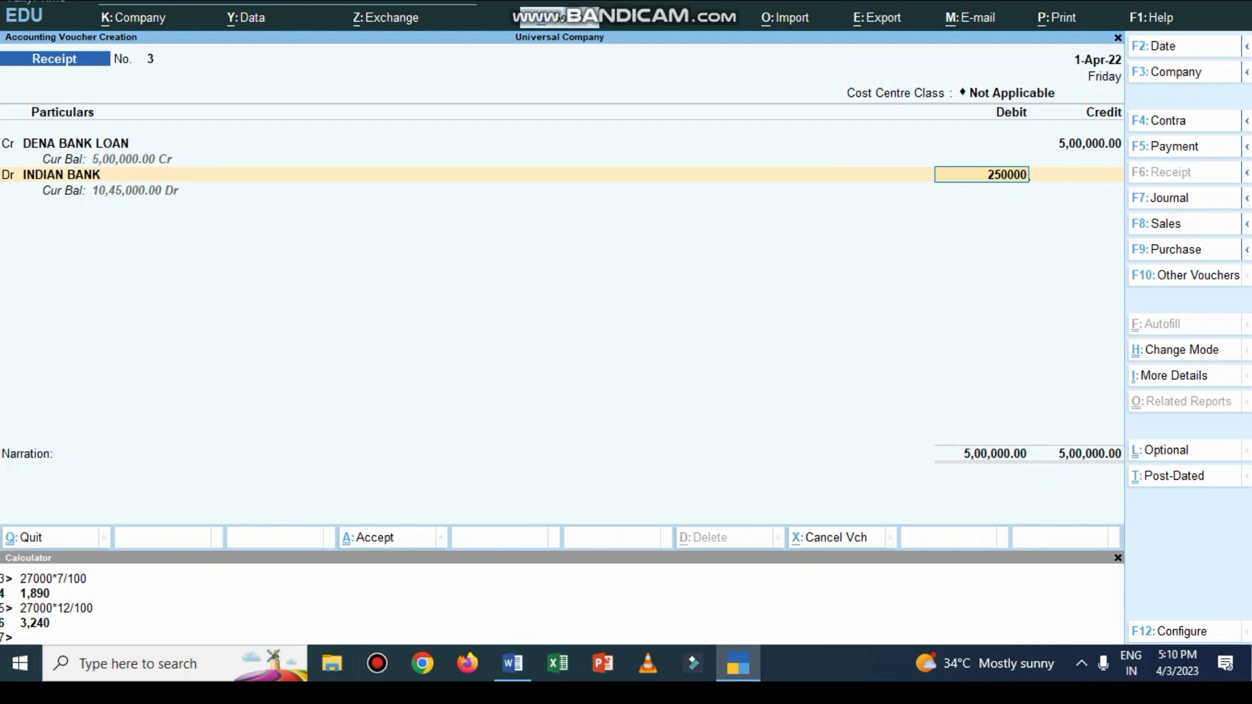
key(Return)
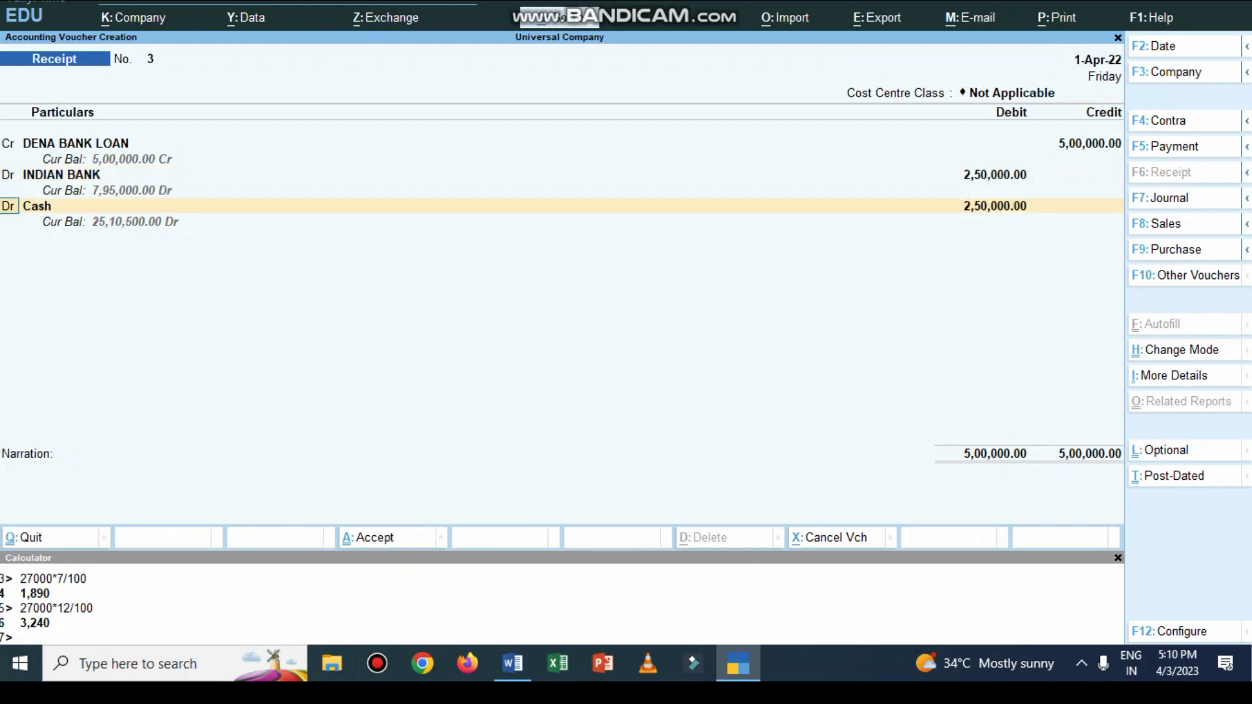
key(Return)
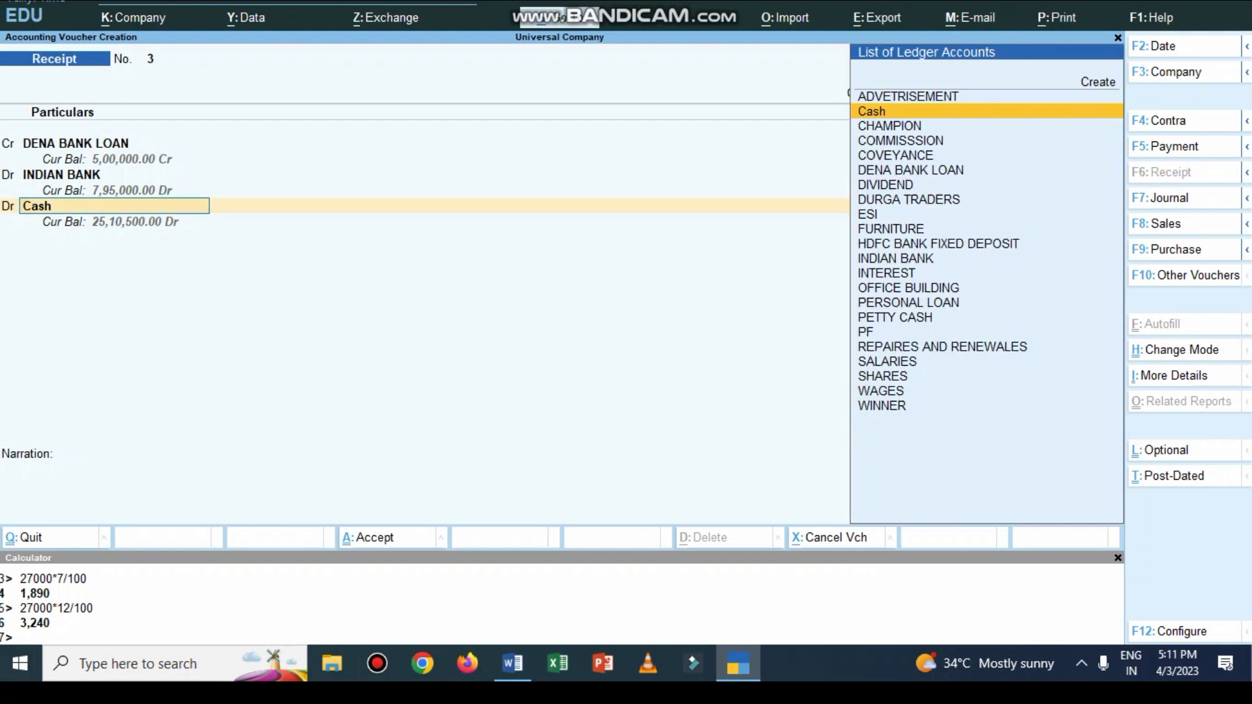
key(Return)
key(Return)
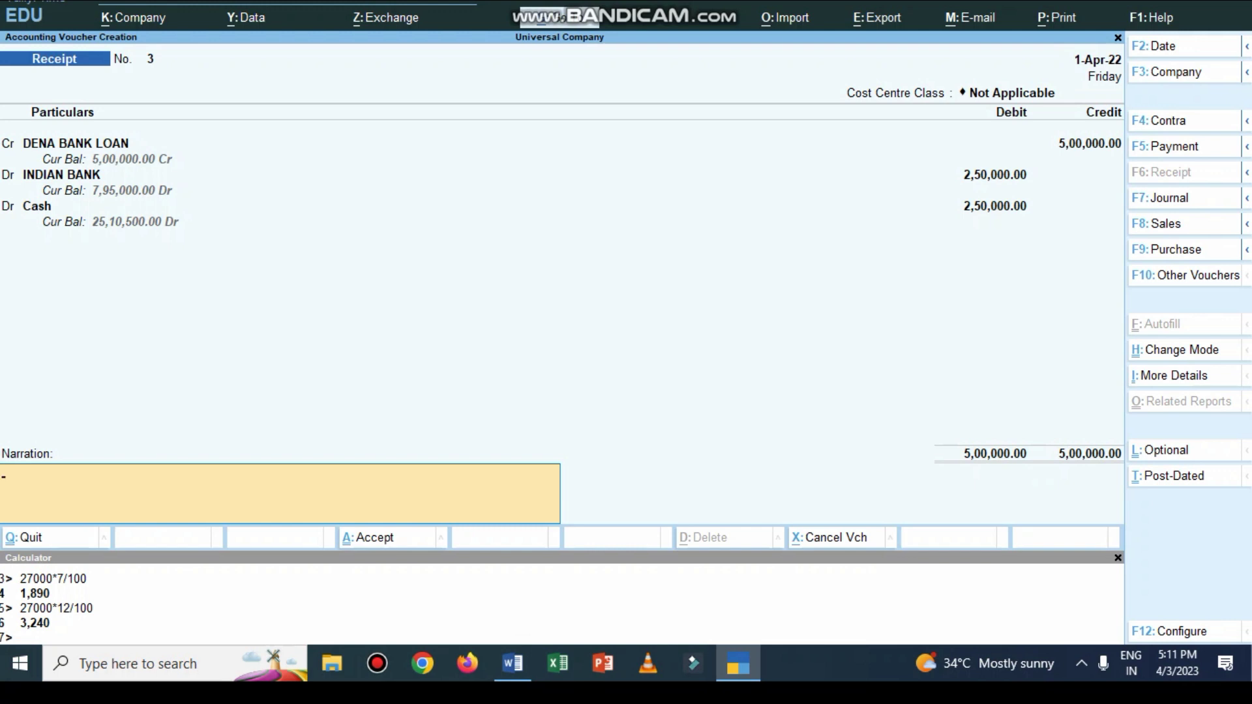
- Enter the narration "being loan received and cash deposited" and save the receipt voucher
text(being loan received and cas)
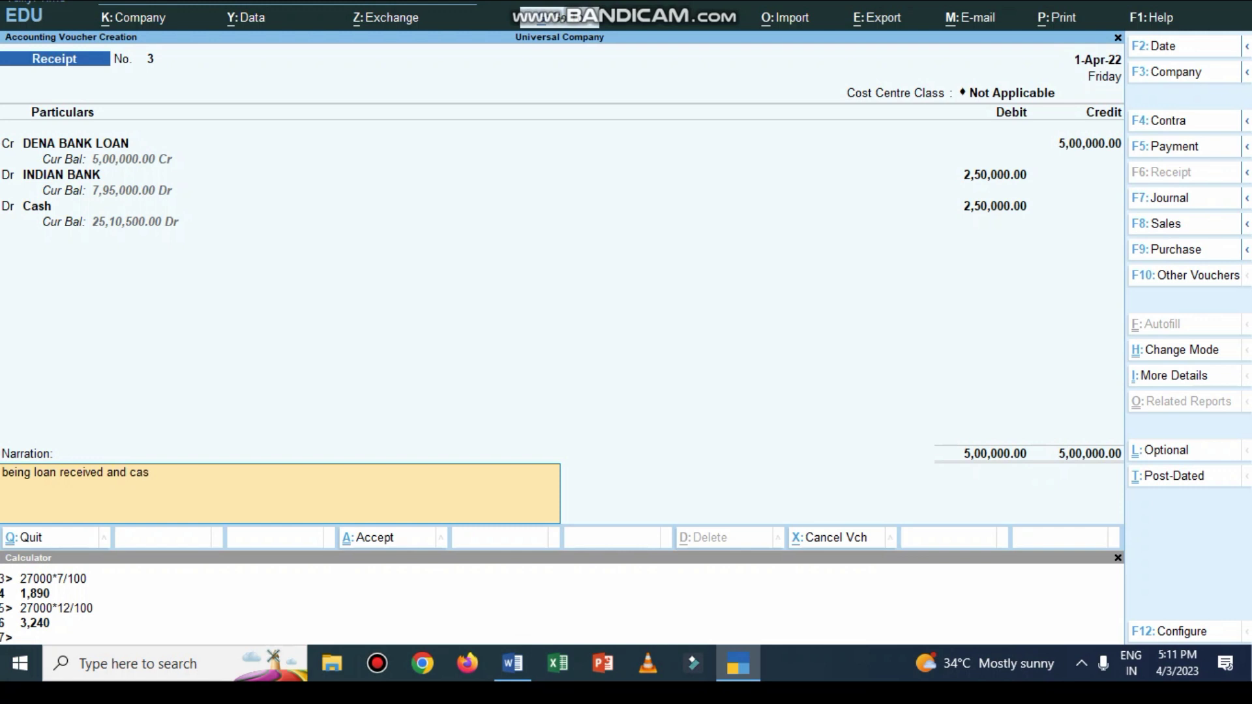
text(ash deposited)
key(Return)
- Check transaction 10 in Word and, back in Tally, start a payment voucher with cost centre class EXPENCES, debiting SALARIES with 27,000
key(alt+Tab)
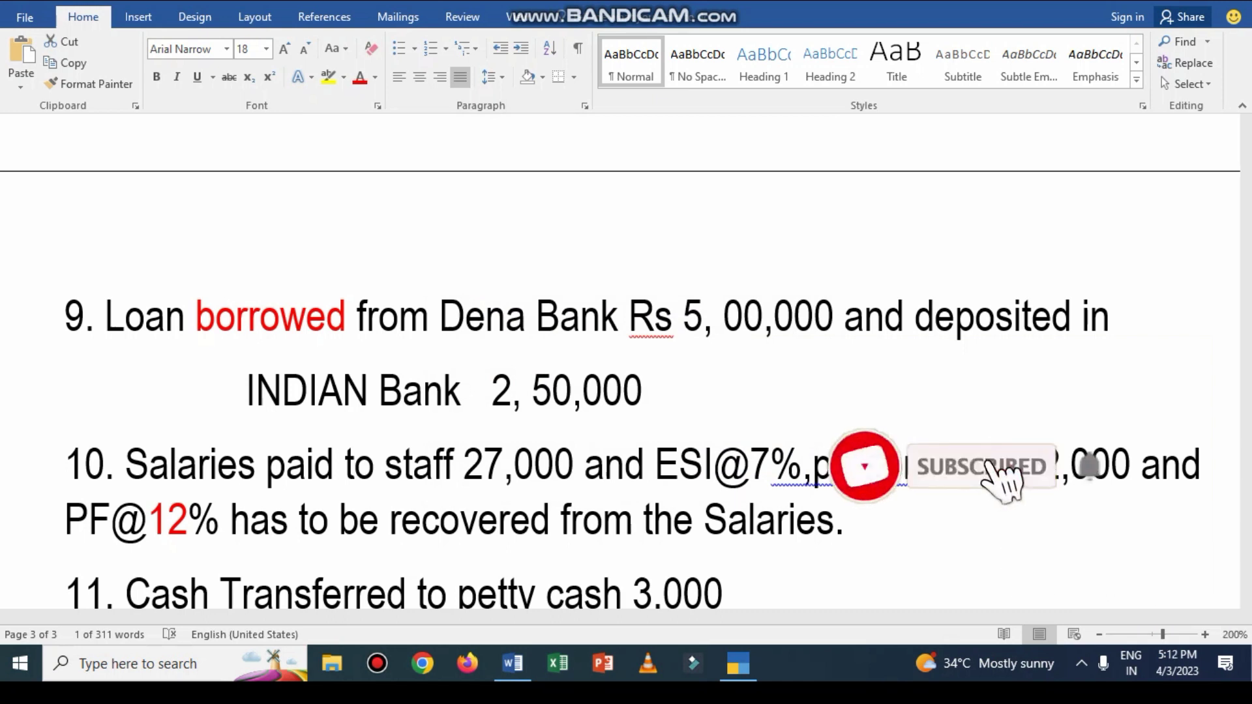
scroll(626, 362, down, 3)
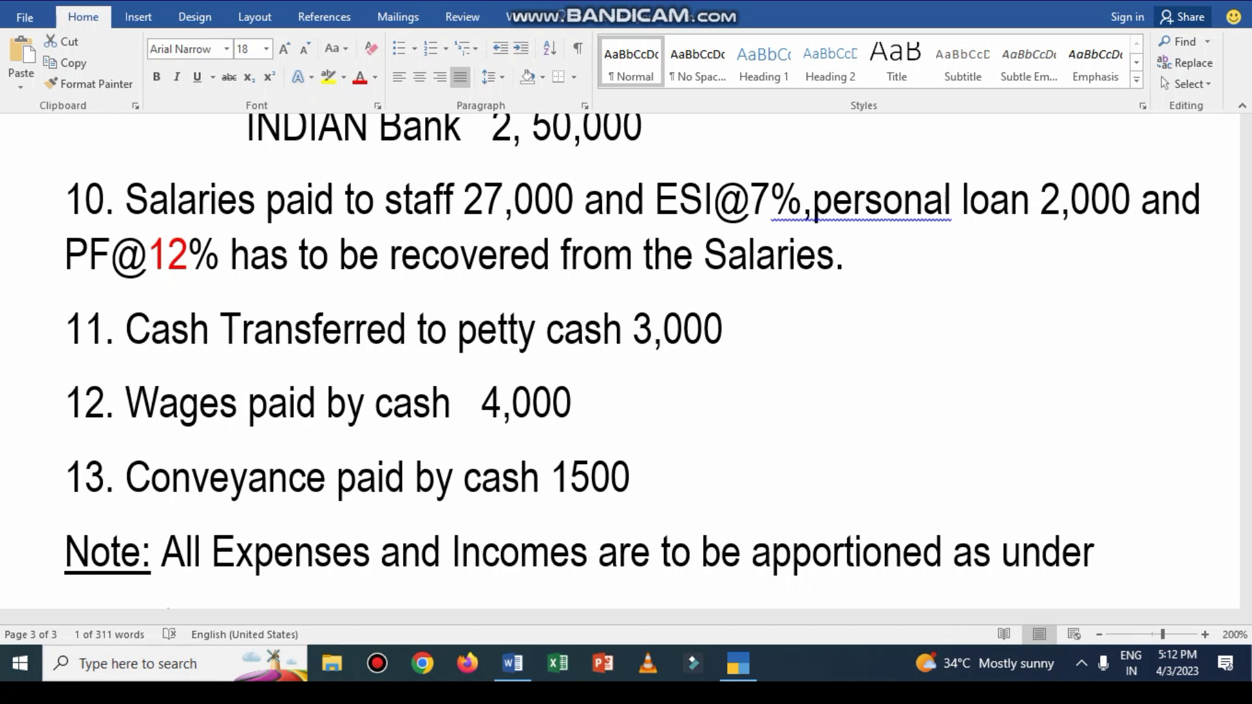
click(738, 663)
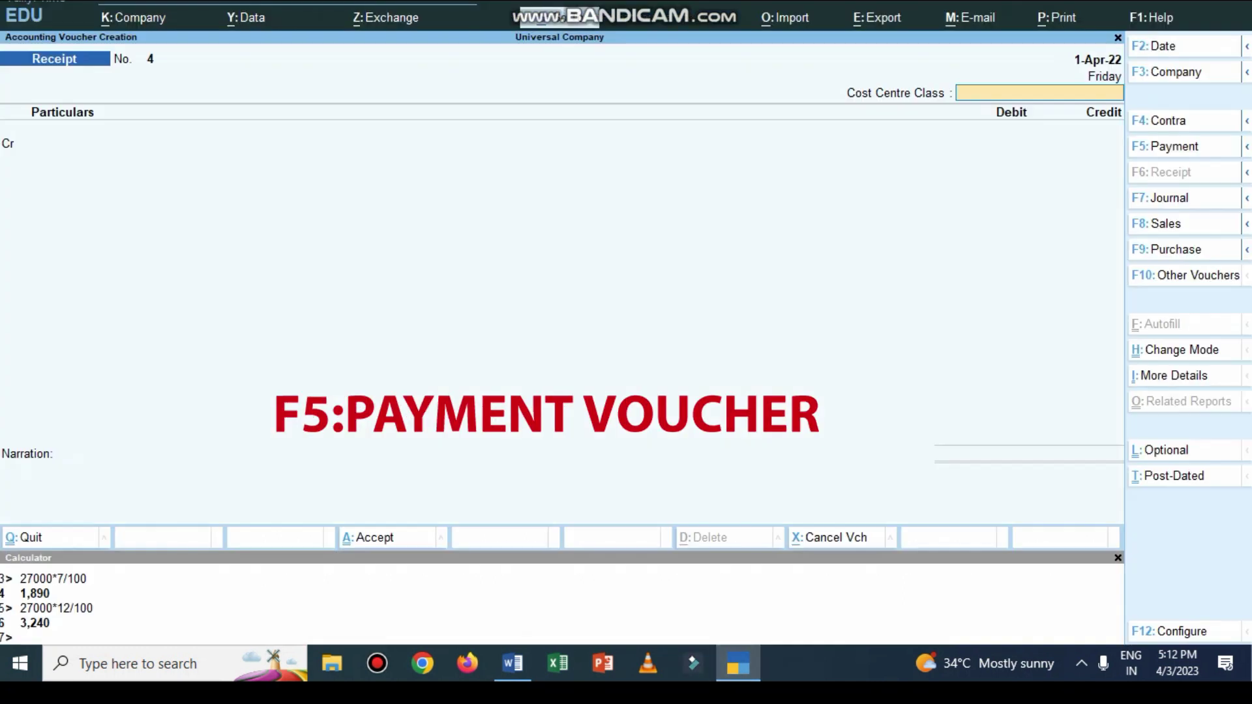
key(F5)
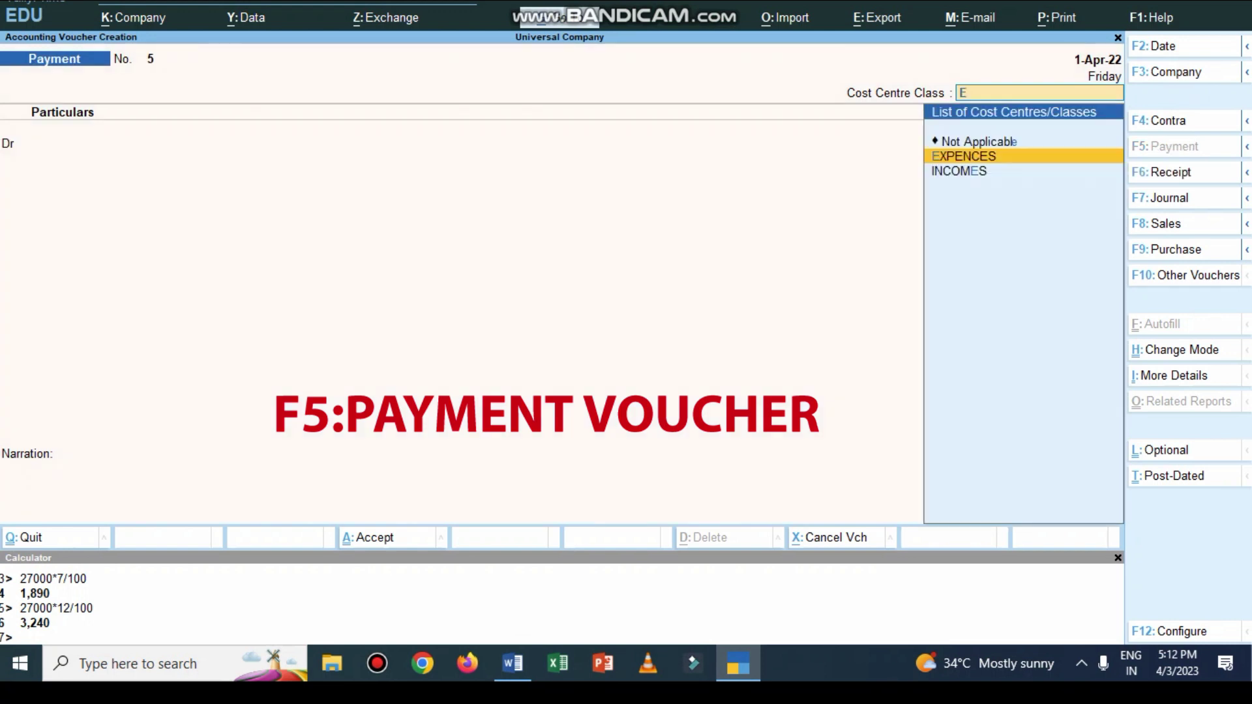
key(Return)
text(Sa)
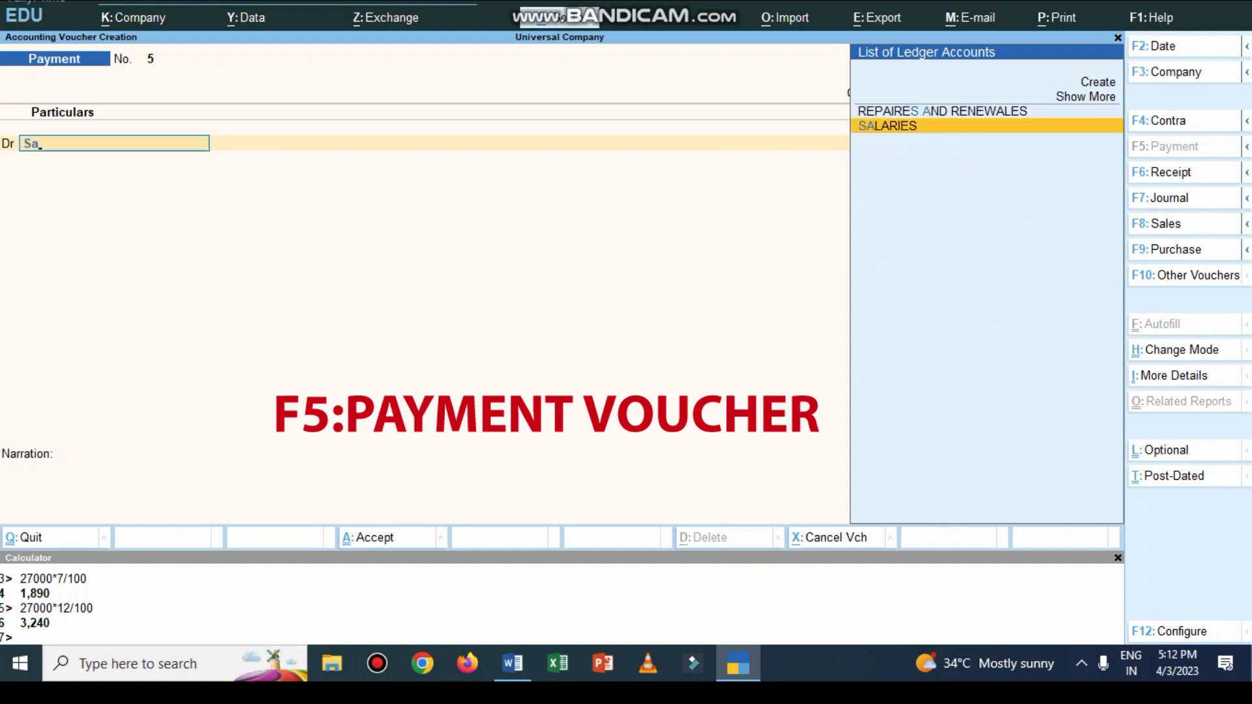
key(Return)
text(27000)
key(Return)
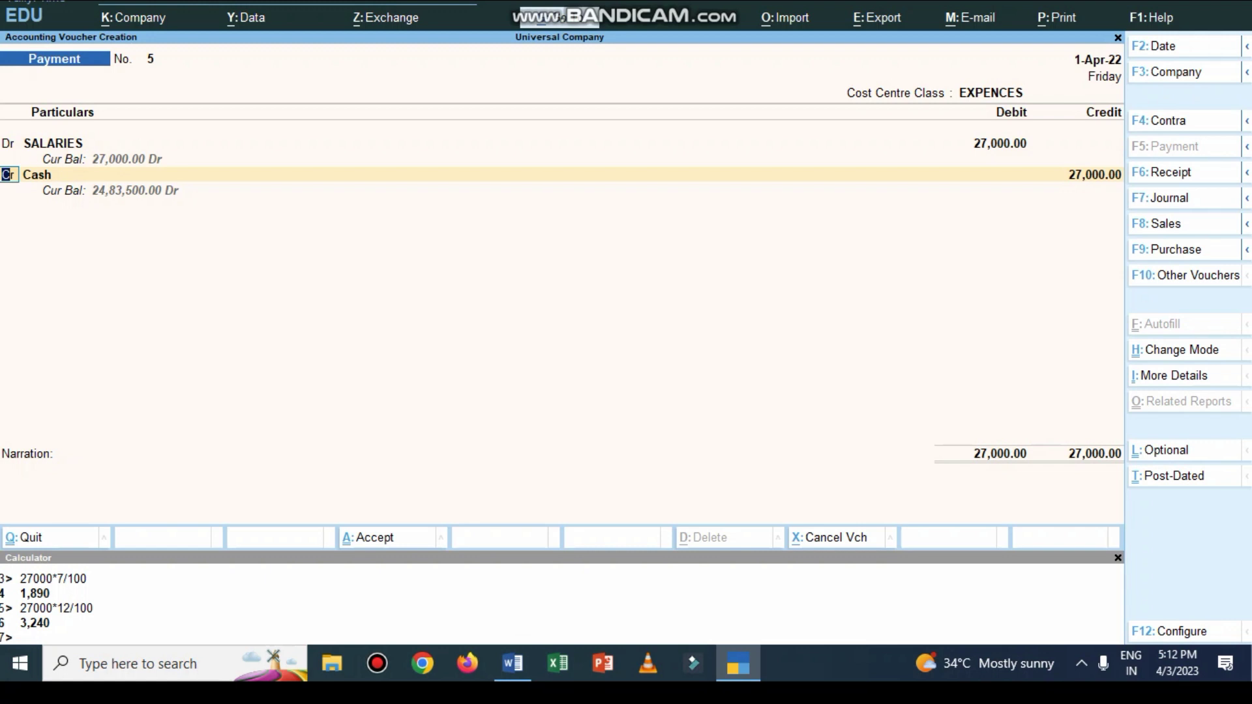
- Check the salary deductions in Word's transaction 10 and choose ESI as the first credit ledger in Tally's payment voucher
key(Return)
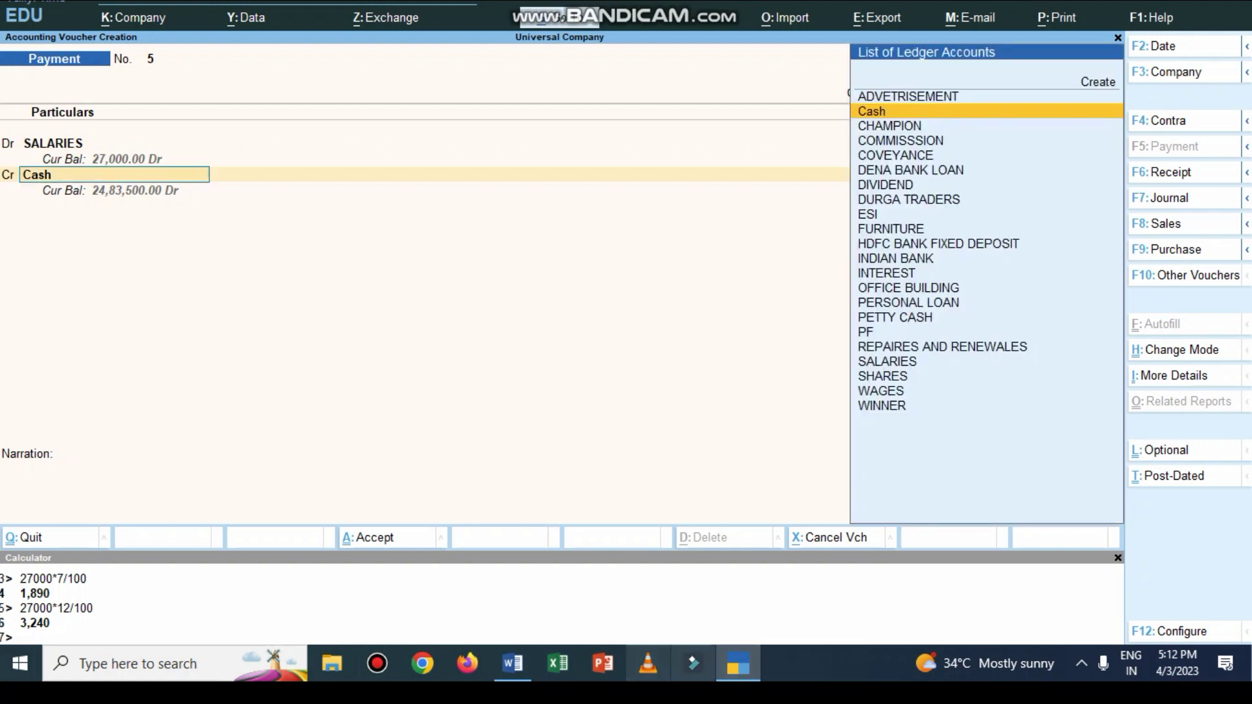
key(alt+Tab)
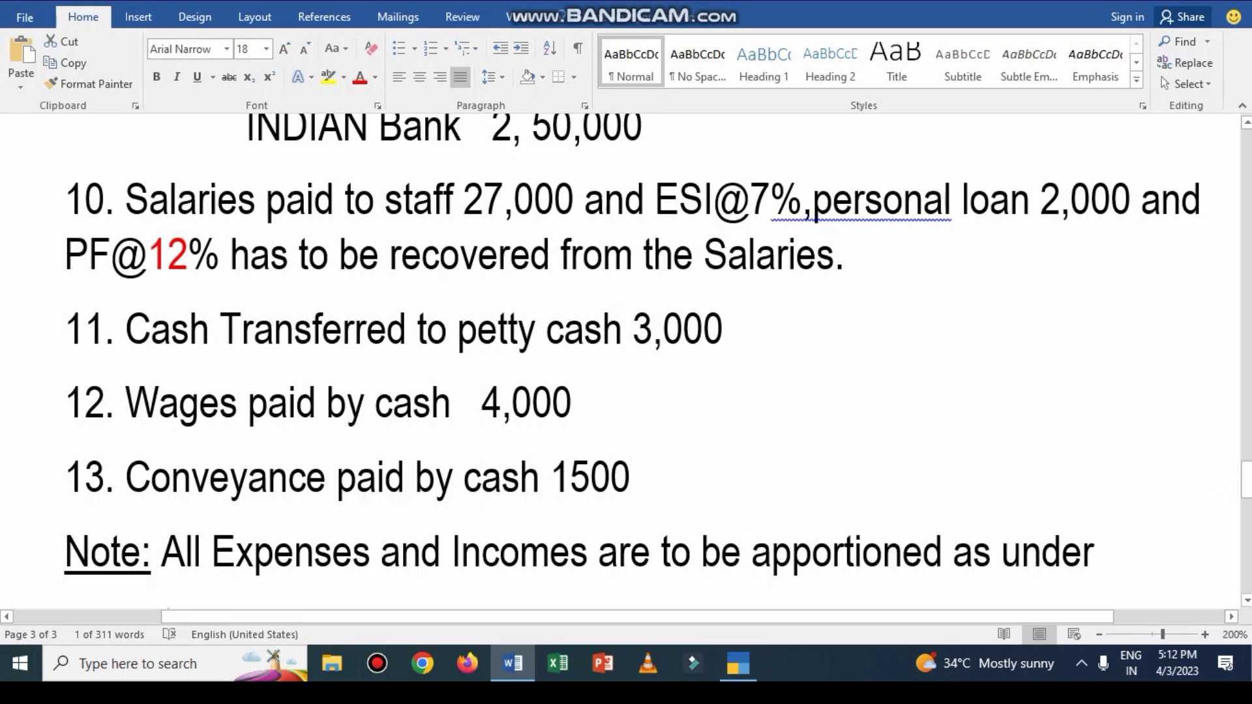
click(738, 663)
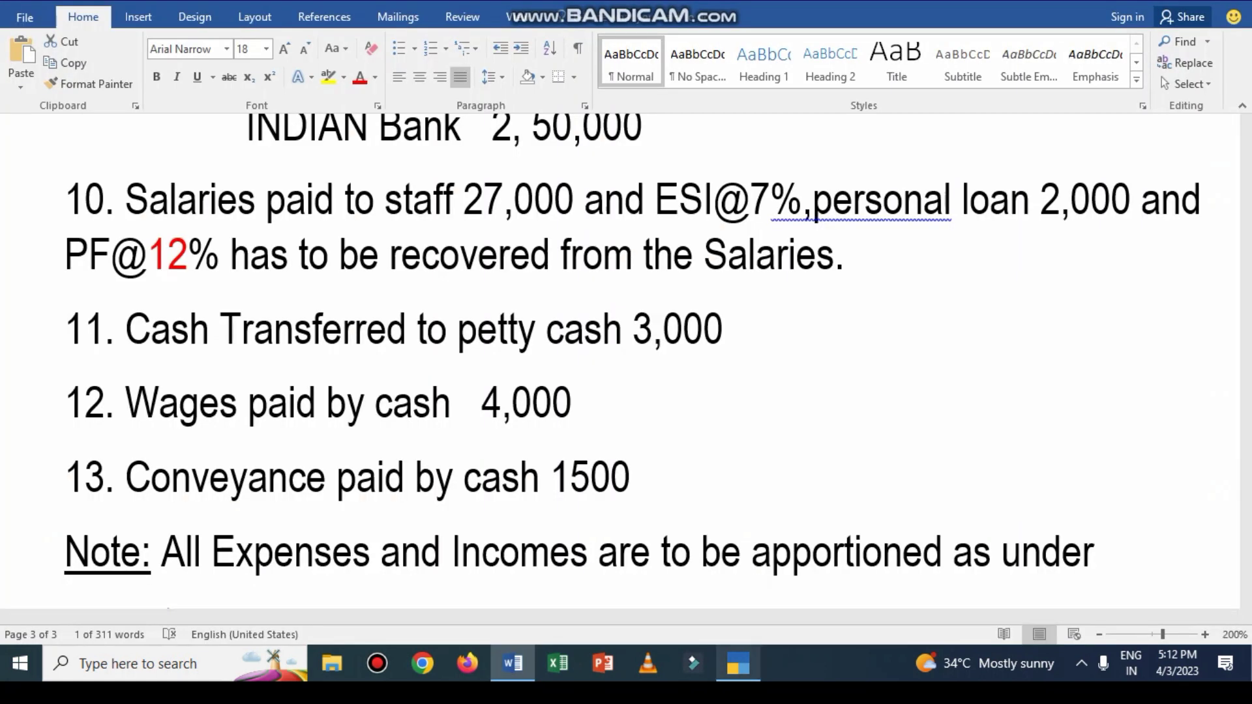
text(esi)
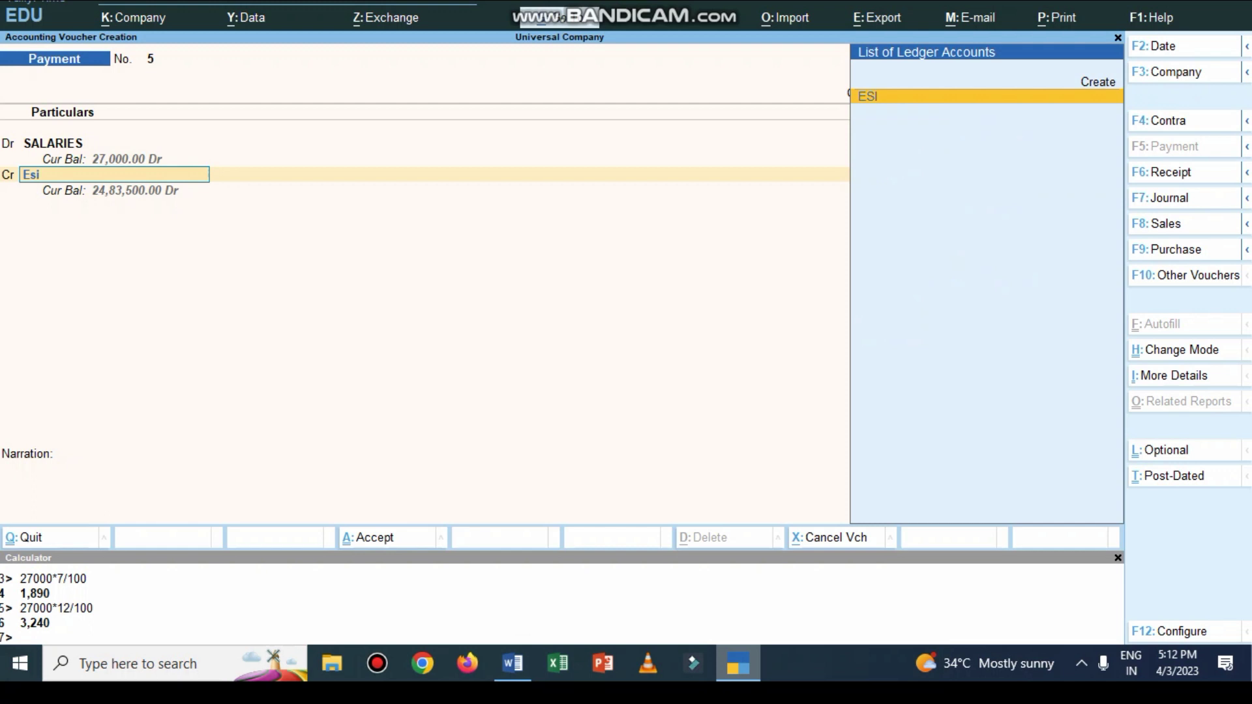
key(Return)
- Calculate 27000*7/100 in the built-in calculator and set the ESI credit amount to 1,890
key(ctrl)
key(ctrl+n)
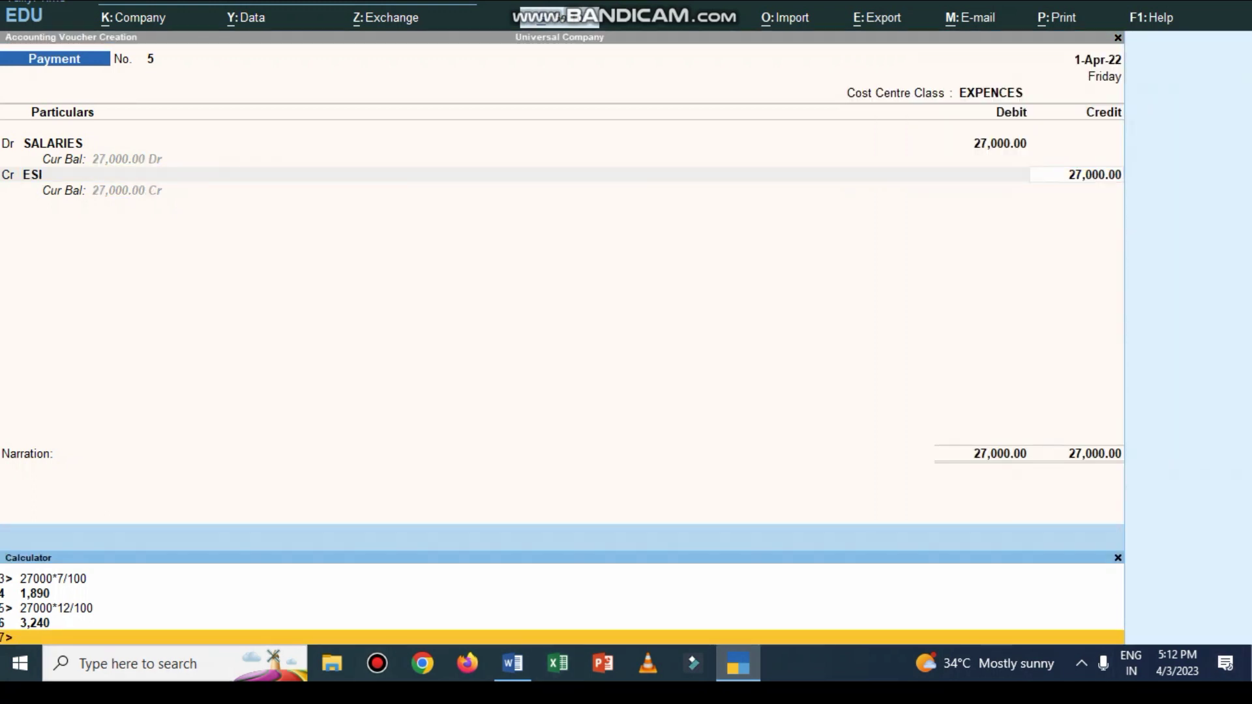
text(27000*7/100)
key(Return)
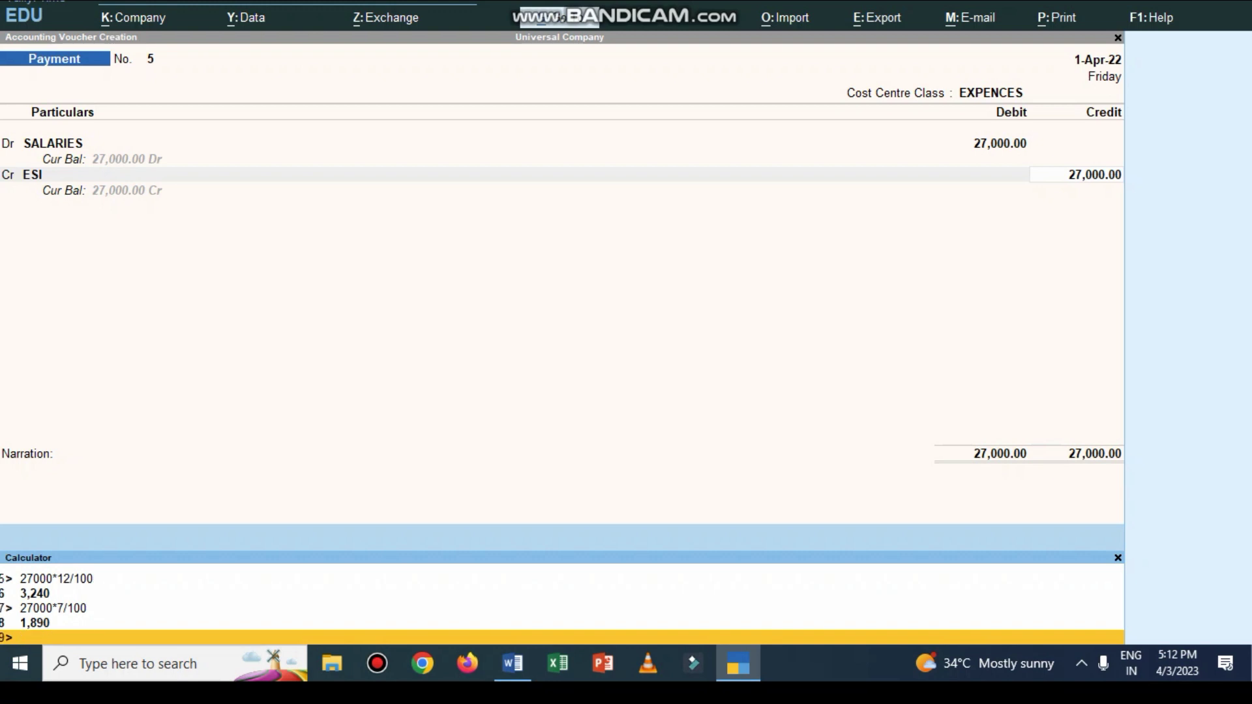
key(ctrl+n)
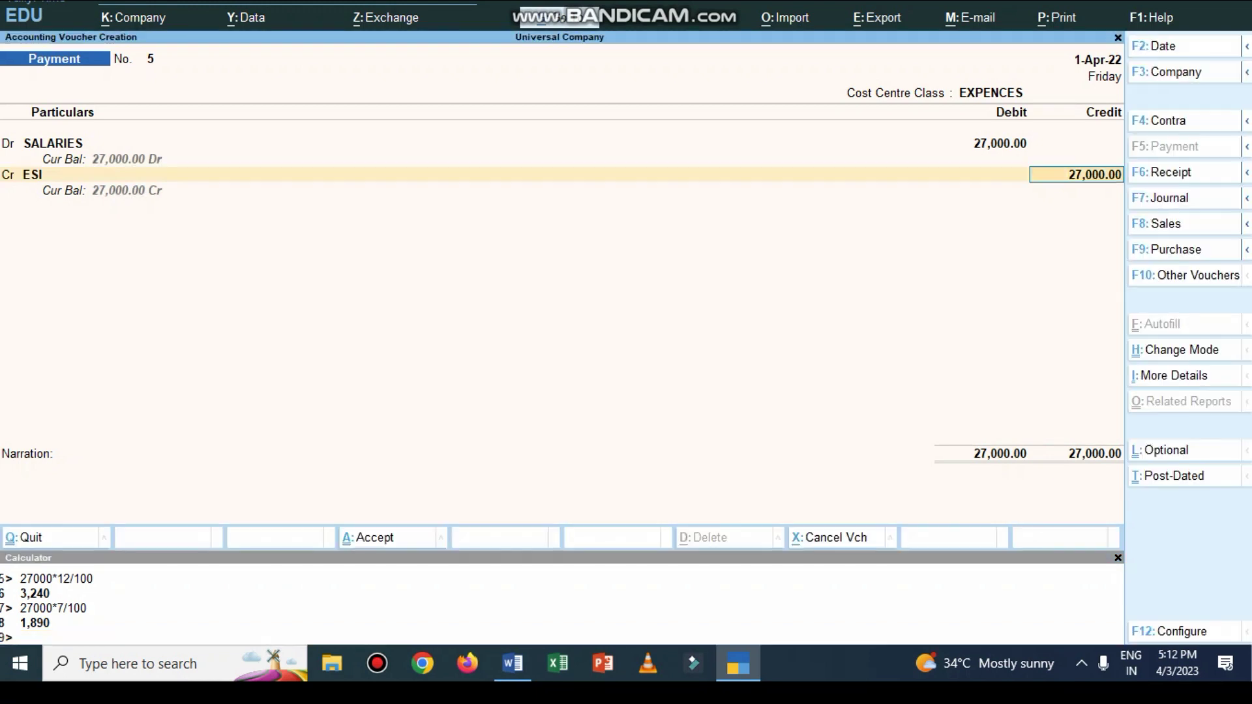
text(1890)
key(Return)
key(Return)
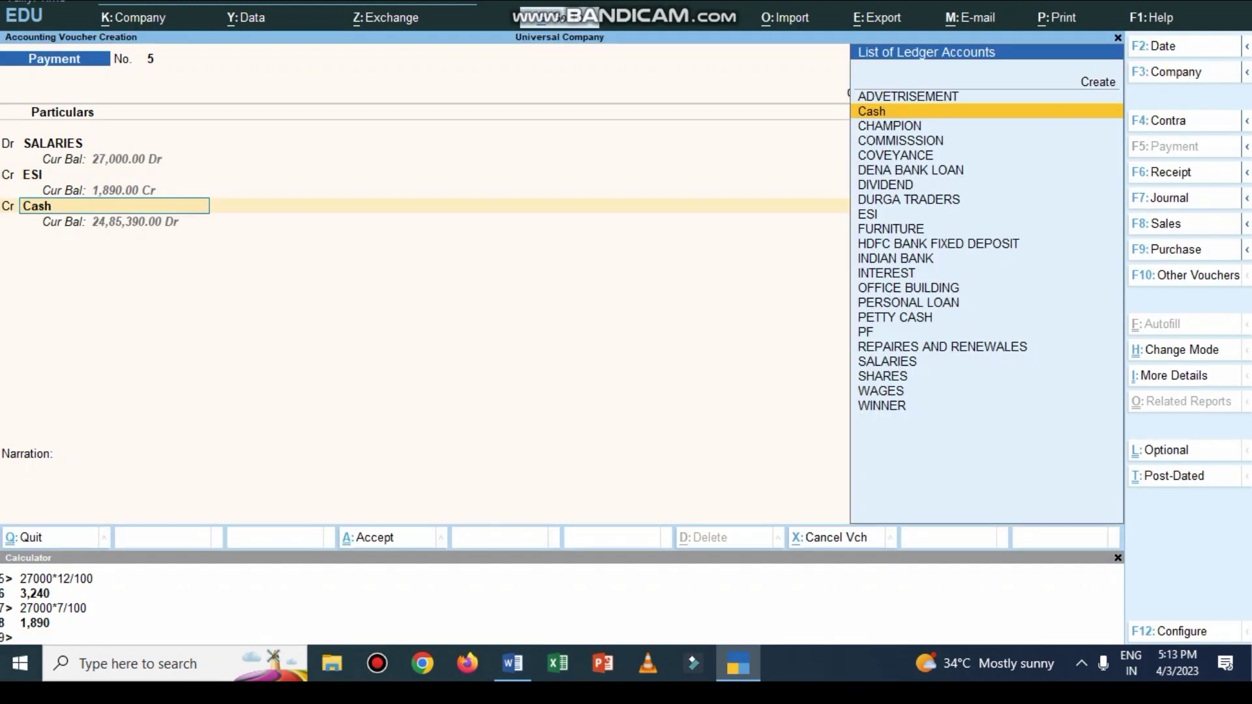
- Check the personal loan recovery in Word and credit PERSONAL LOAN with 2,000 in Tally's payment voucher
key(alt+Tab)
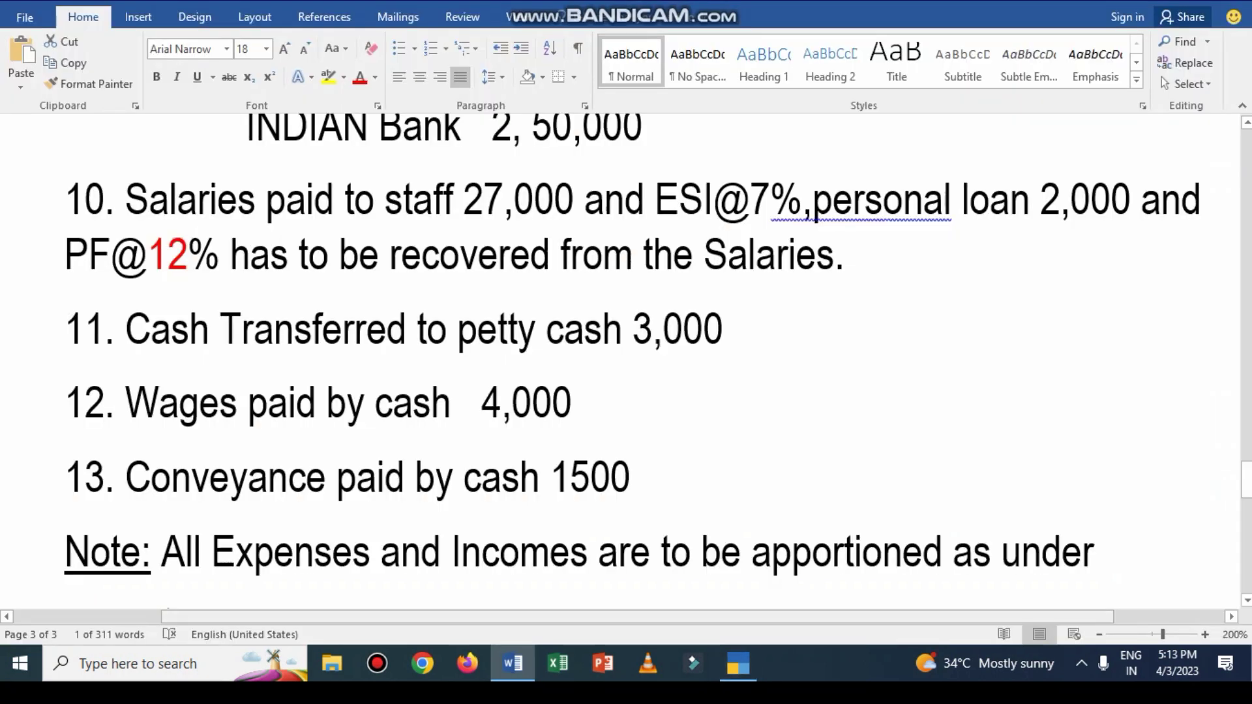
key(alt+Tab)
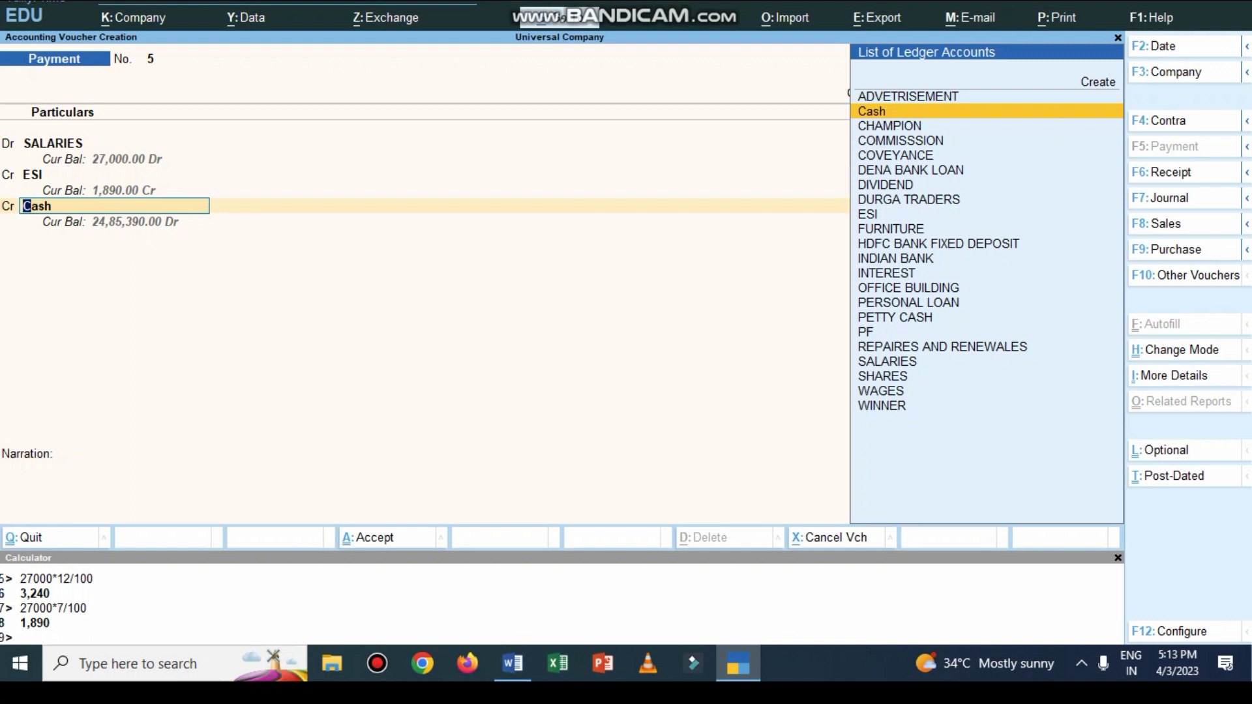
text(per)
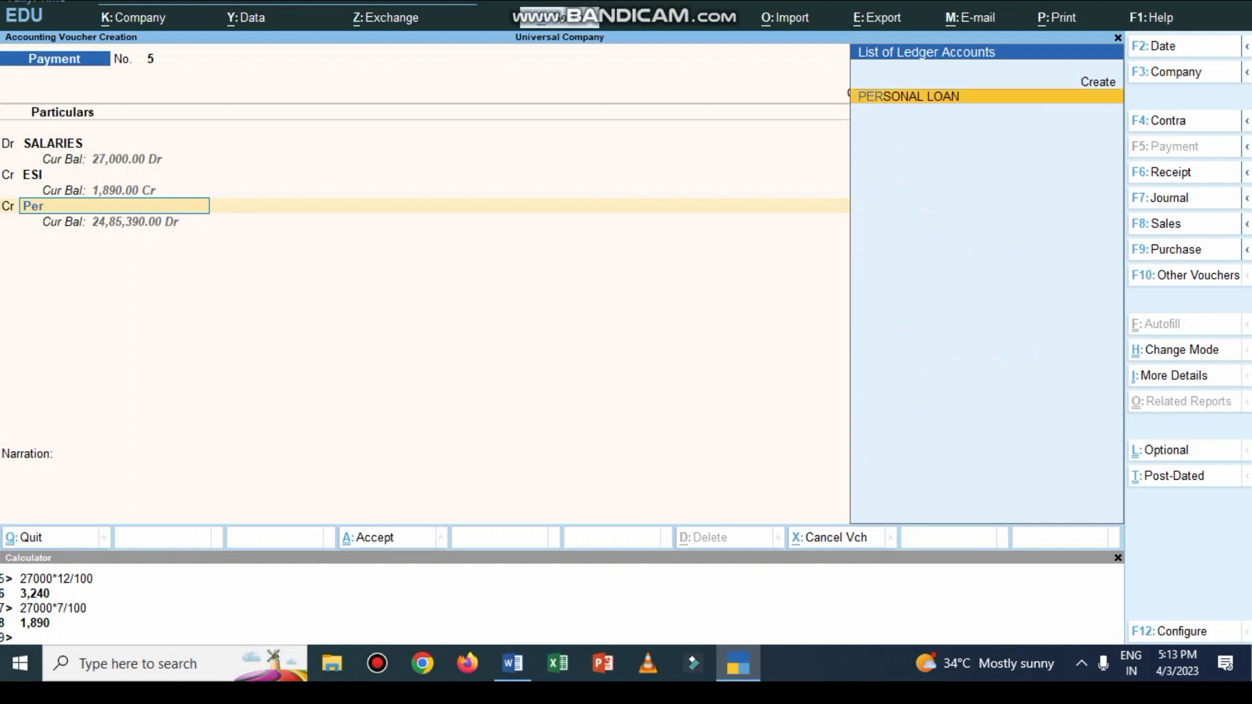
key(Return)
text(2000)
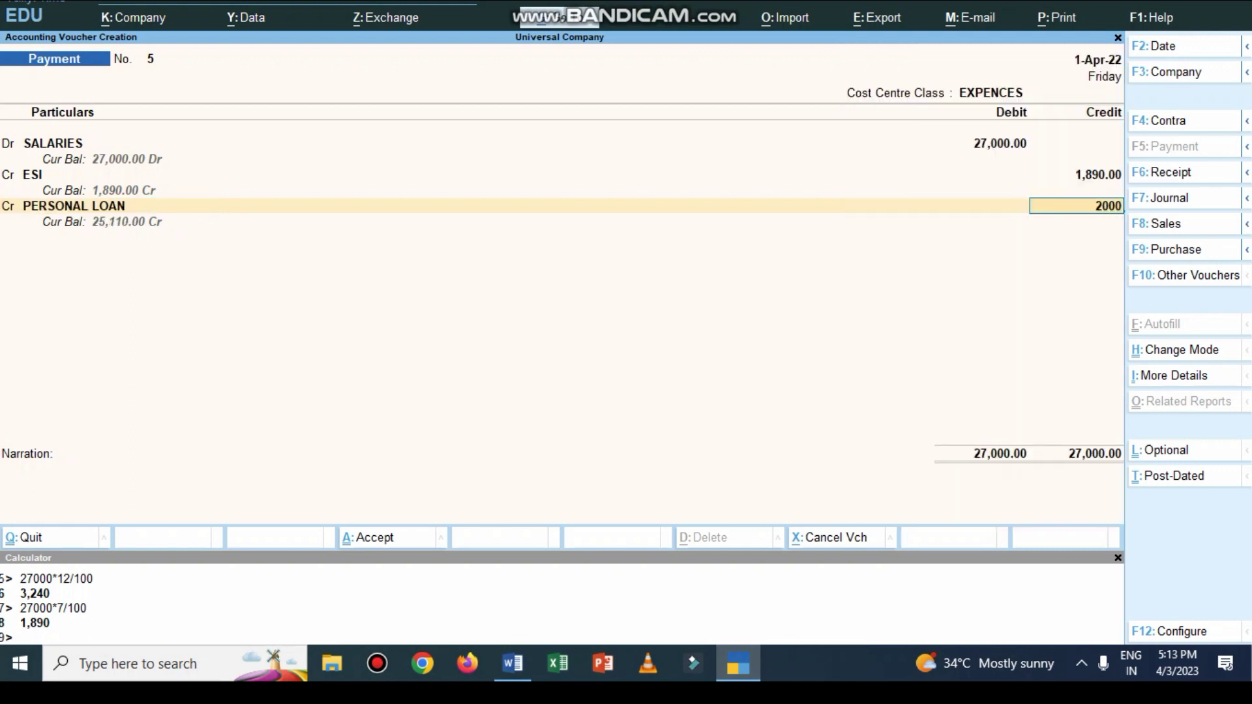
key(Return)
key(Return)
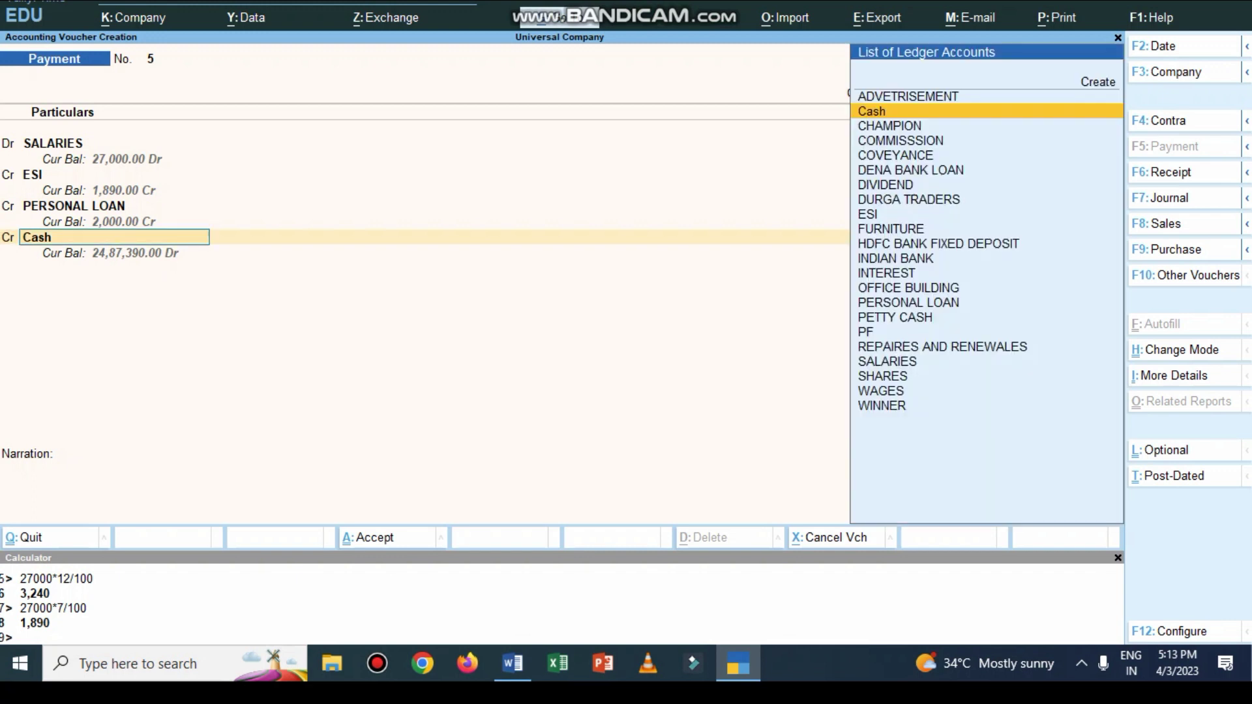
- Add PF as a credit ledger, calculate 27000*12/100 in the built-in calculator and set the PF credit to 3,240
text(pf)
key(Return)
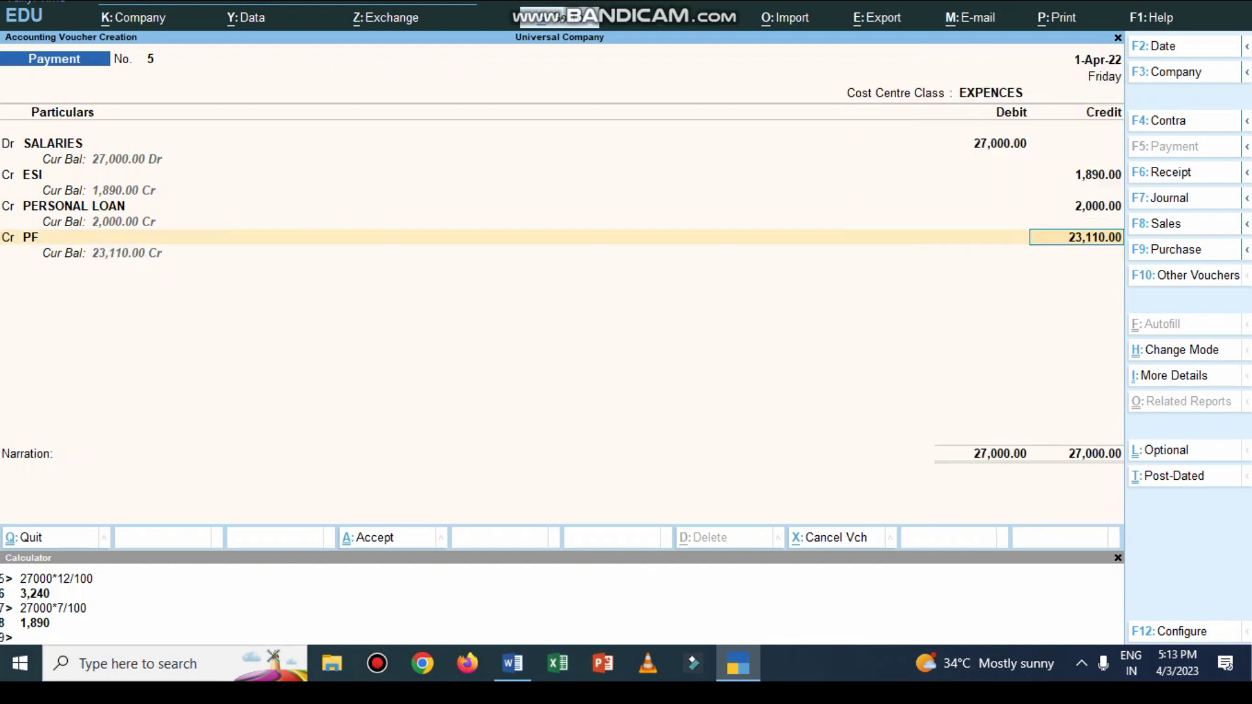
key(ctrl+n)
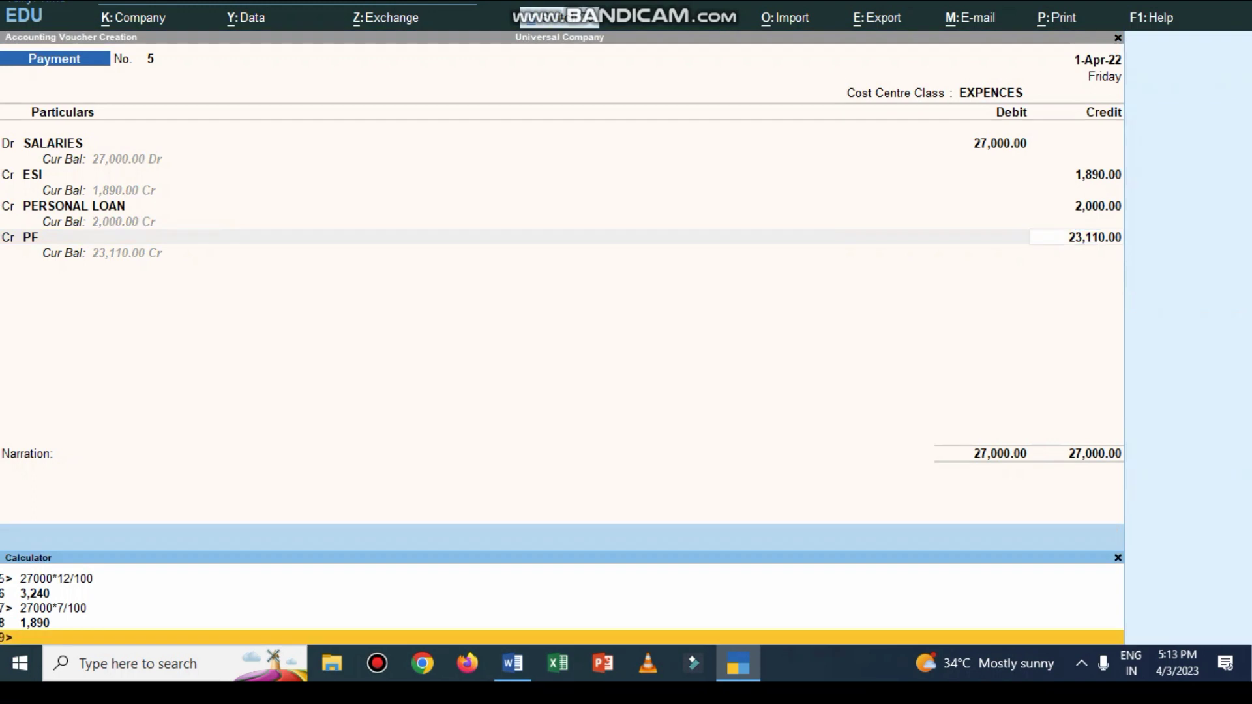
text(27000*12/100)
key(Return)
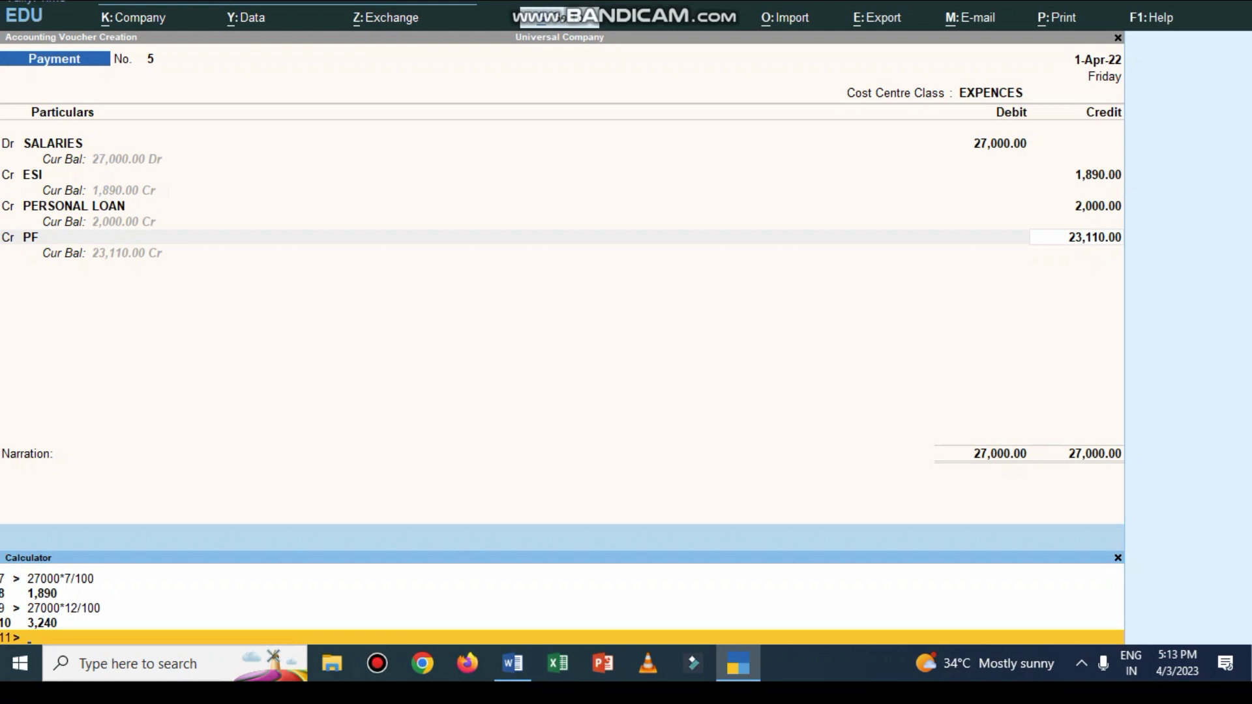
key(ctrl+n)
key(BackSpace)
text(3240)
key(Return)
key(Return)
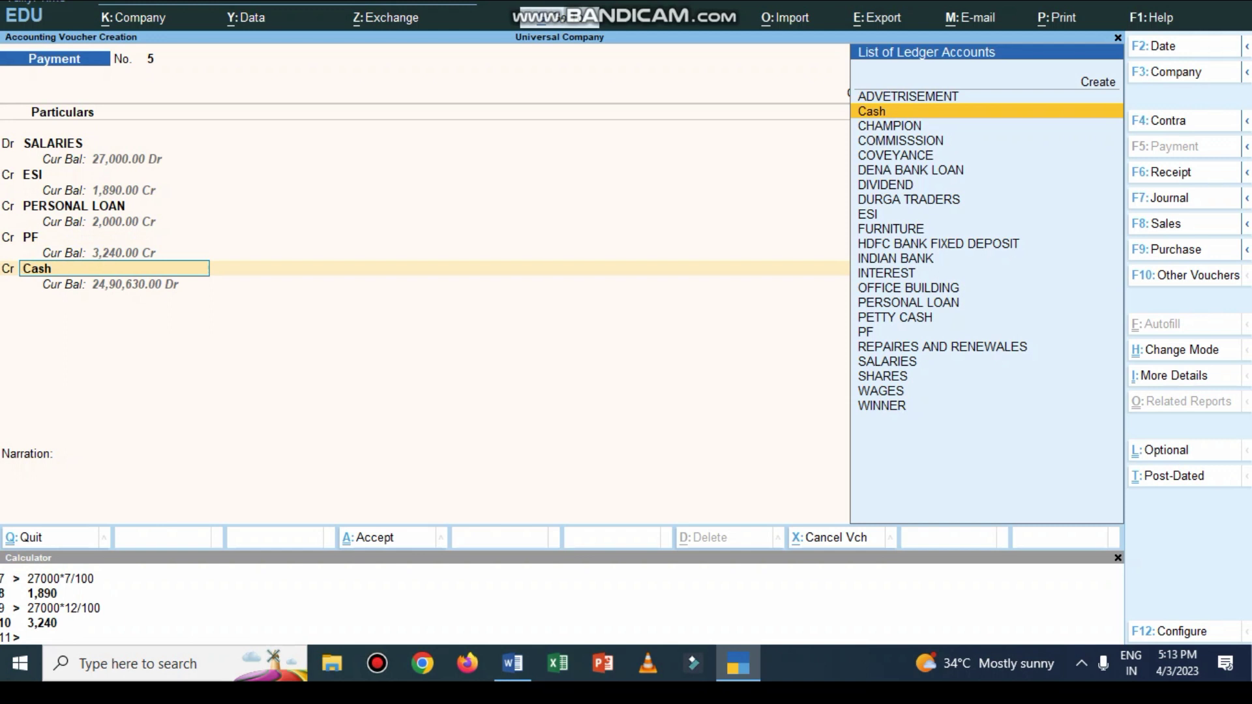
- Recheck transaction 10 in Word and credit Cash with the remaining 19,870 in Tally's payment voucher
key(alt+Tab)
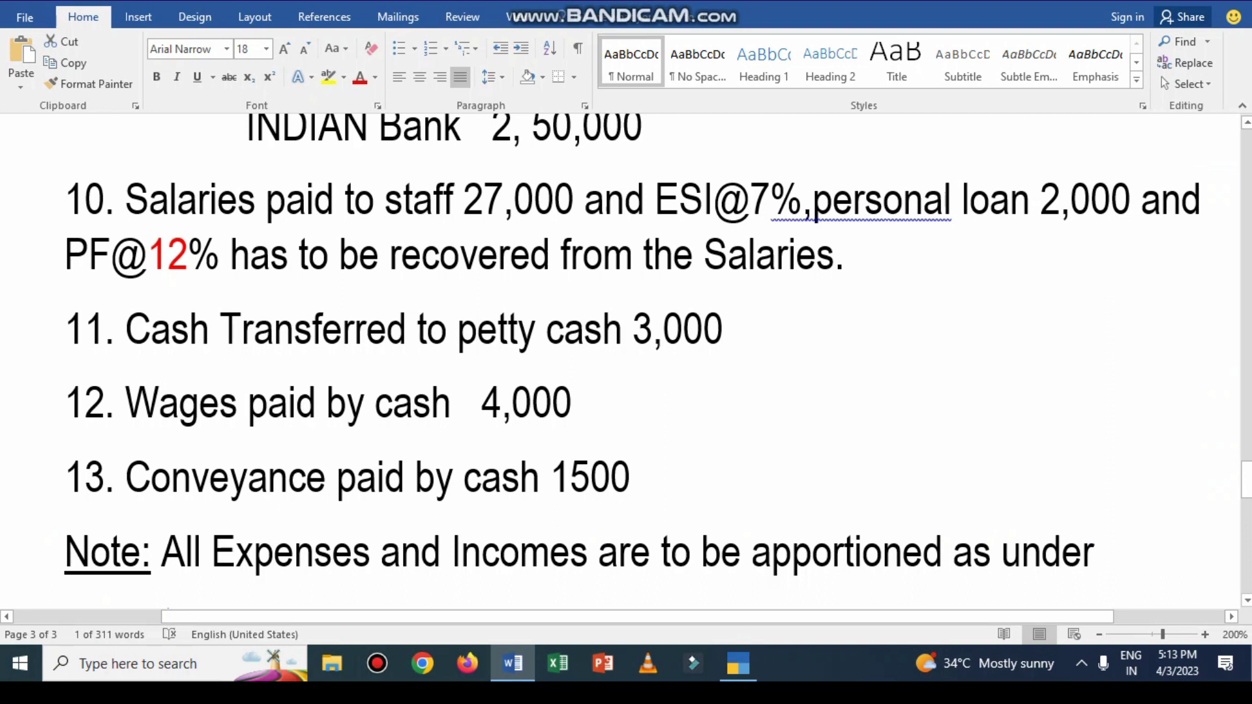
click(738, 664)
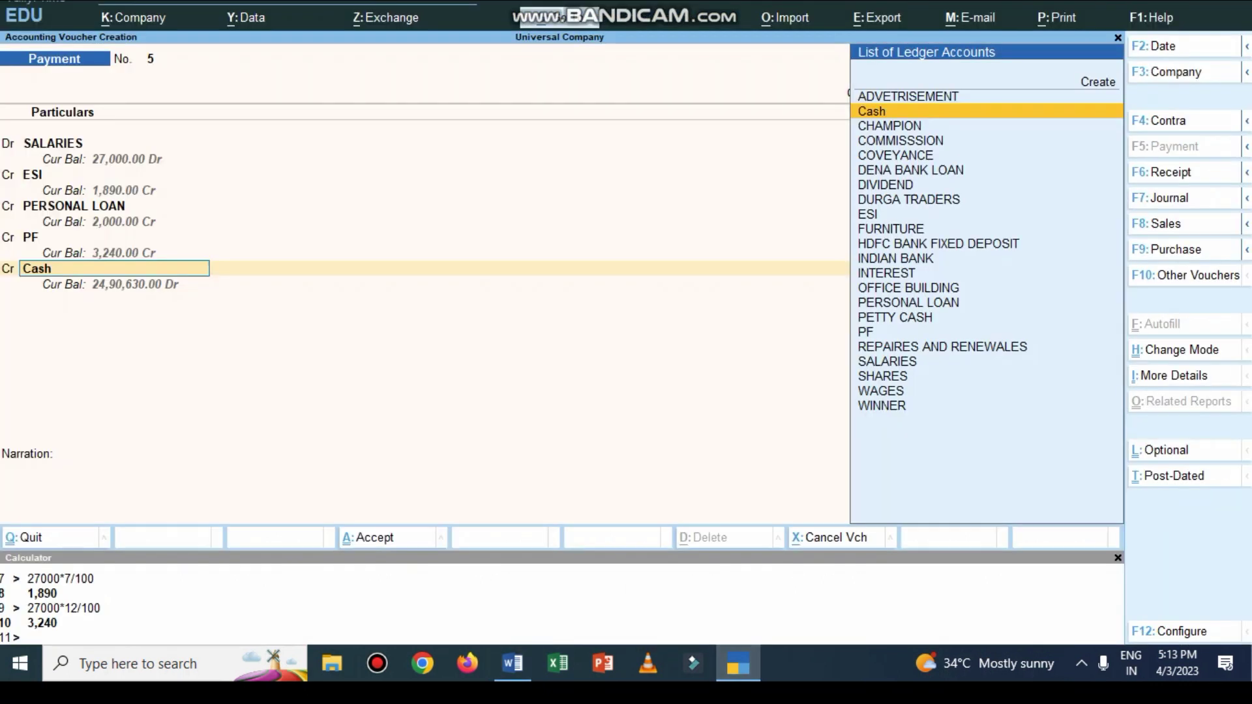
key(Return)
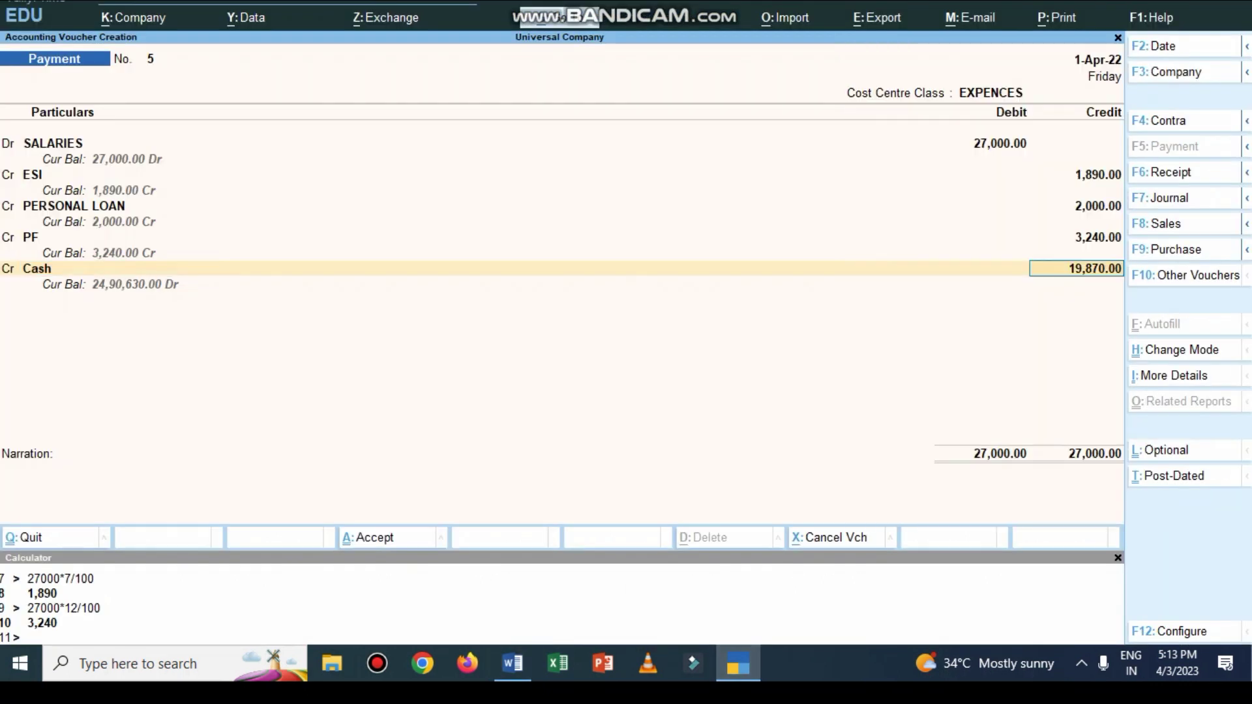
key(Return)
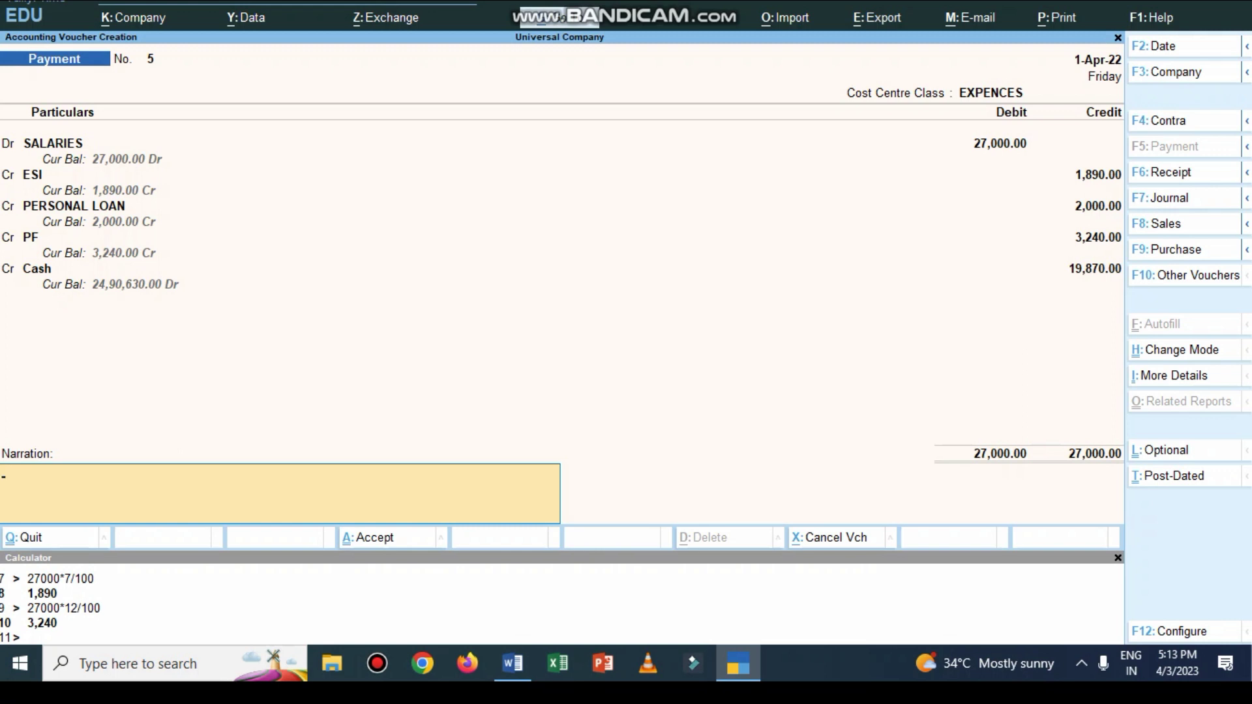
- Enter the narration "being expences paid by cash" and save the payment voucher
text(being expences paid by cash)
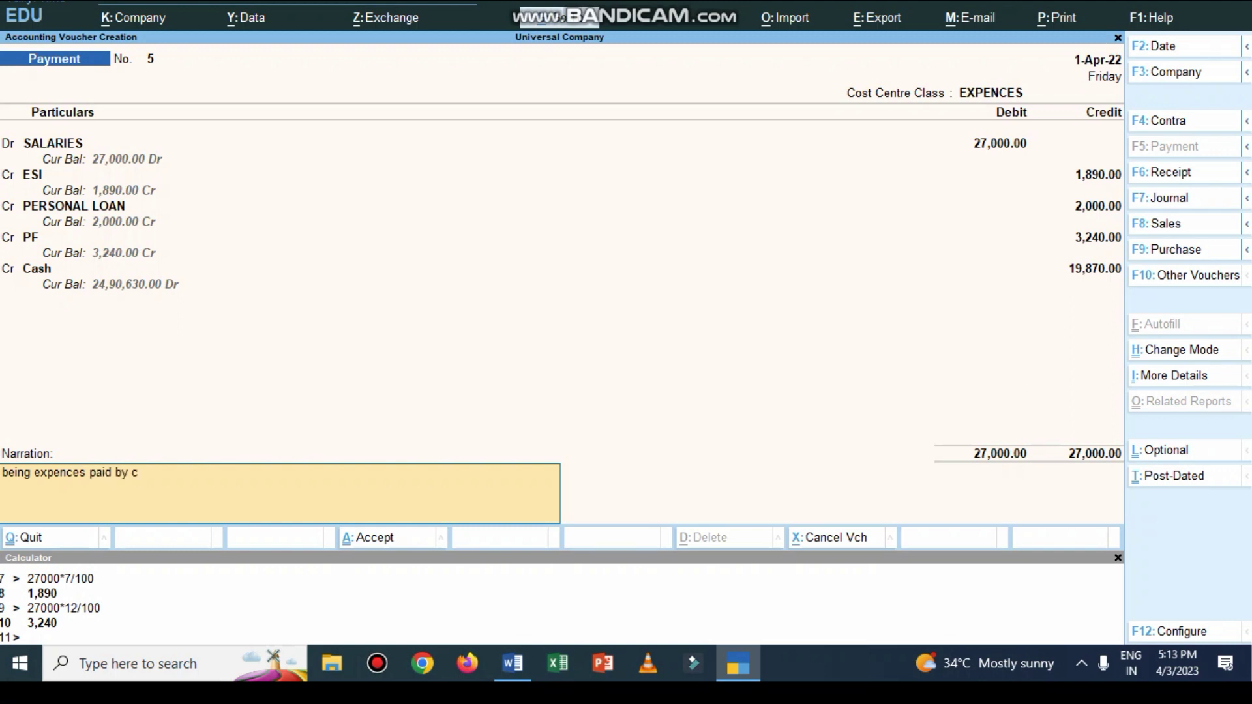
key(Return)
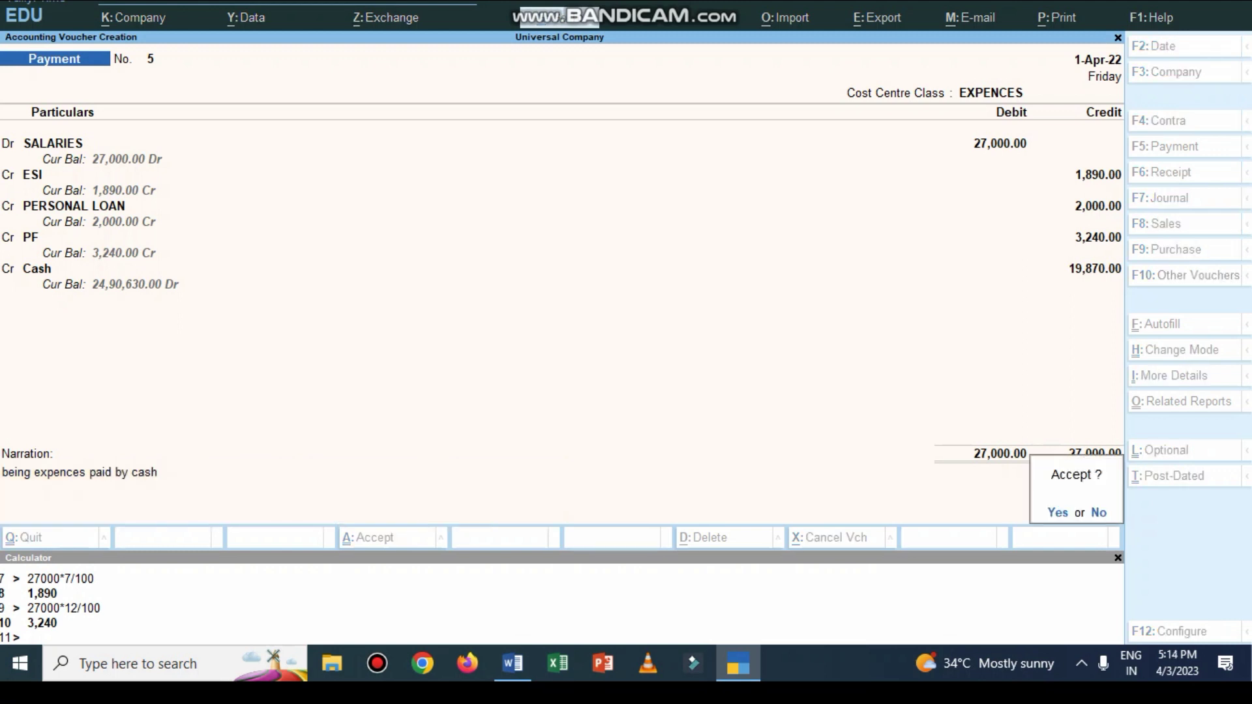
key(Return)
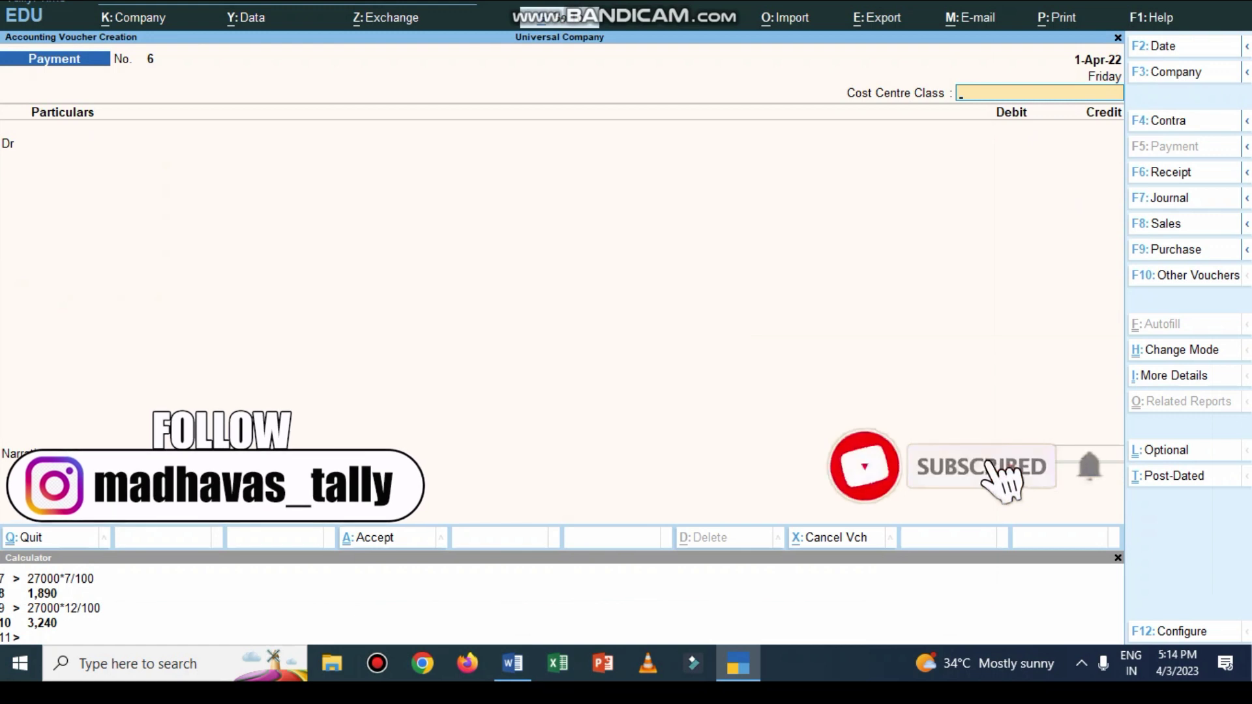
- Check transaction 11 in Word and, in a Tally contra voucher without cost centre class, credit Cash and debit PETTY CASH with 3,000
key(alt+Tab)
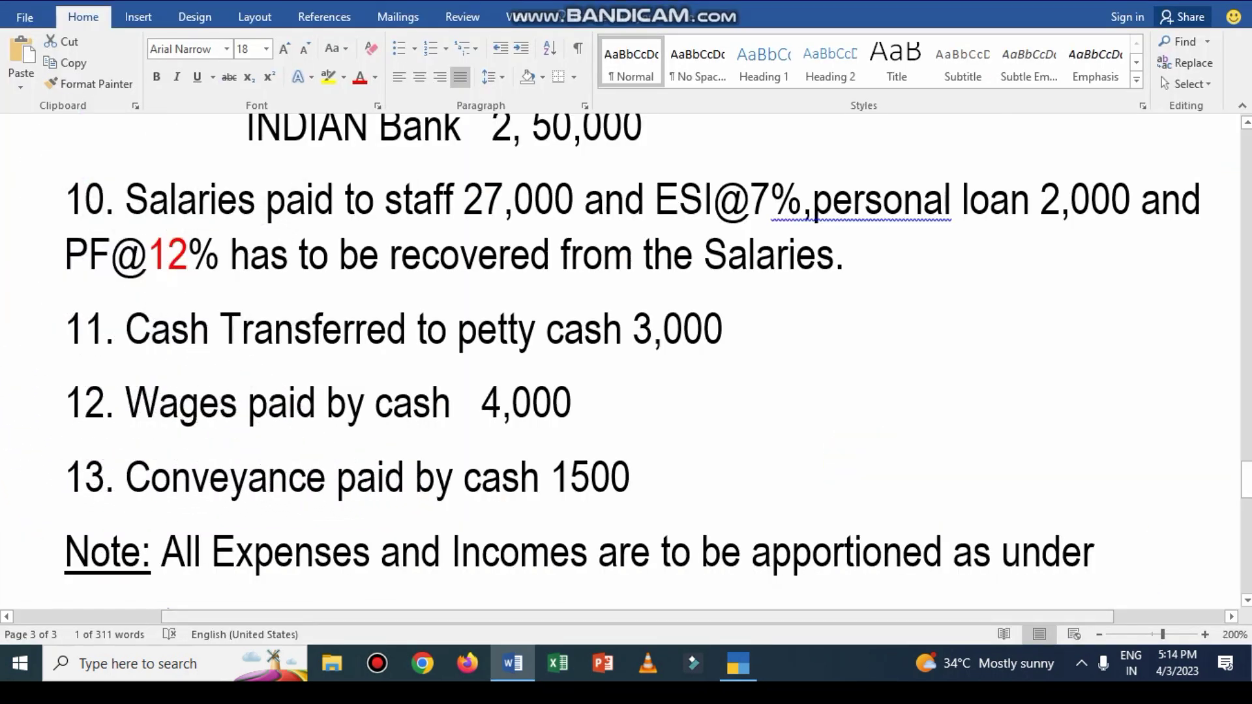
click(737, 664)
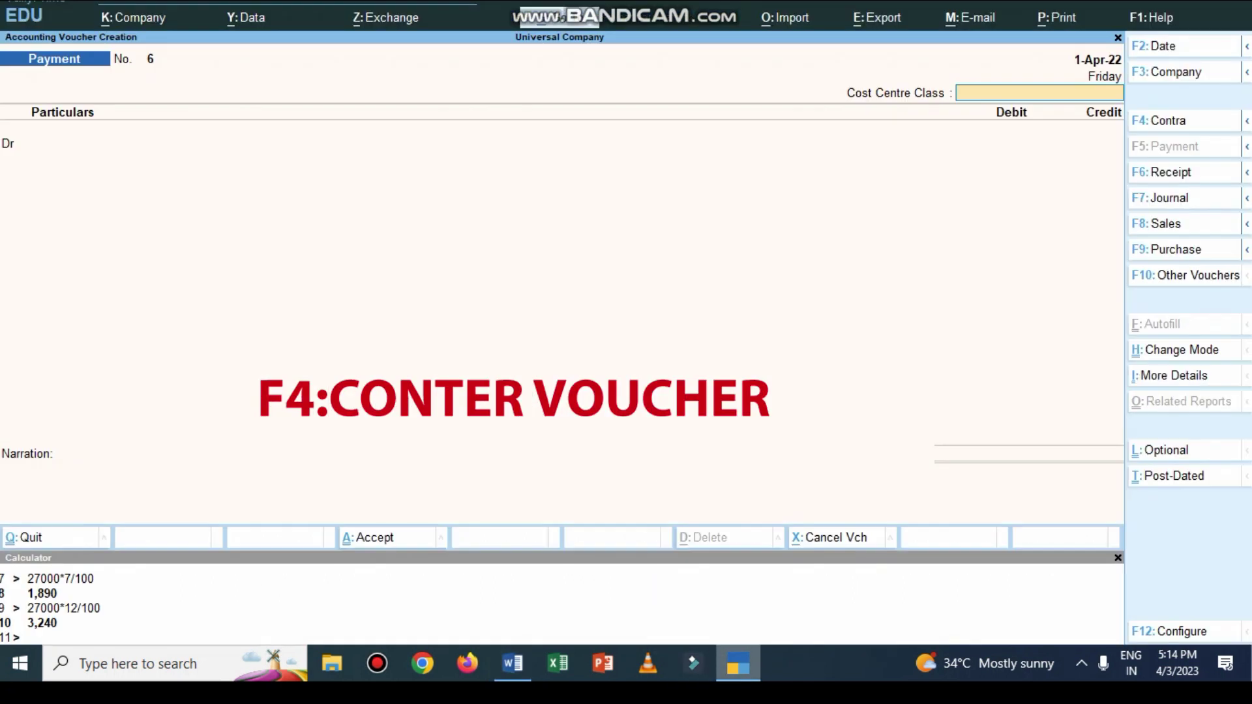
key(F4)
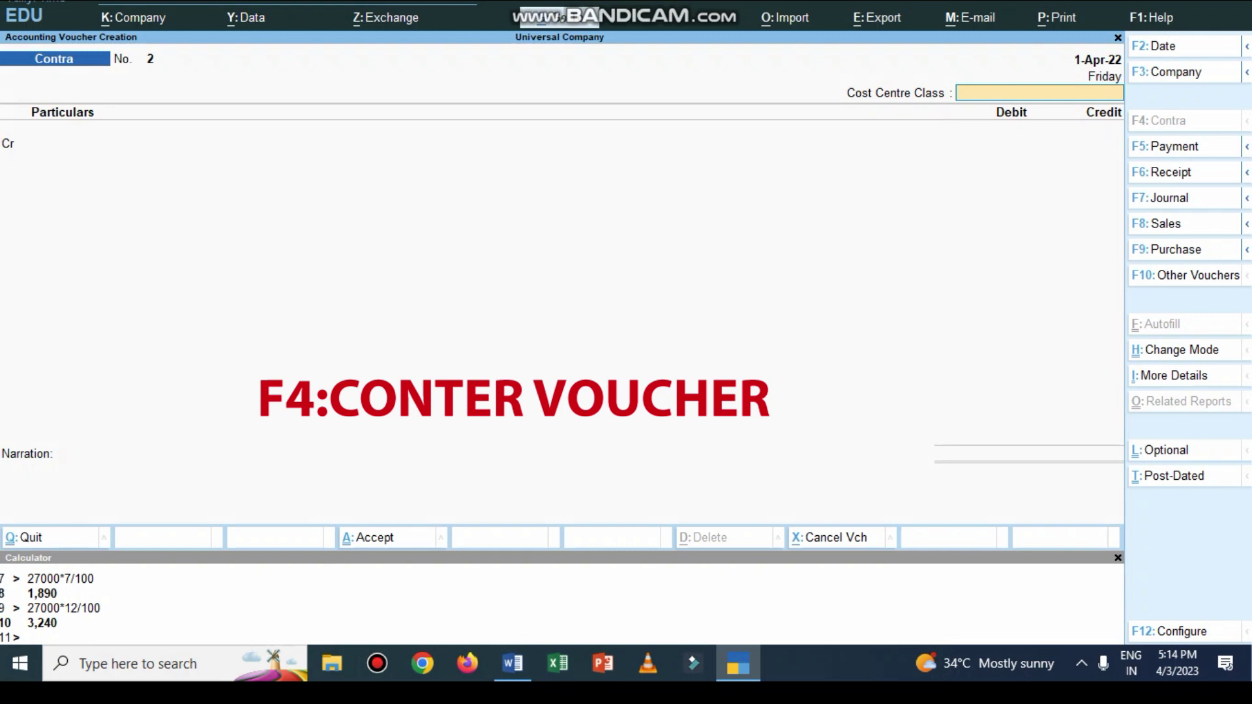
key(Return)
key(Return)
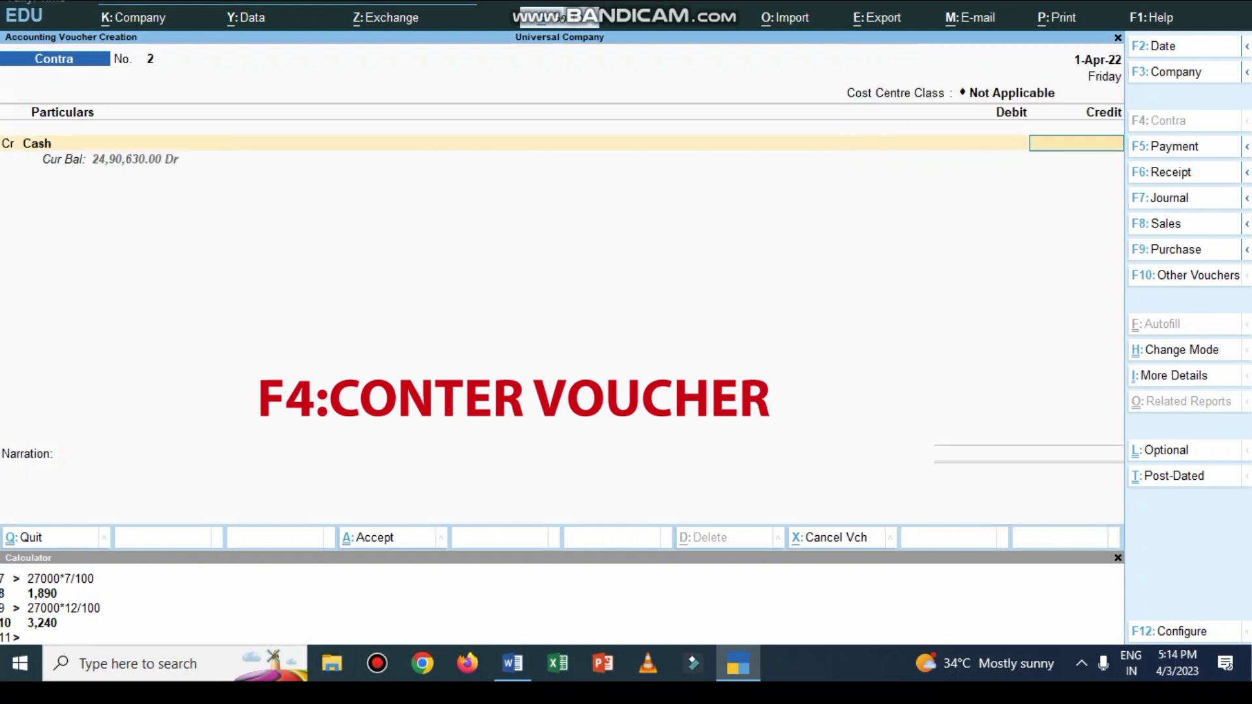
text(3000)
key(Return)
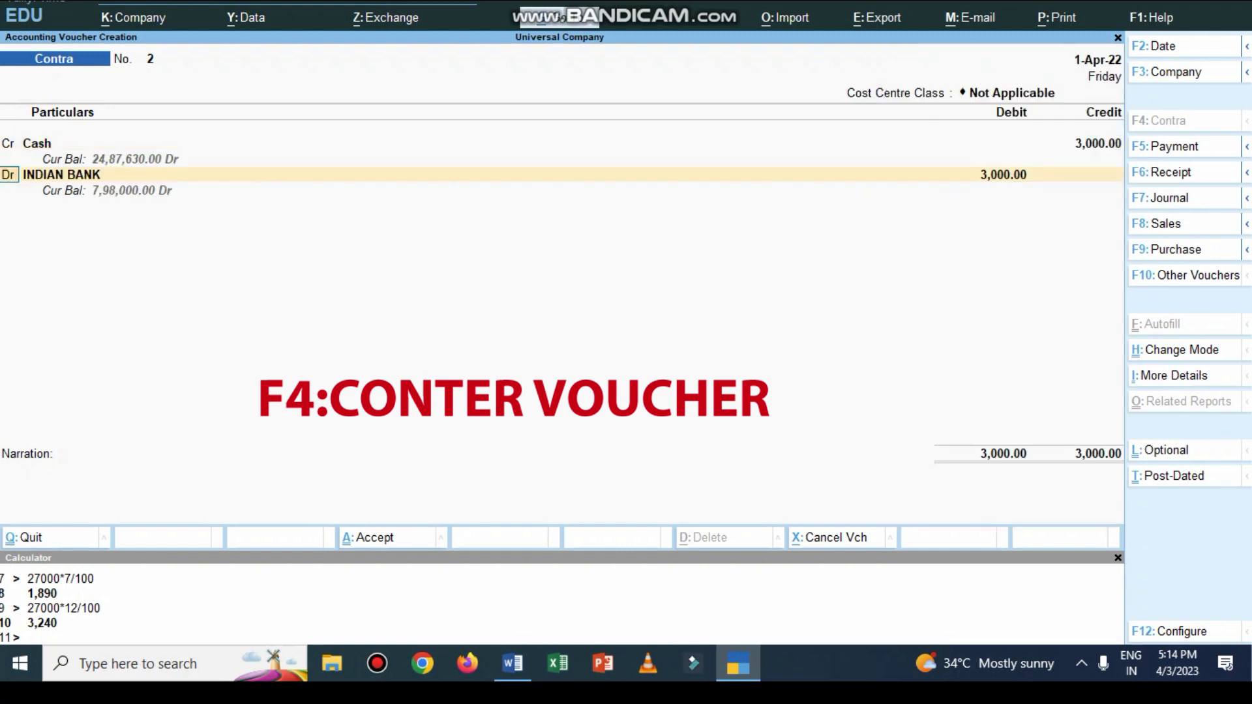
key(Down)
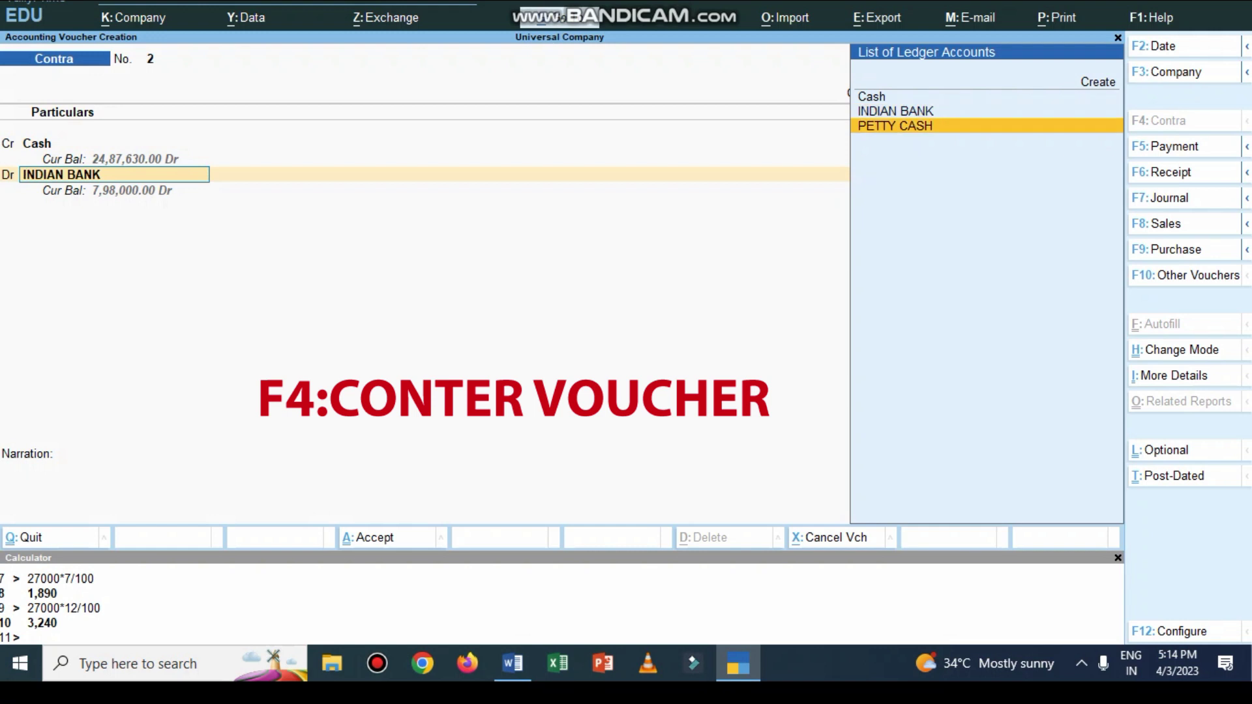
key(Return)
key(Return)
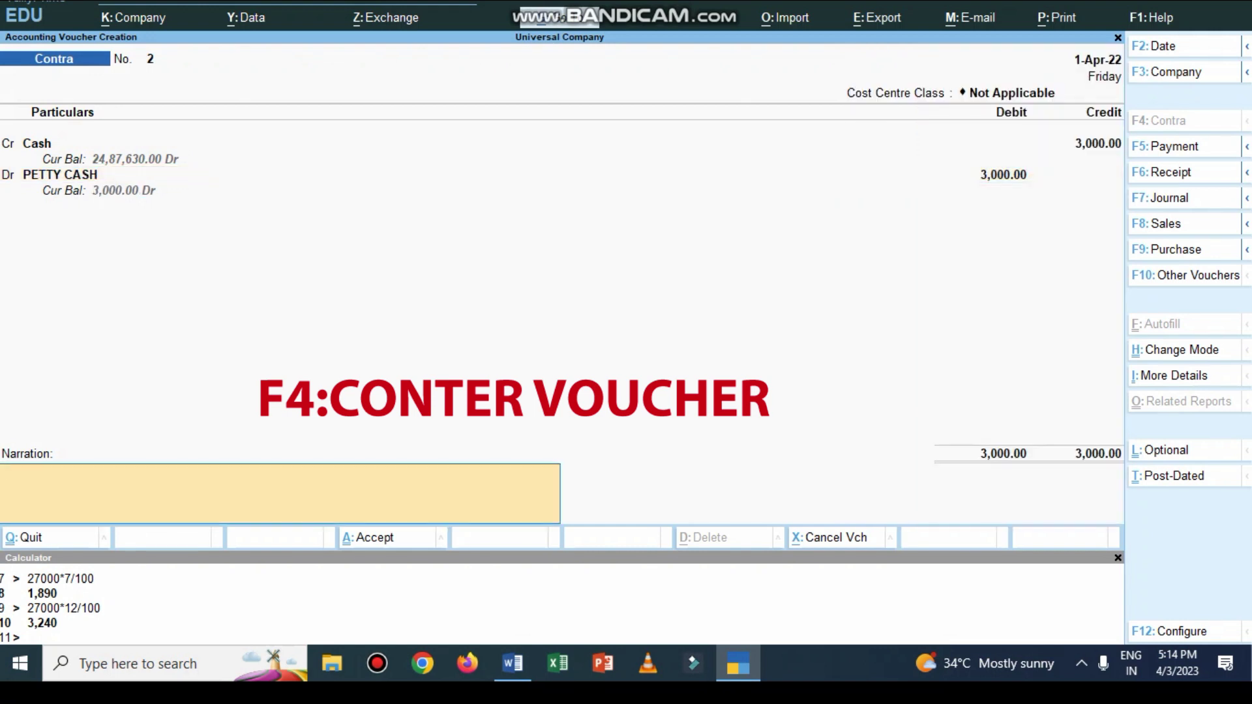
- Enter the narration "beng cash transsfered" for the petty cash transfer and save the contra voucher
text(beng cash trNSE)
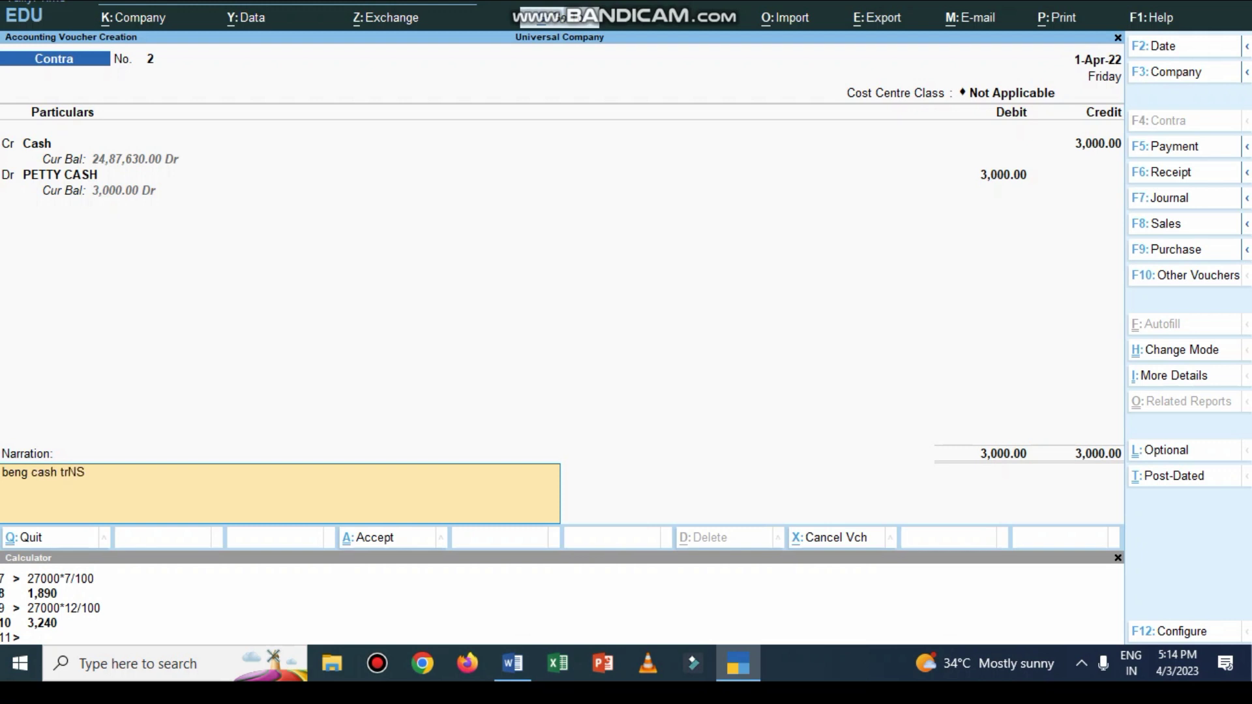
key(BackSpace)
key(BackSpace)
key(BackSpace)
text(anssfered)
key(Return)
key(Return)
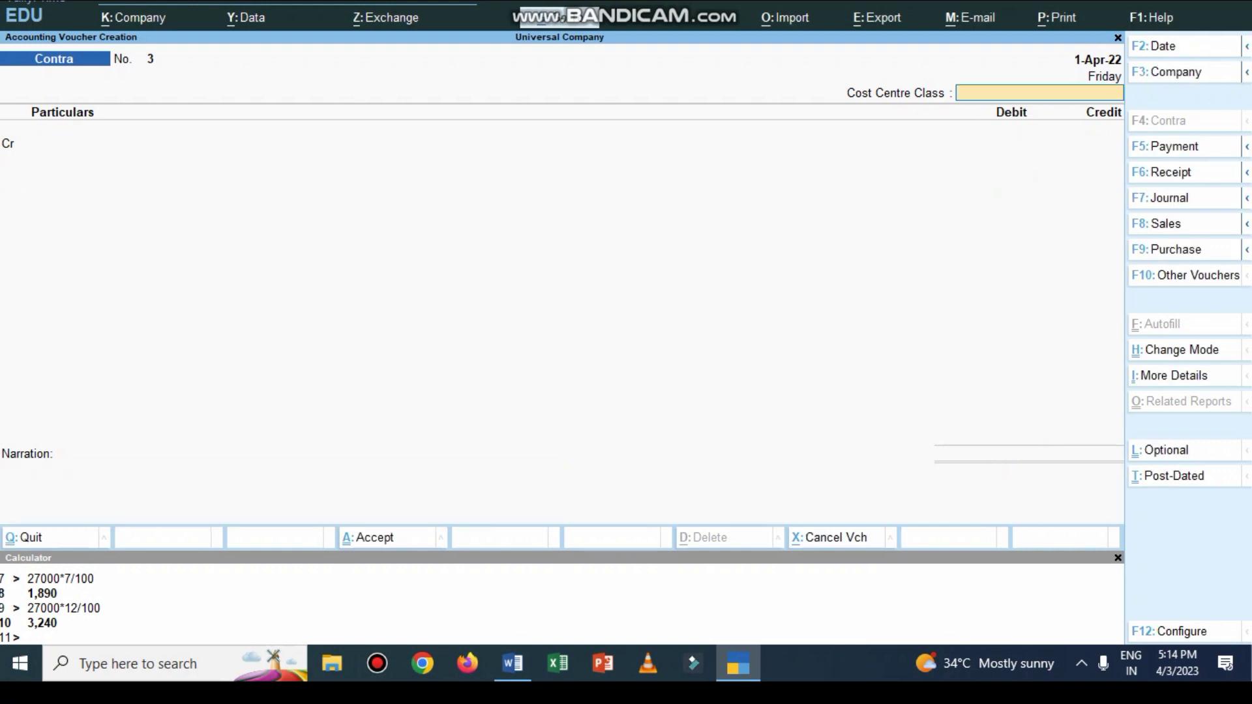
- Check transaction 12 in Word and, in a Tally payment voucher with class EXPENCES, debit WAGES and credit Cash with 4,000
key(alt+Tab)
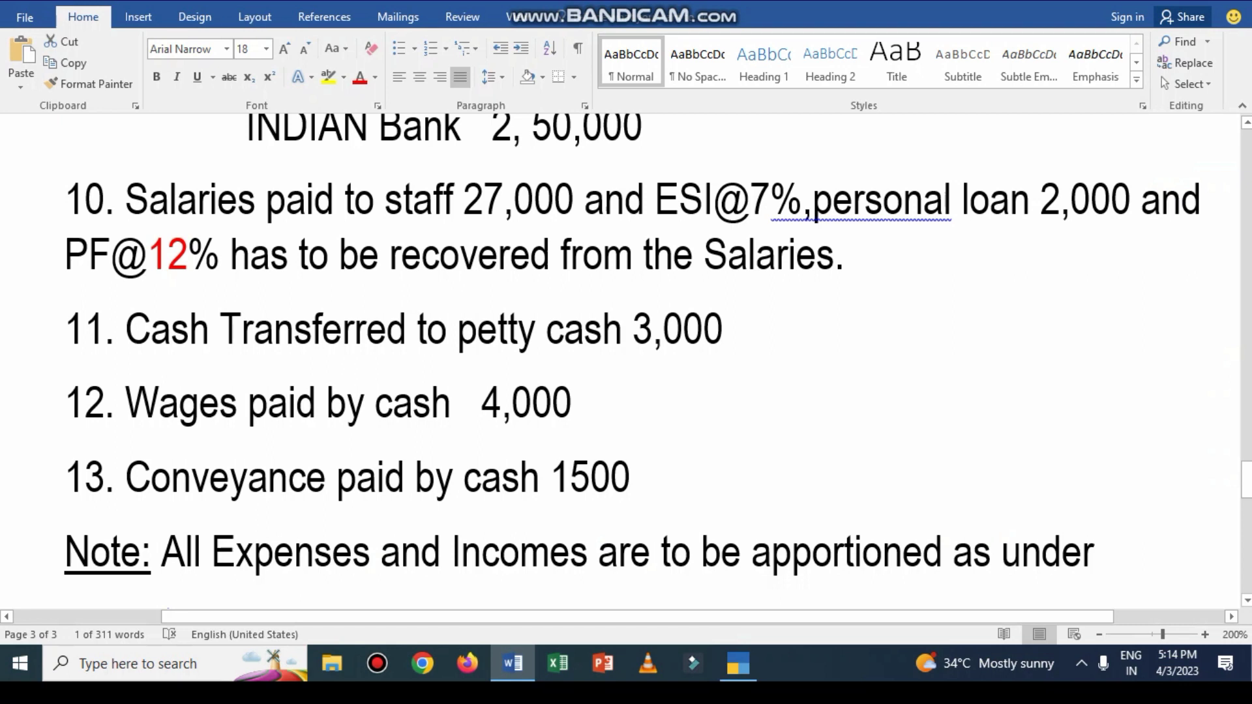
key(alt+Tab)
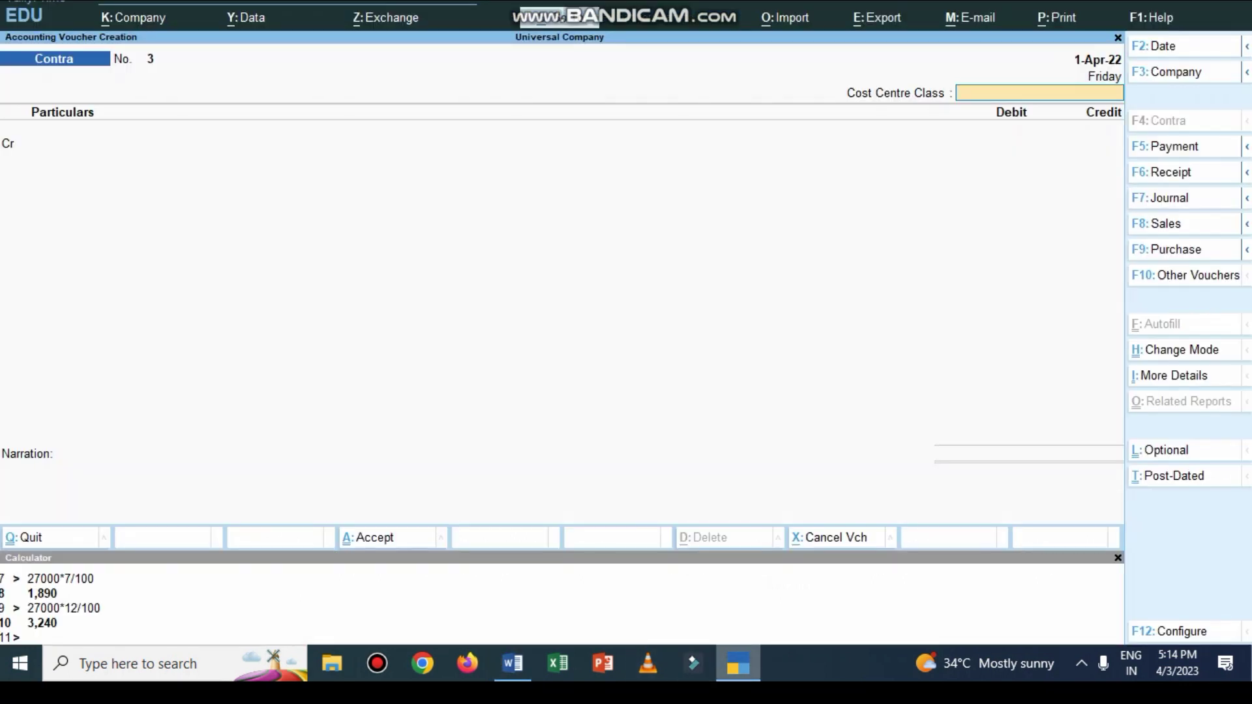
key(F5)
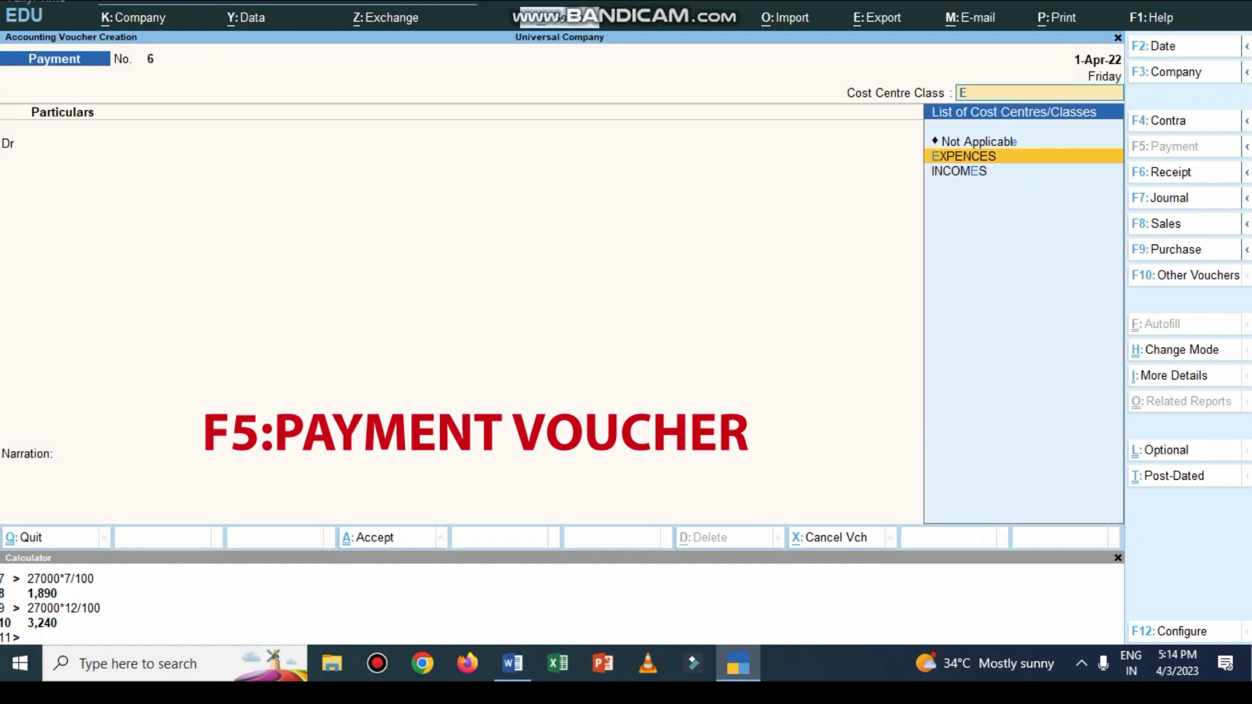
key(Return)
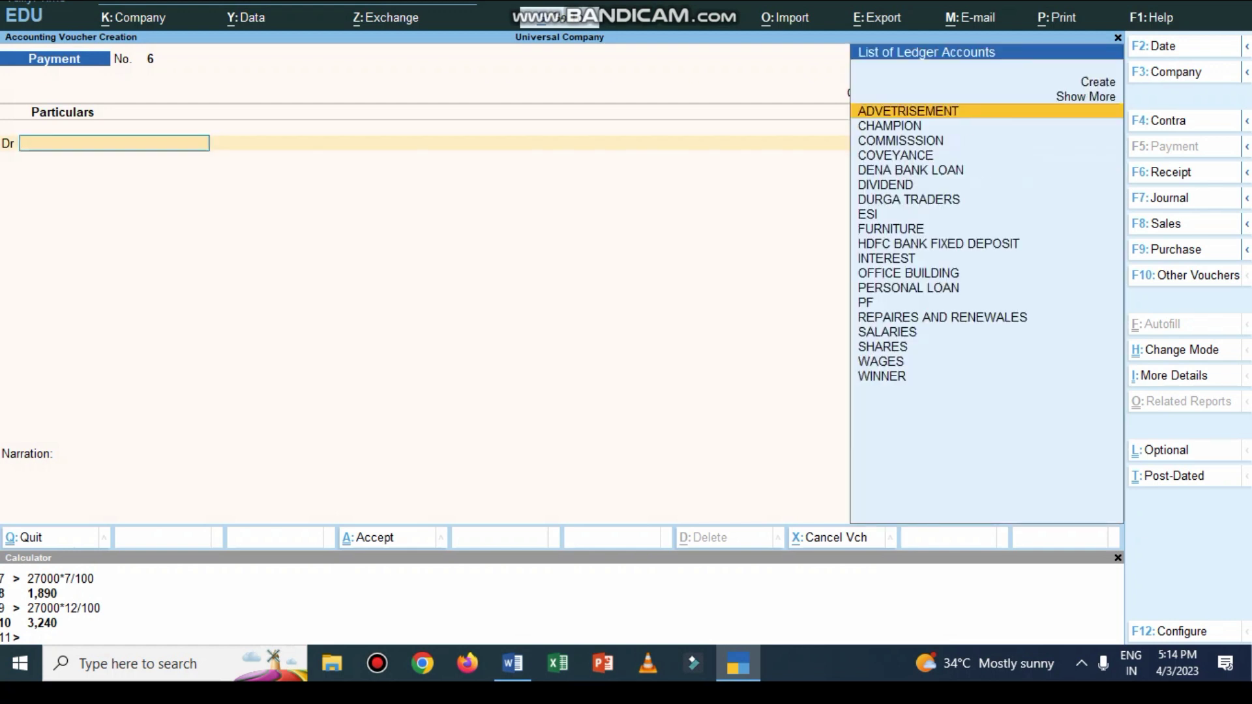
text(Wa)
key(Return)
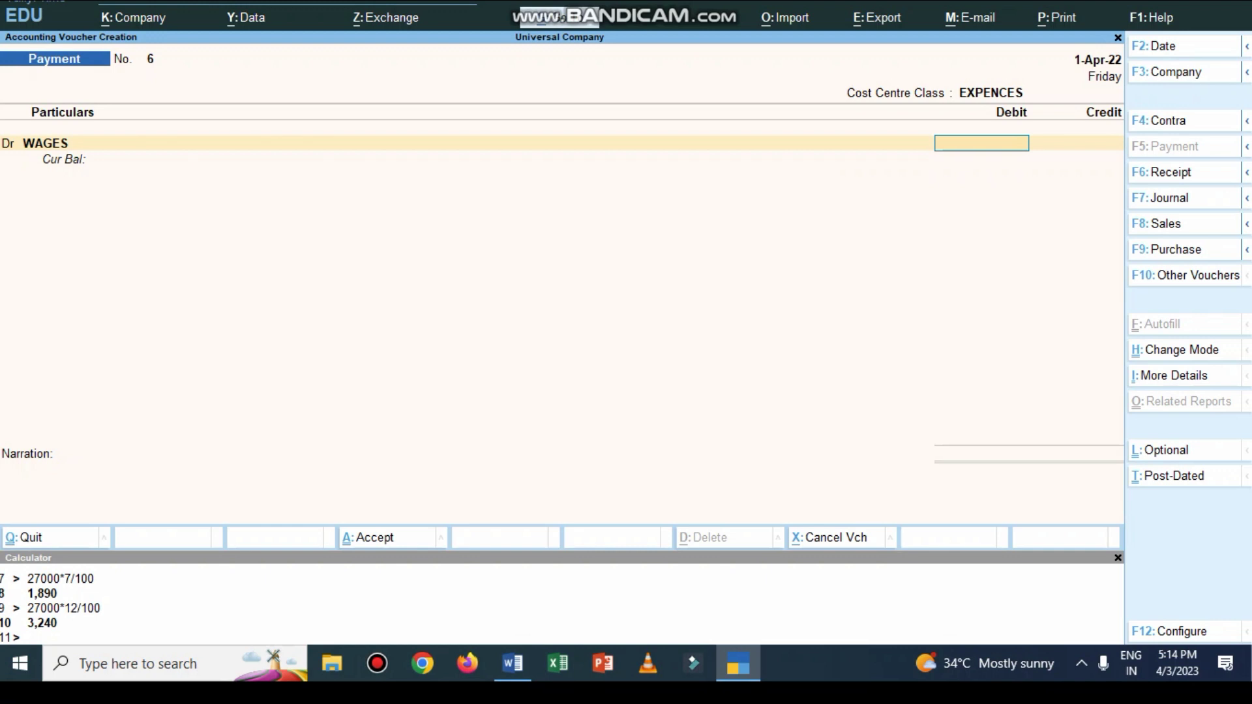
text(4000)
key(Return)
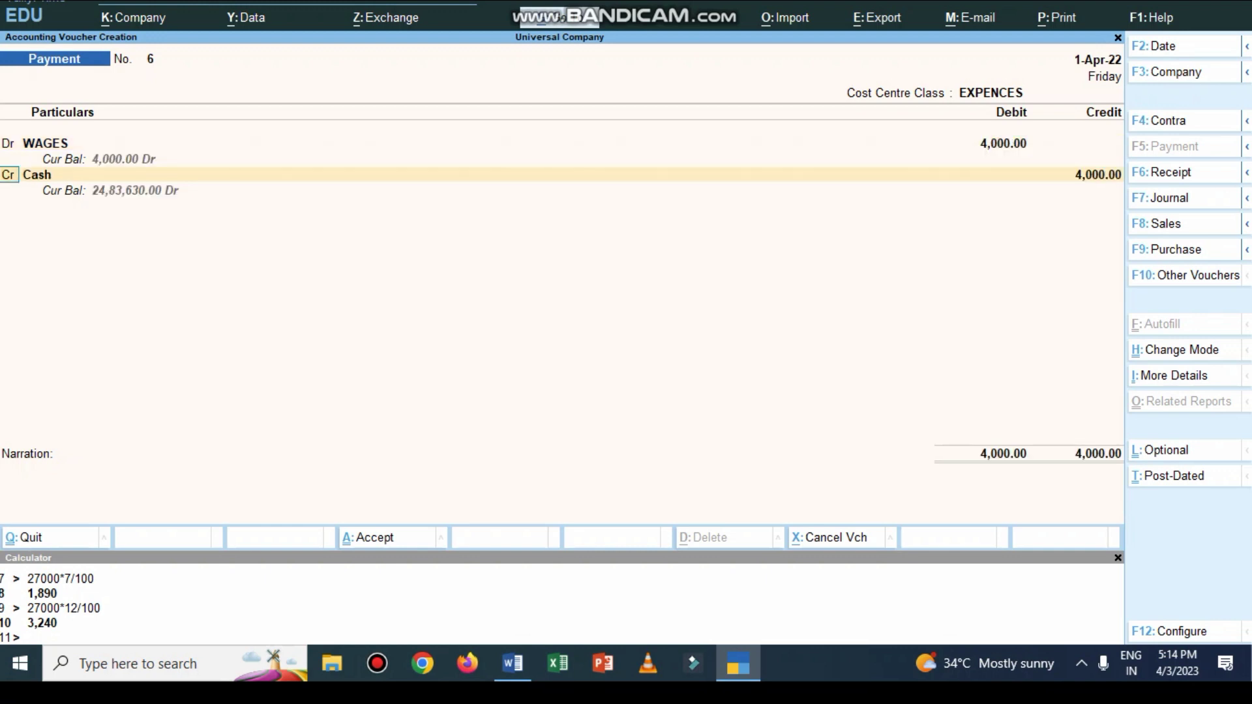
- Enter the narration "being expences paid" and save the wages payment voucher
key(Return)
key(Return)
text(being expences paid)
key(Return)
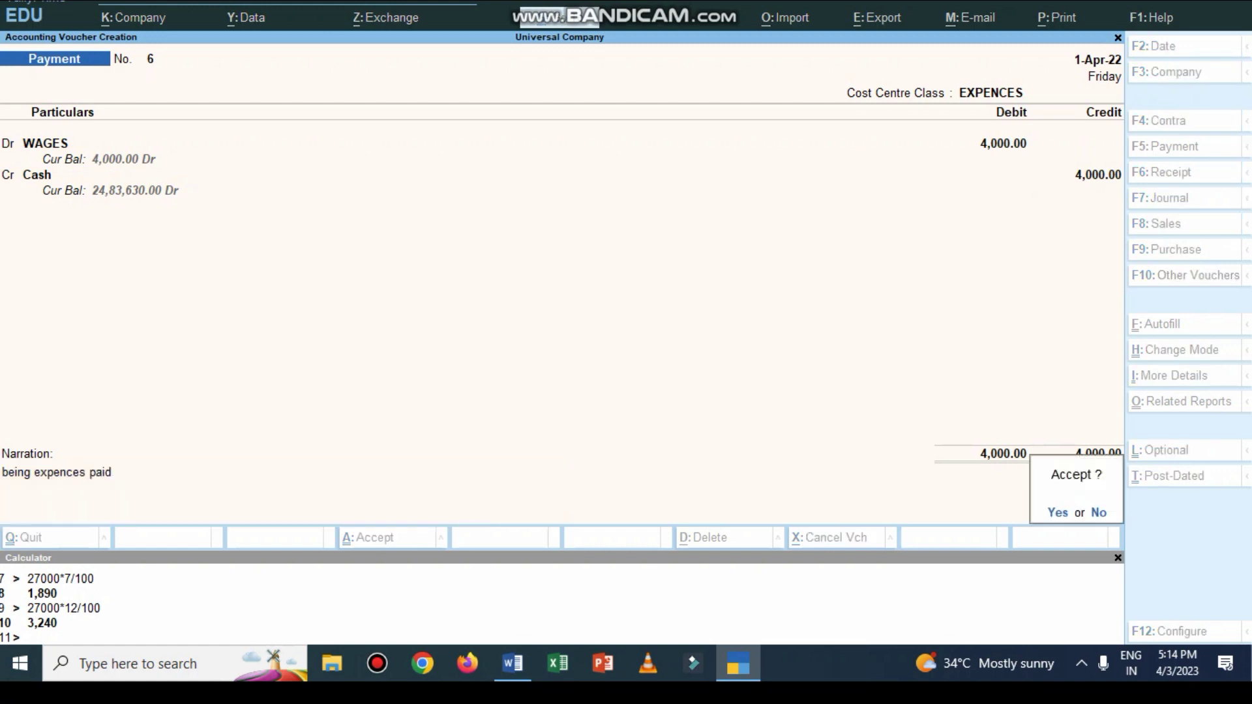
key(y)
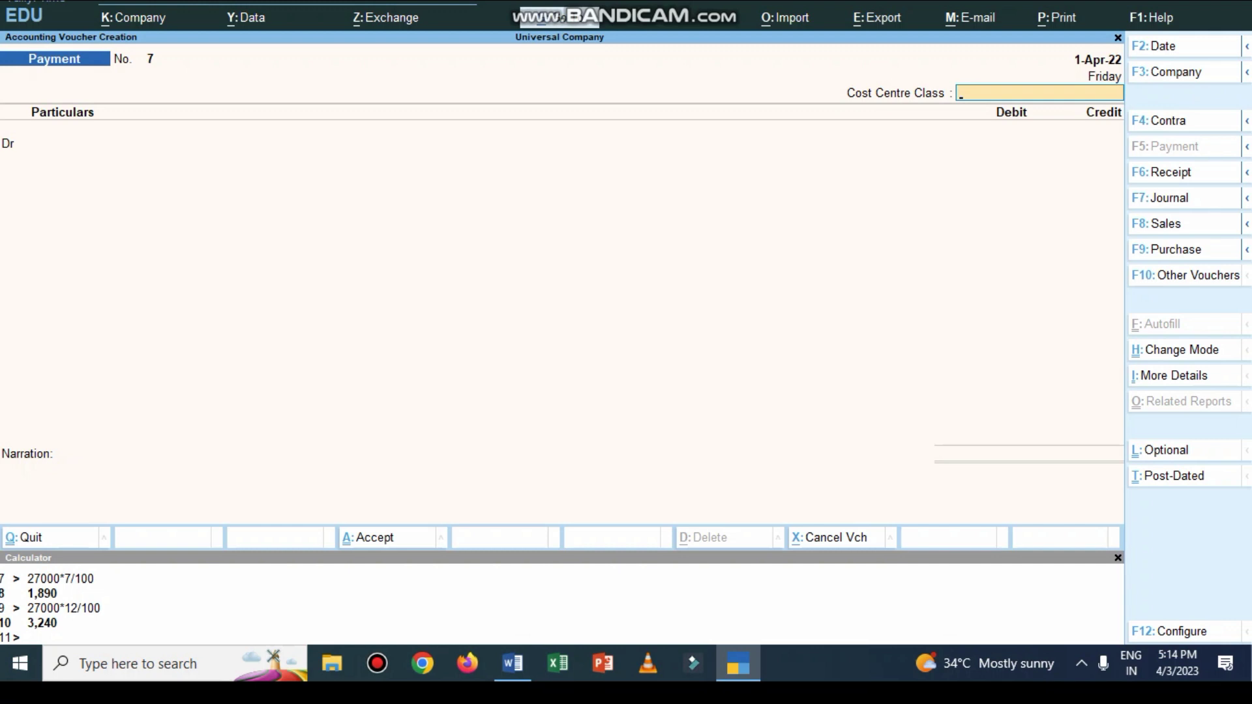
- Check transaction 13 in Word and, in a Tally payment voucher with class EXPENCES, debit COVEYANCE and credit Cash with 1,500
key(alt+Tab)
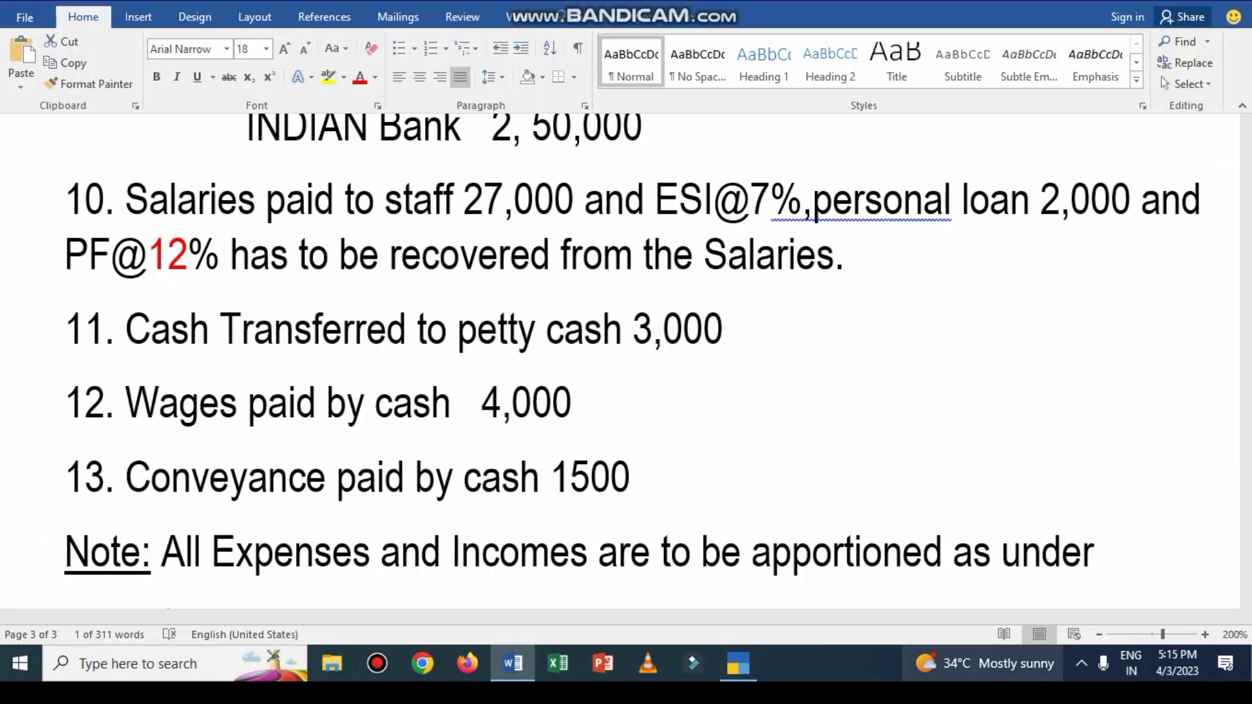
key(alt+Tab)
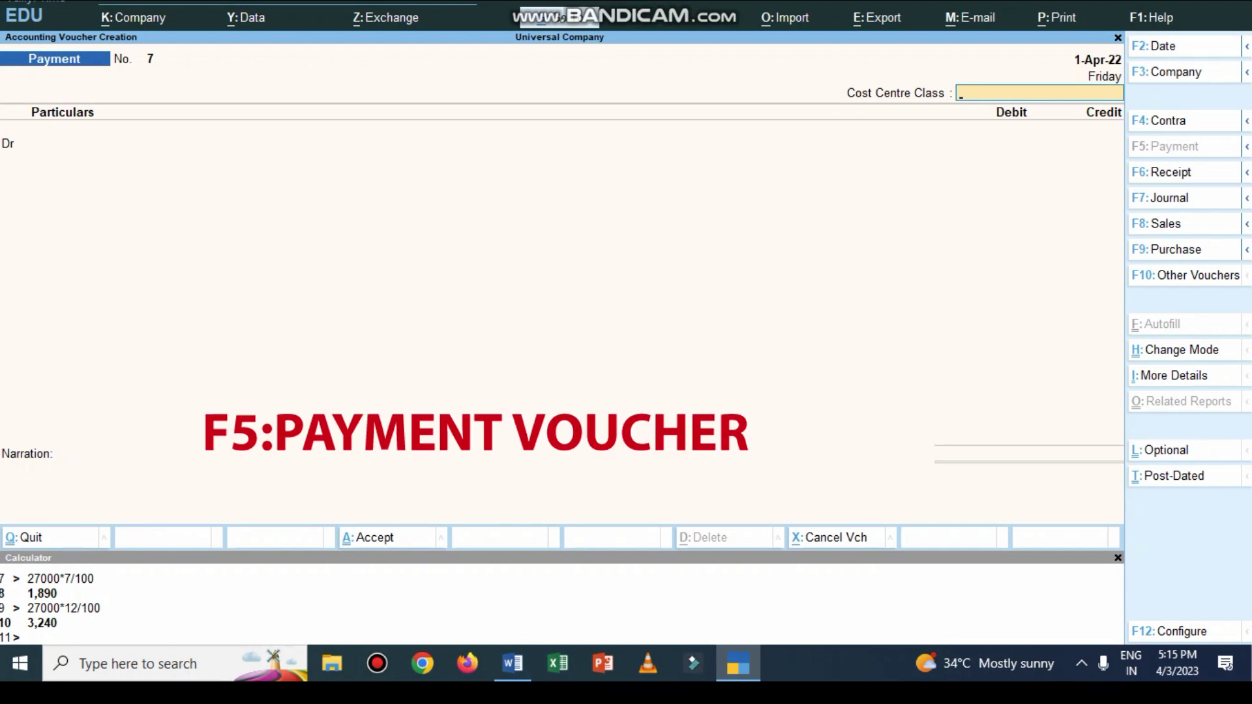
key(Return)
text(cov)
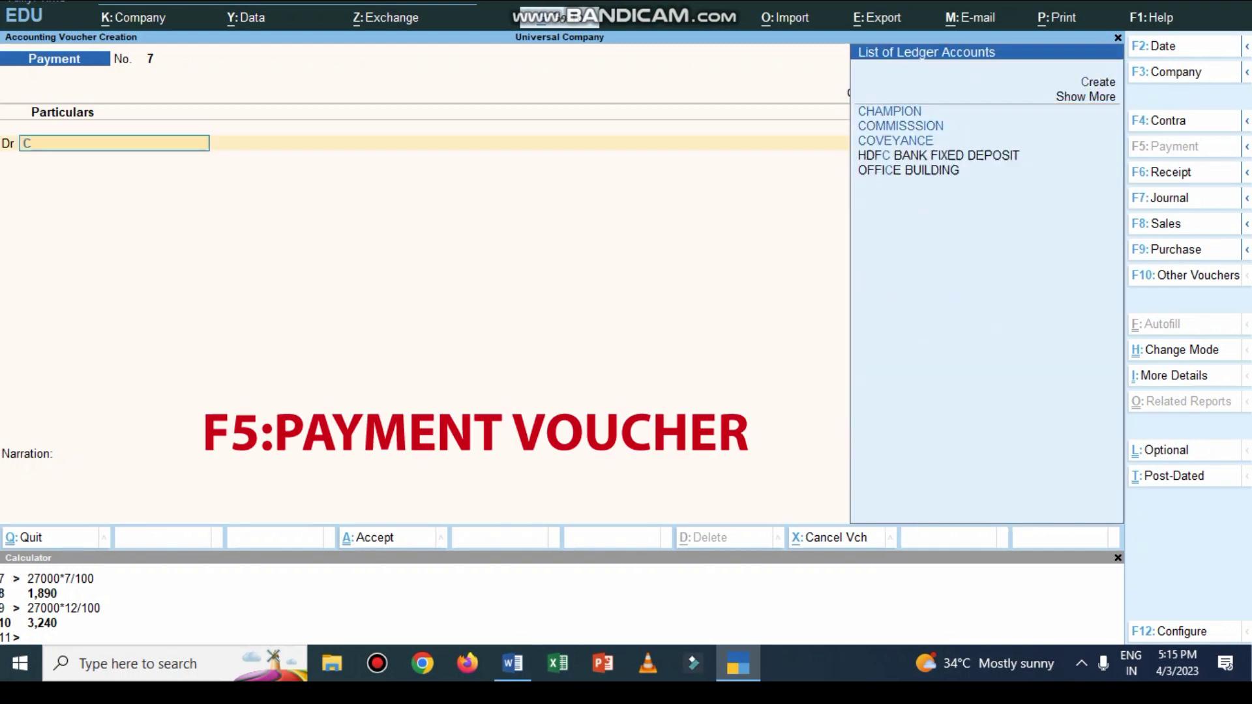
key(Return)
text(1500)
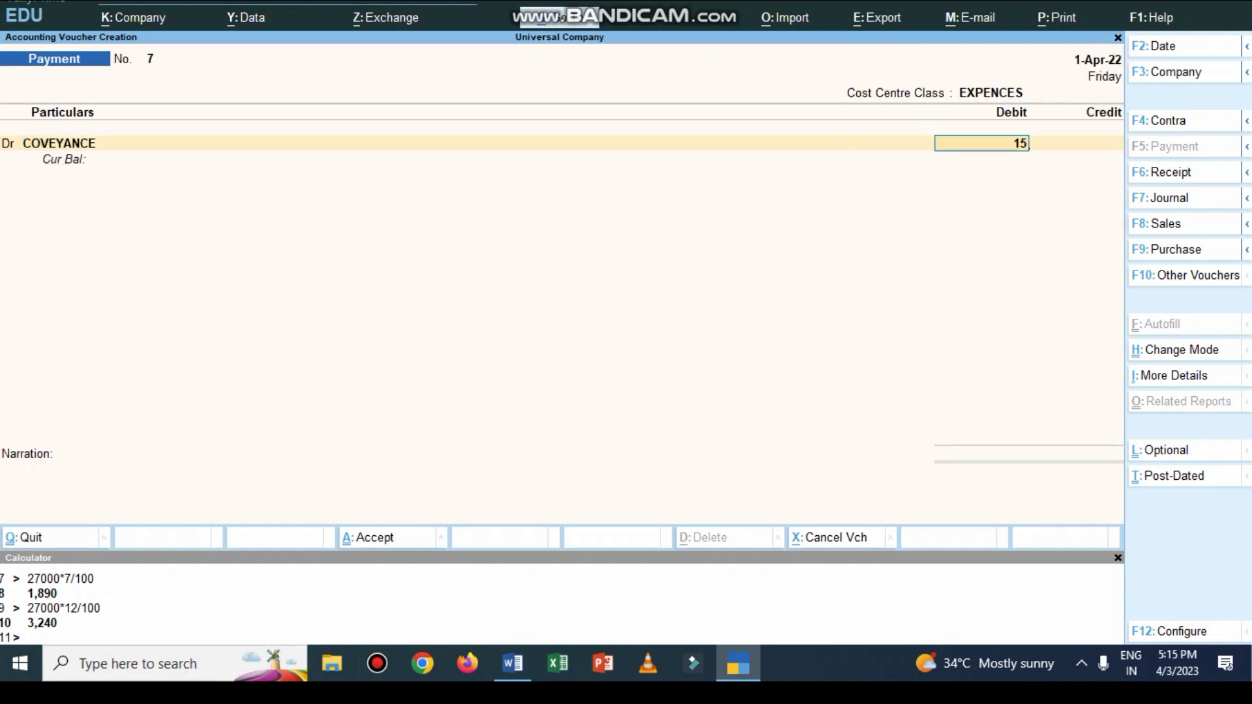
key(Return)
text(ca)
key(Return)
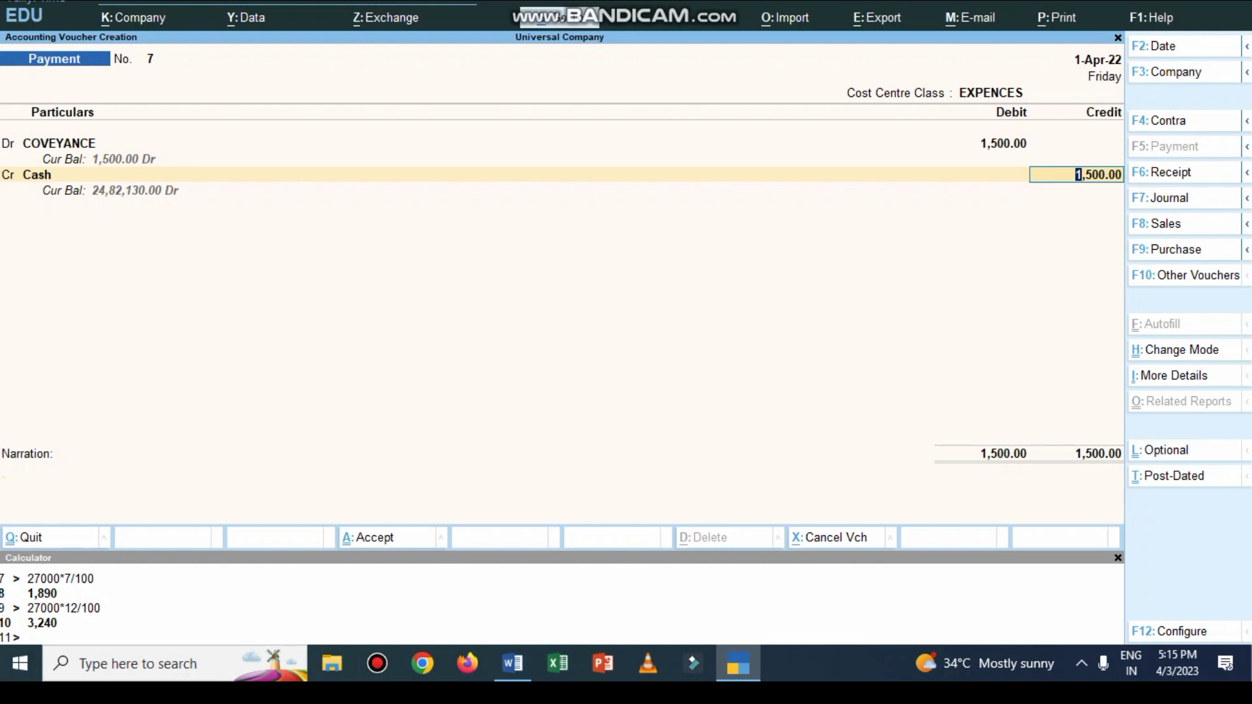
- Reuse the previous narration "being expences paid" for the conveyance payment and save the voucher
key(Return)
text(being expences paid)
key(ctrl+r)
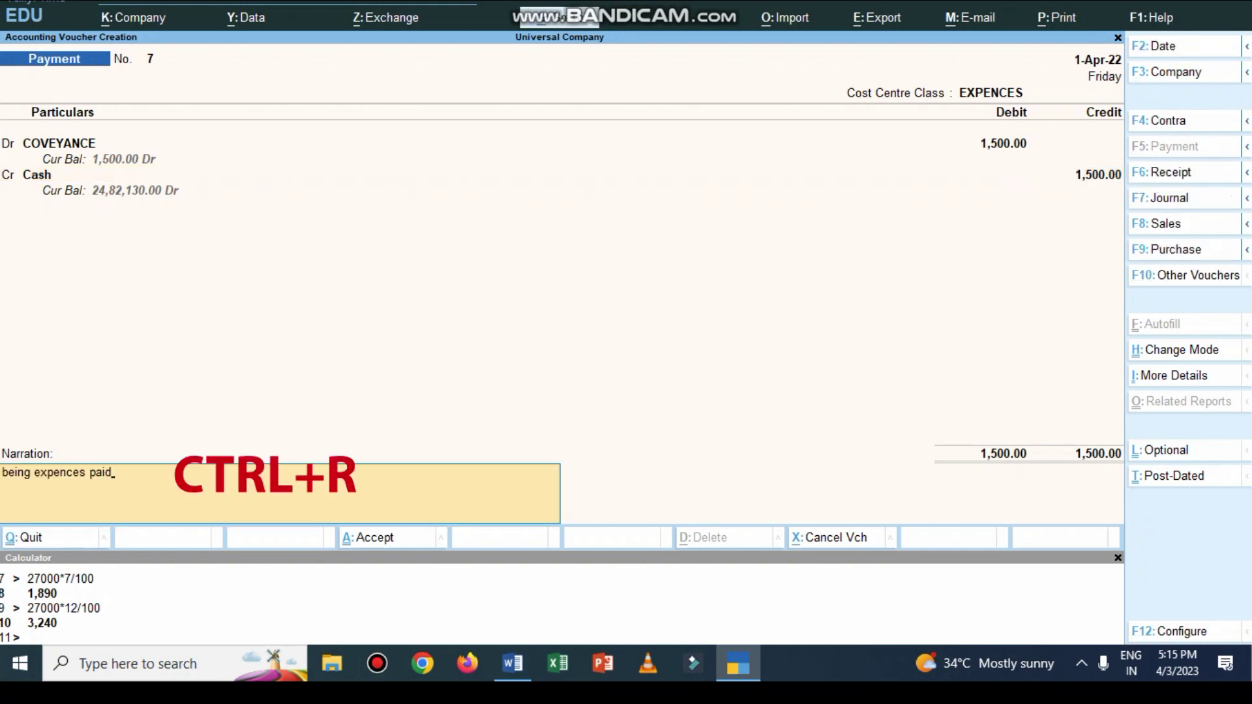
key(Return)
key(Return)
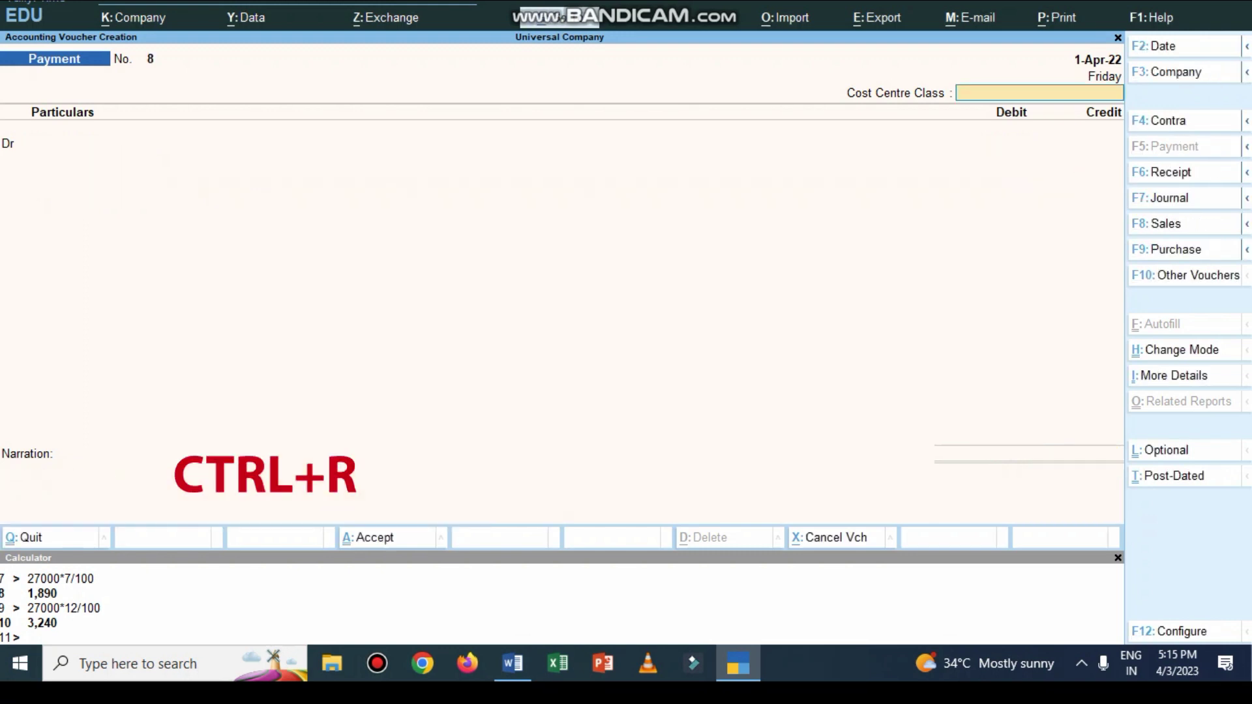
- Read the City Branch apportionment note at the end of the Word document, and leave voucher entry in Tally
key(alt+Tab)
scroll(815, 190, down, 1)
scroll(815, 186, down, 3)
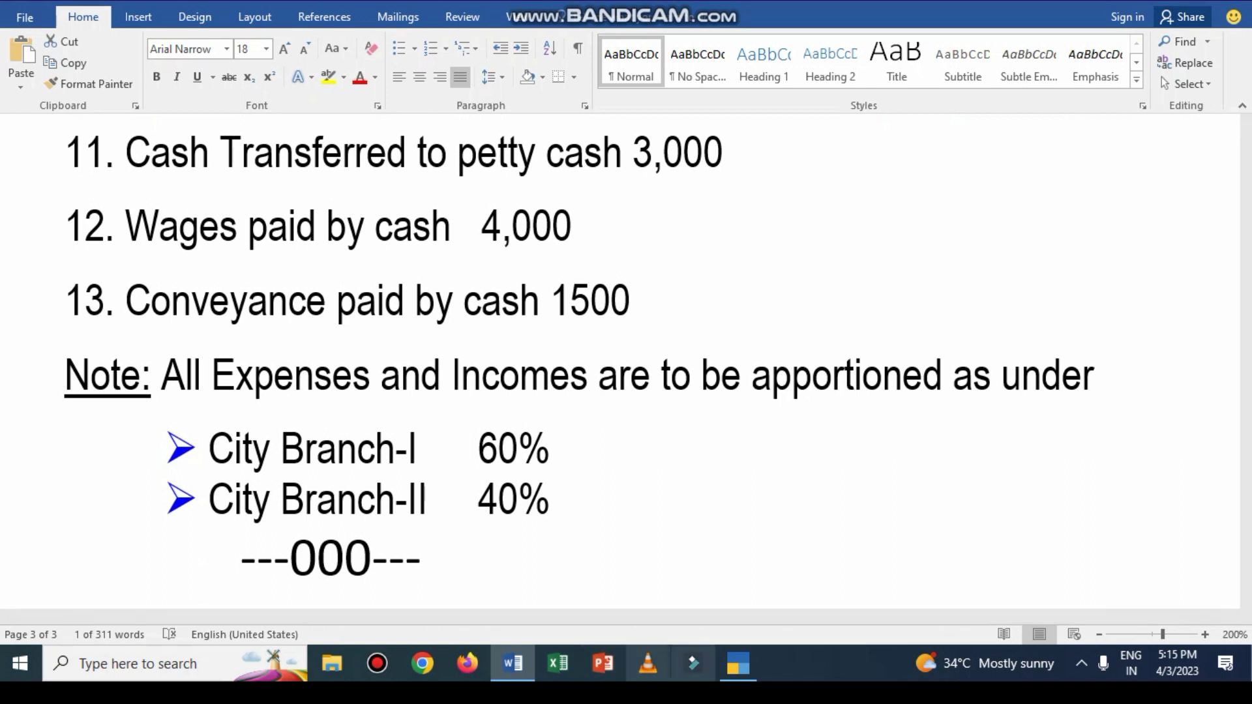
key(alt+Tab)
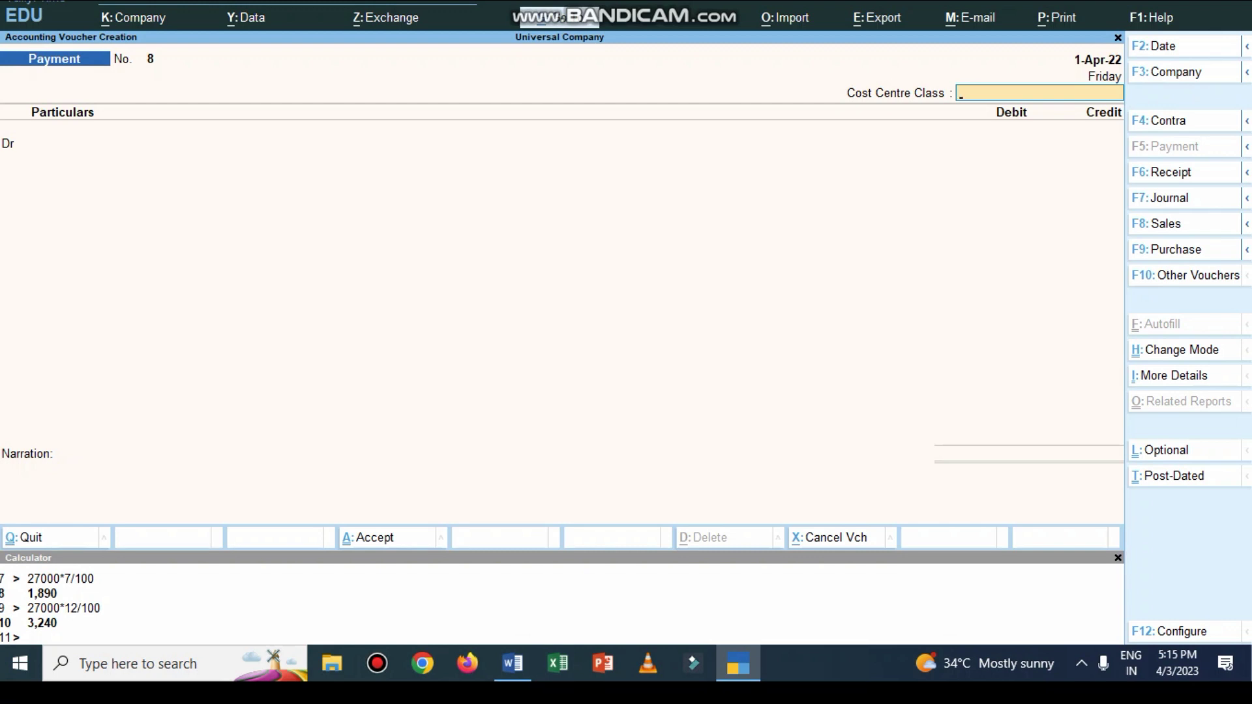
key(Escape)
key(y)
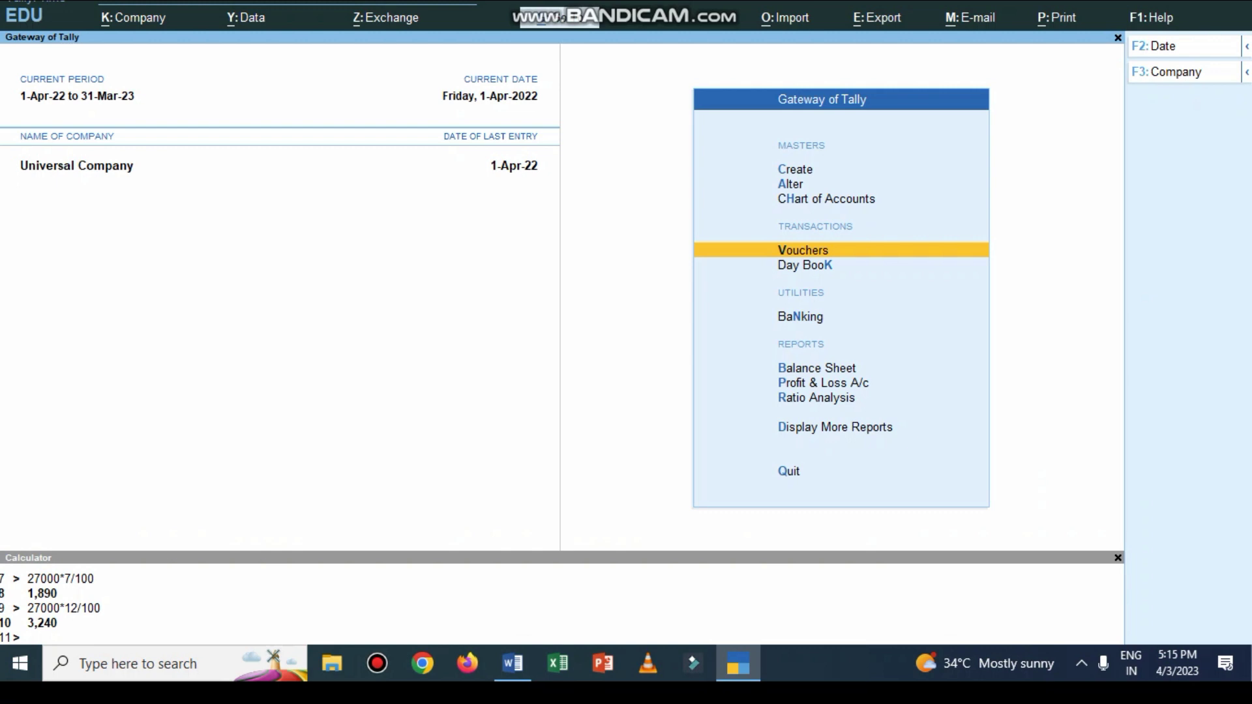
- Examine the closing balances in the Cash/Bank Books summary, and close the report
key(d)
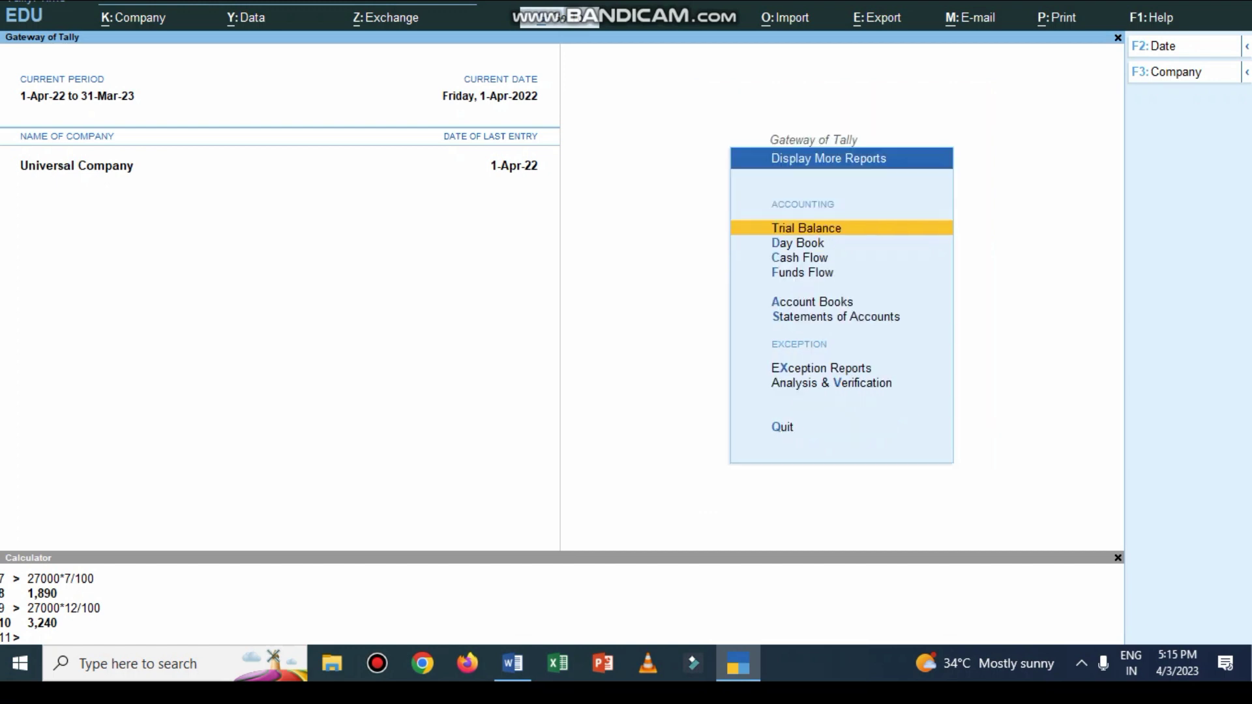
key(a)
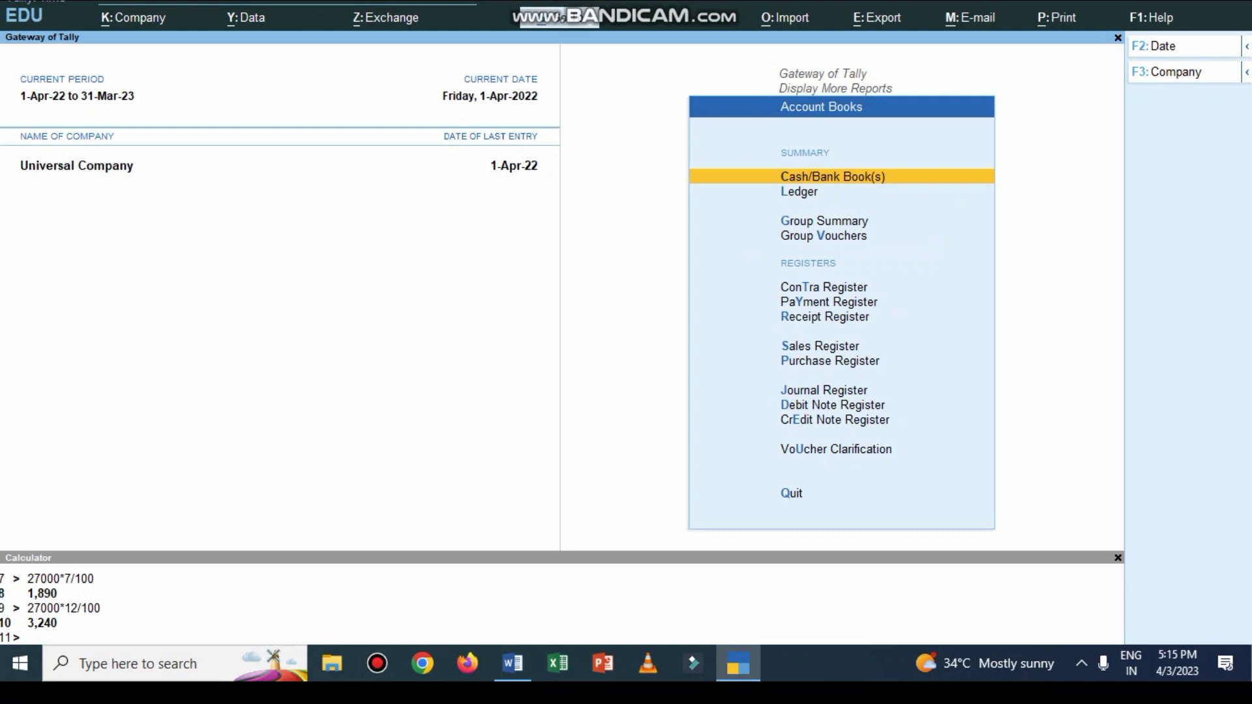
key(Return)
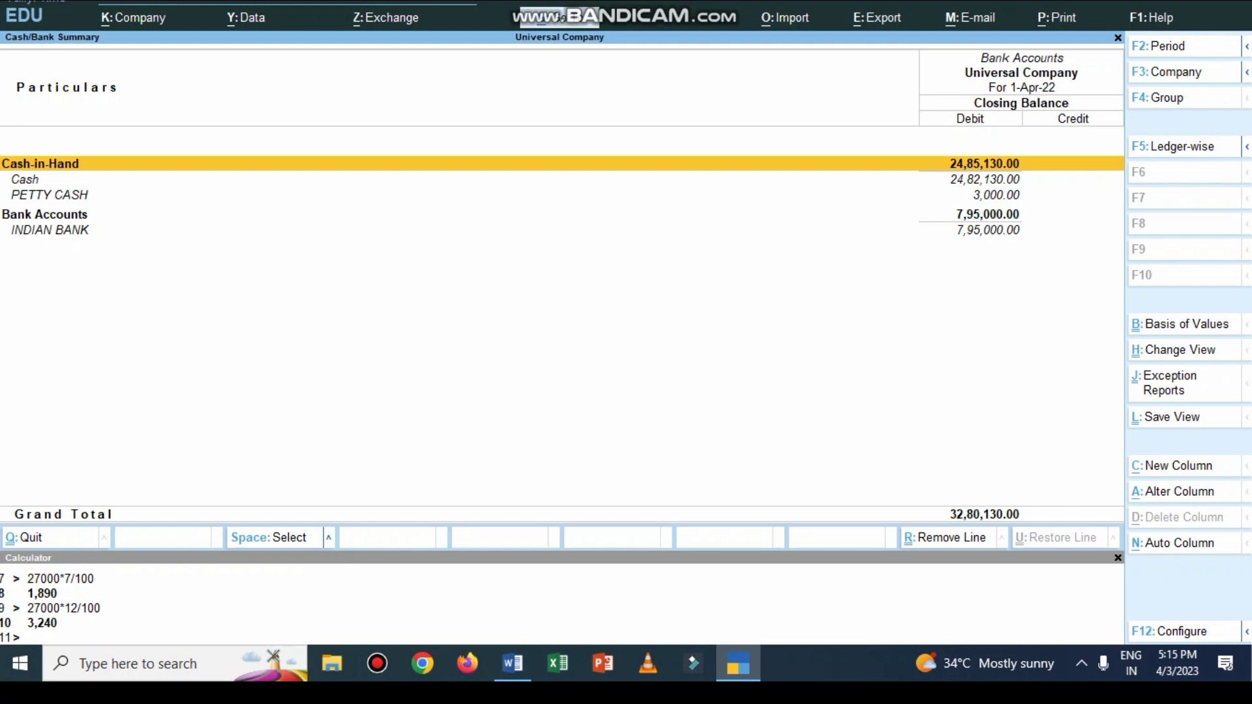
key(Escape)
key(Escape)
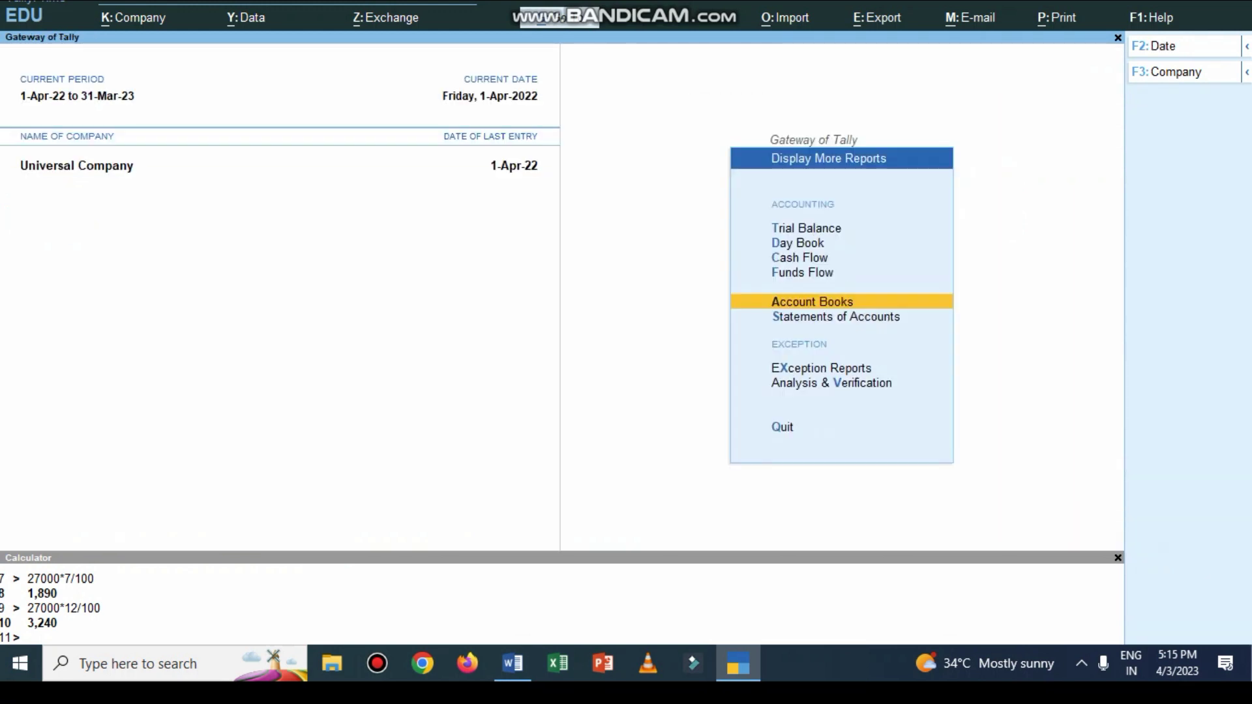
- Examine the cost centre Category Summary for the BRANCH category, going through CITY BRANCH-I and CITY BRANCH-II
key(Escape)
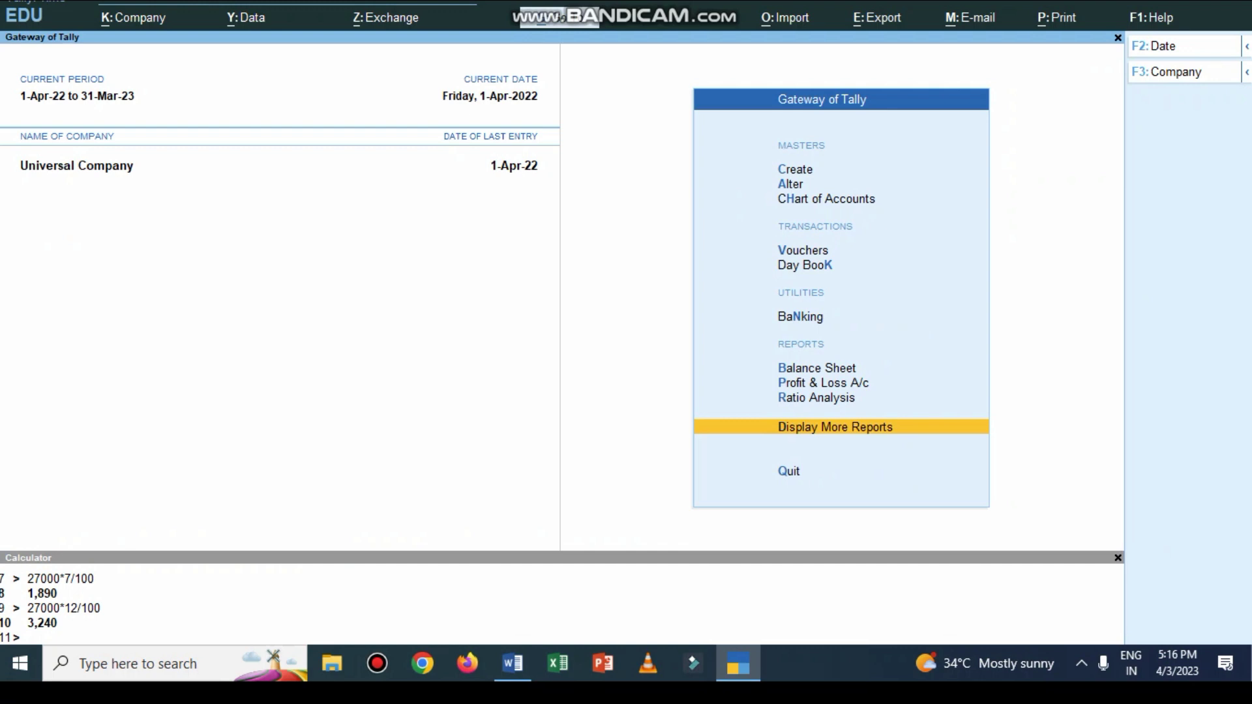
key(Return)
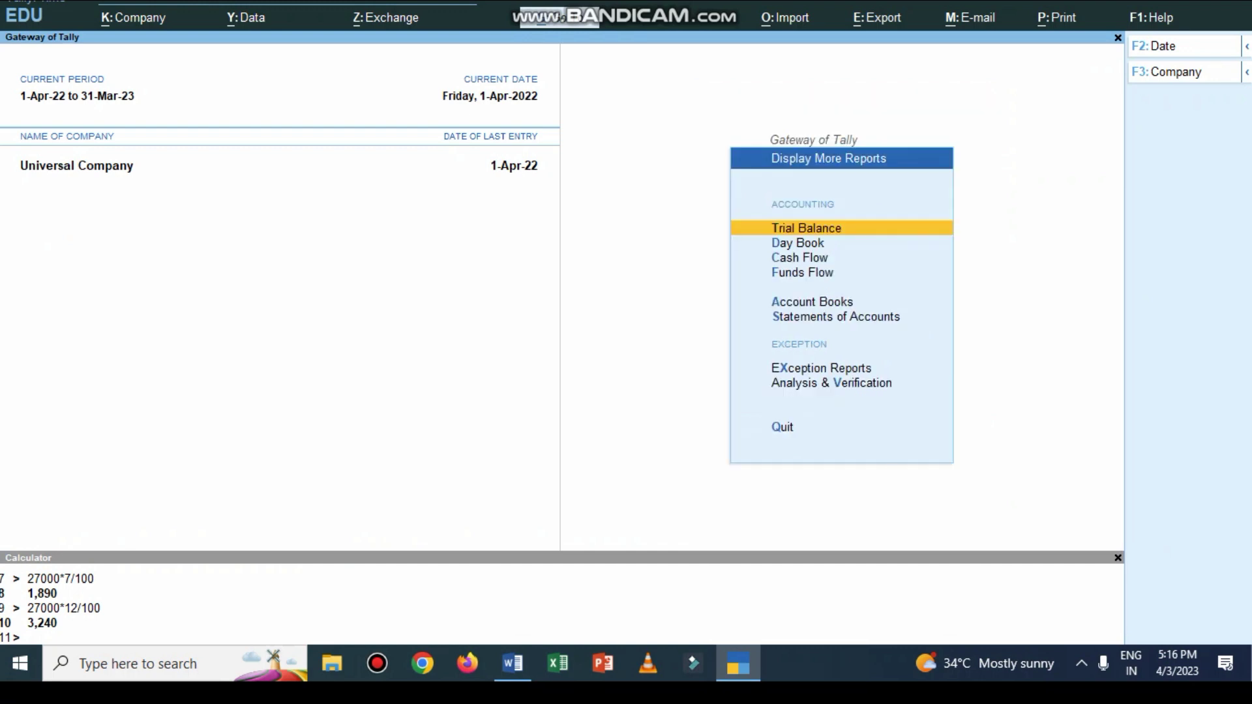
key(s)
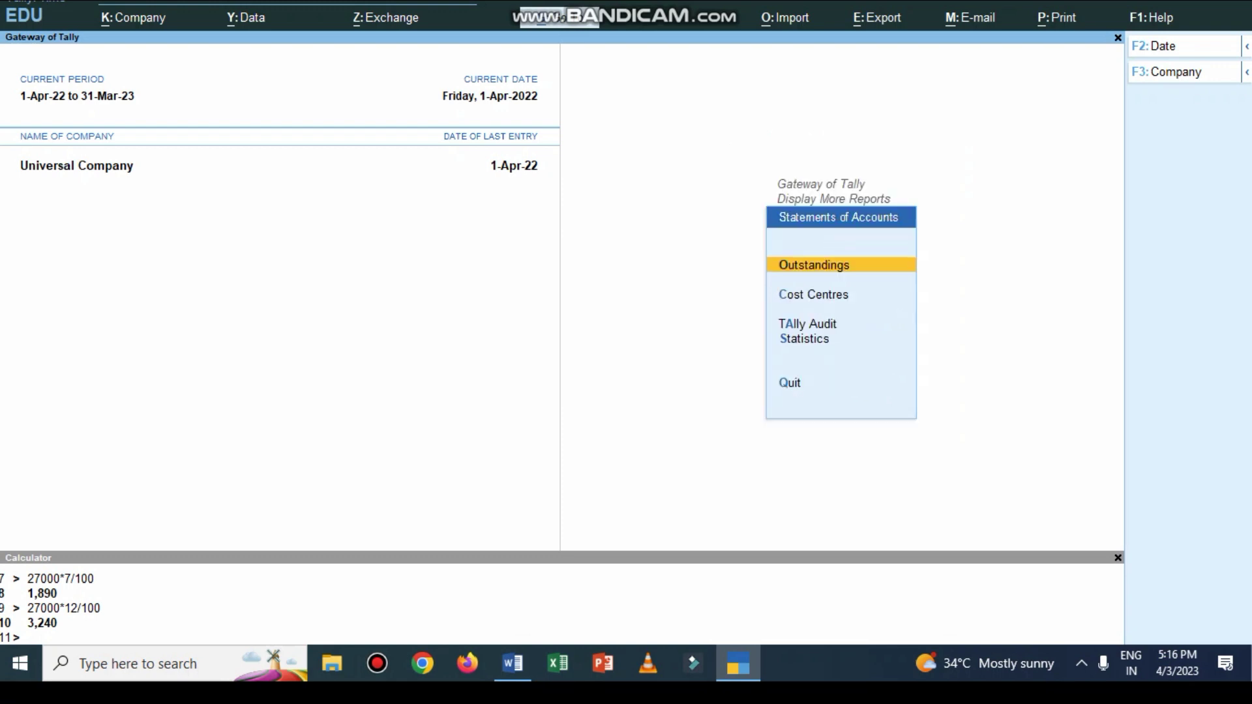
key(c)
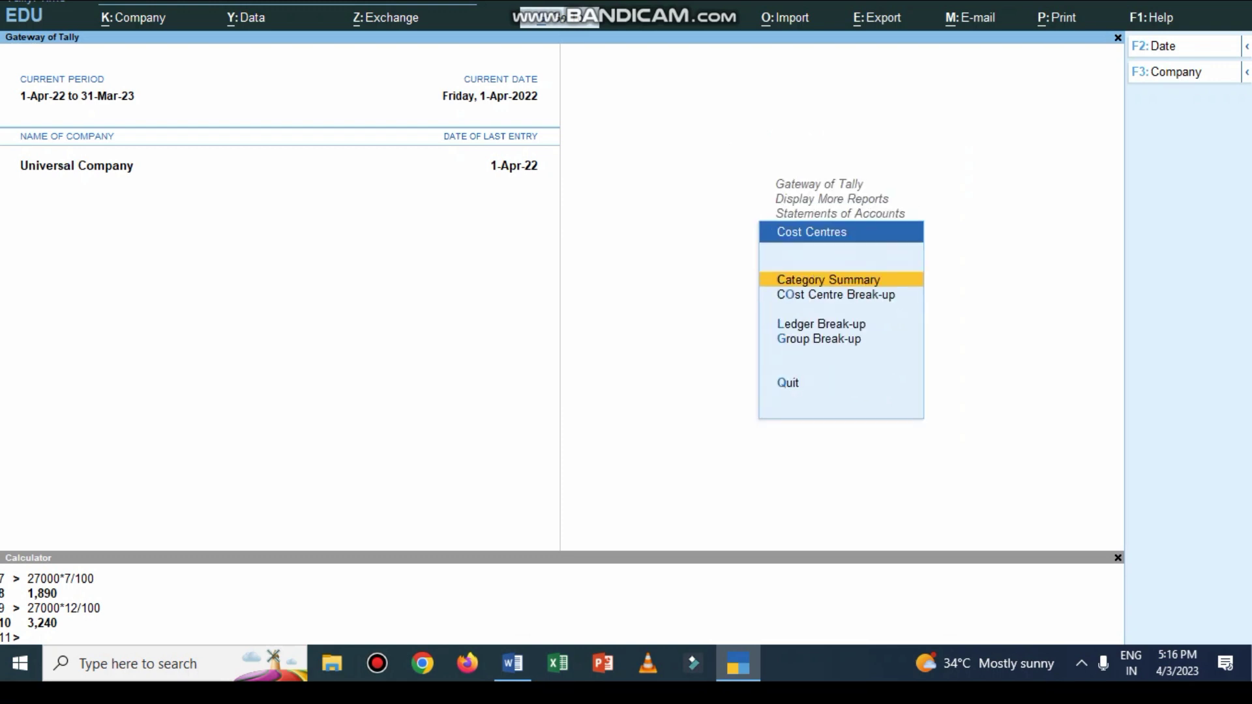
key(Return)
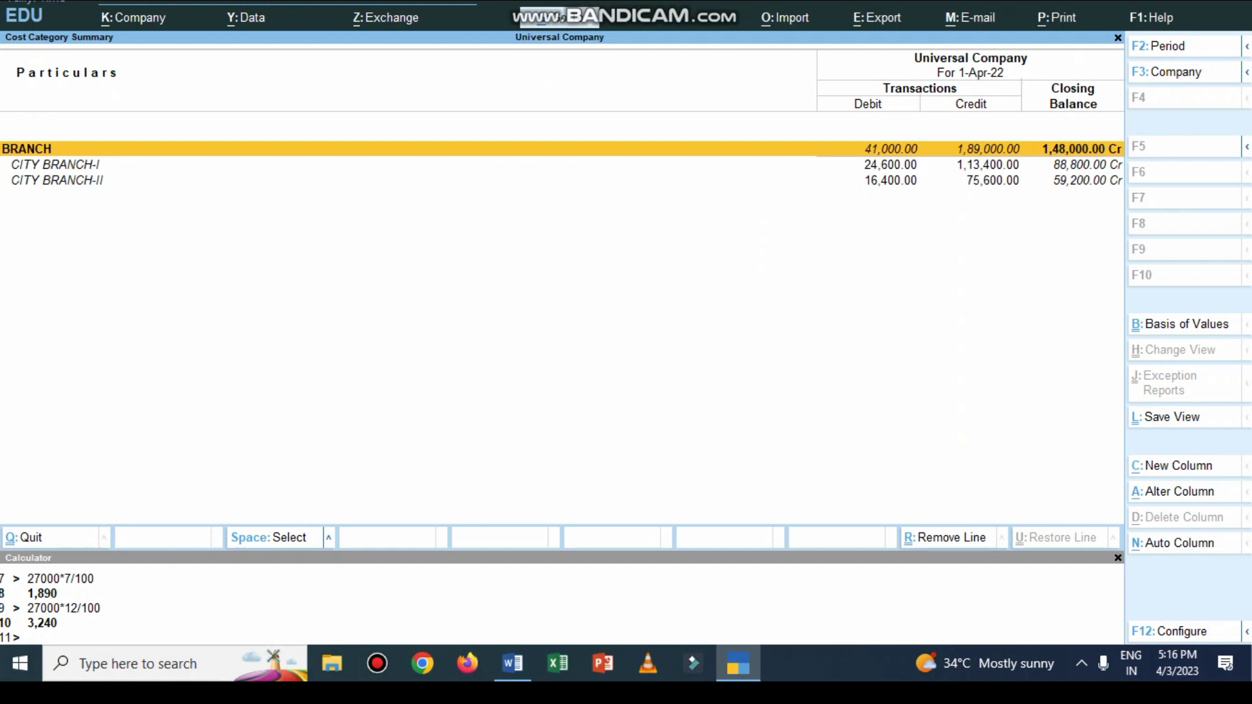
key(Down)
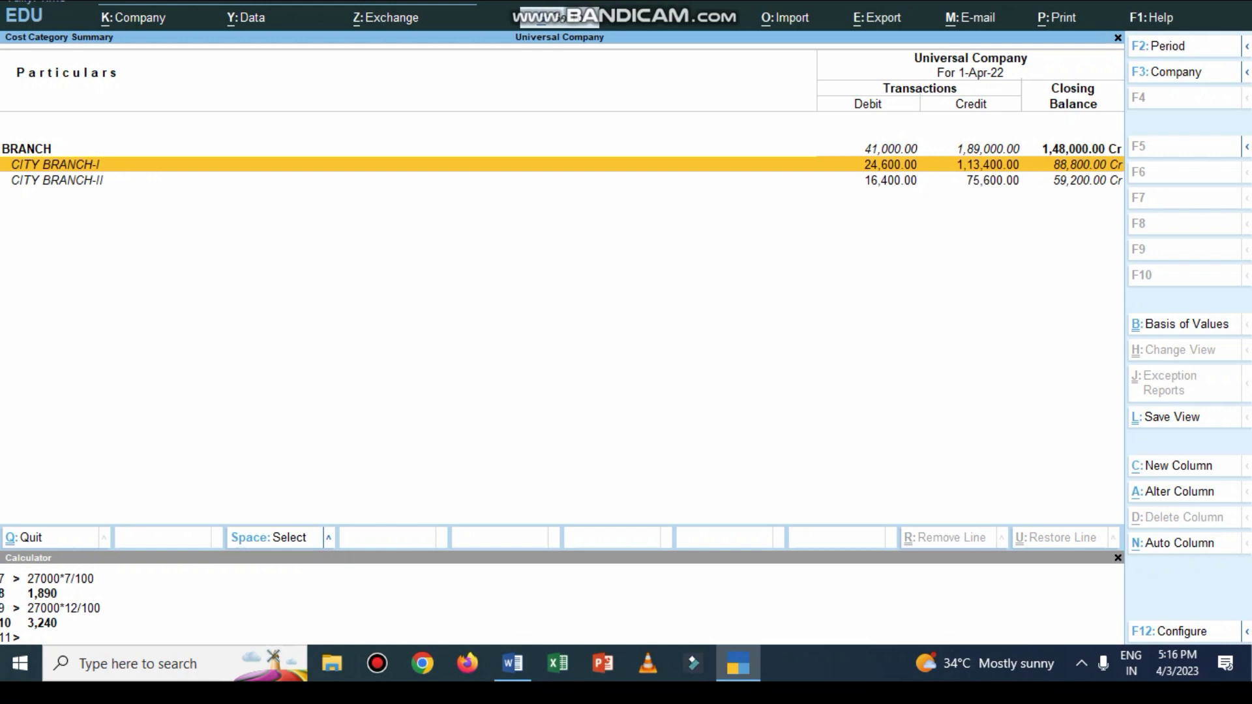
key(Down)
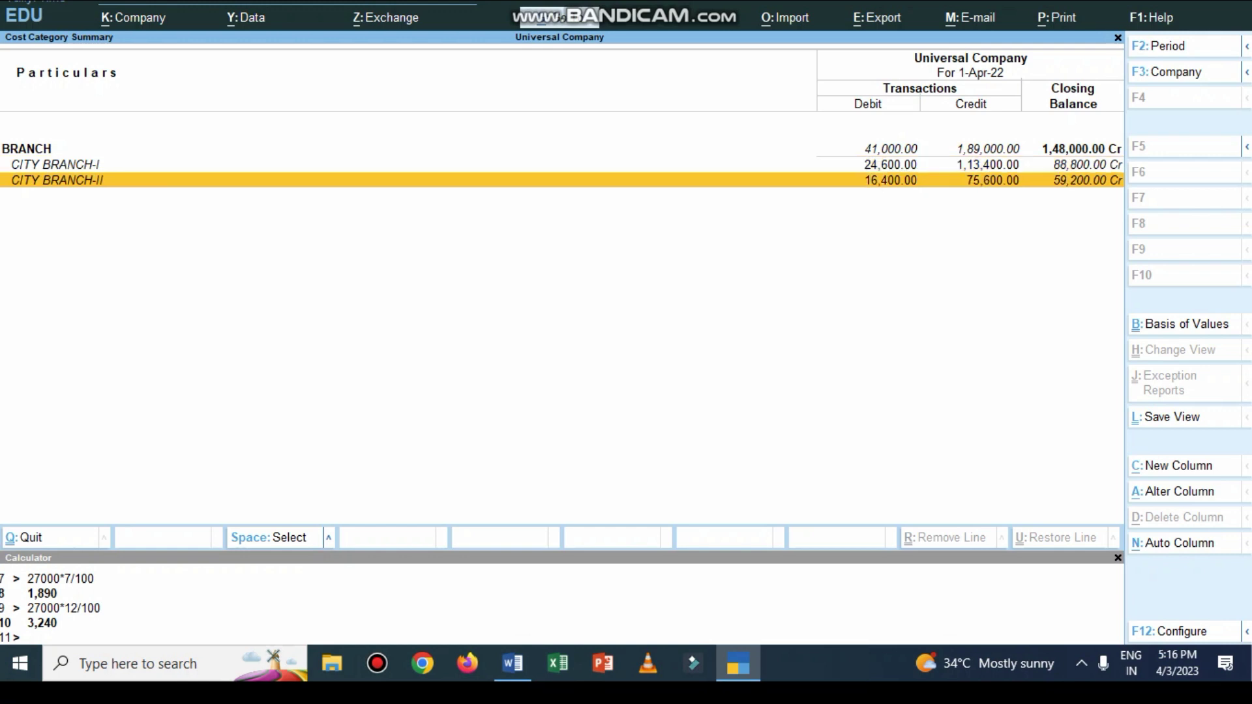